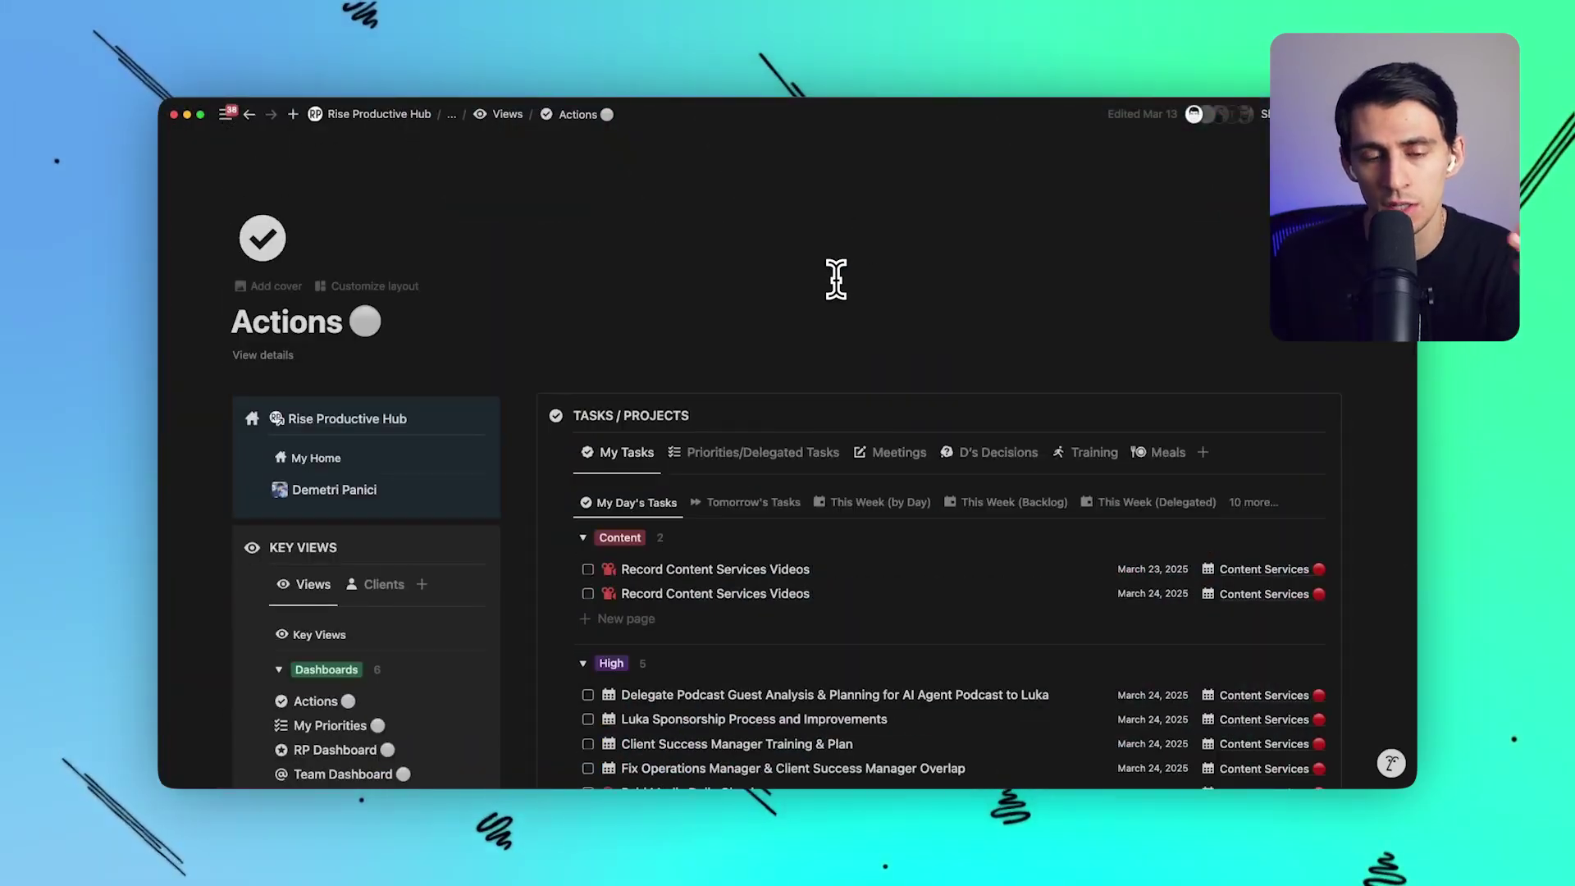
- Browse the dashboard's task views: priorities, delegated tasks, then back to today's list
scroll(836, 279, "down", 5)
scroll(878, 446, "up", 1)
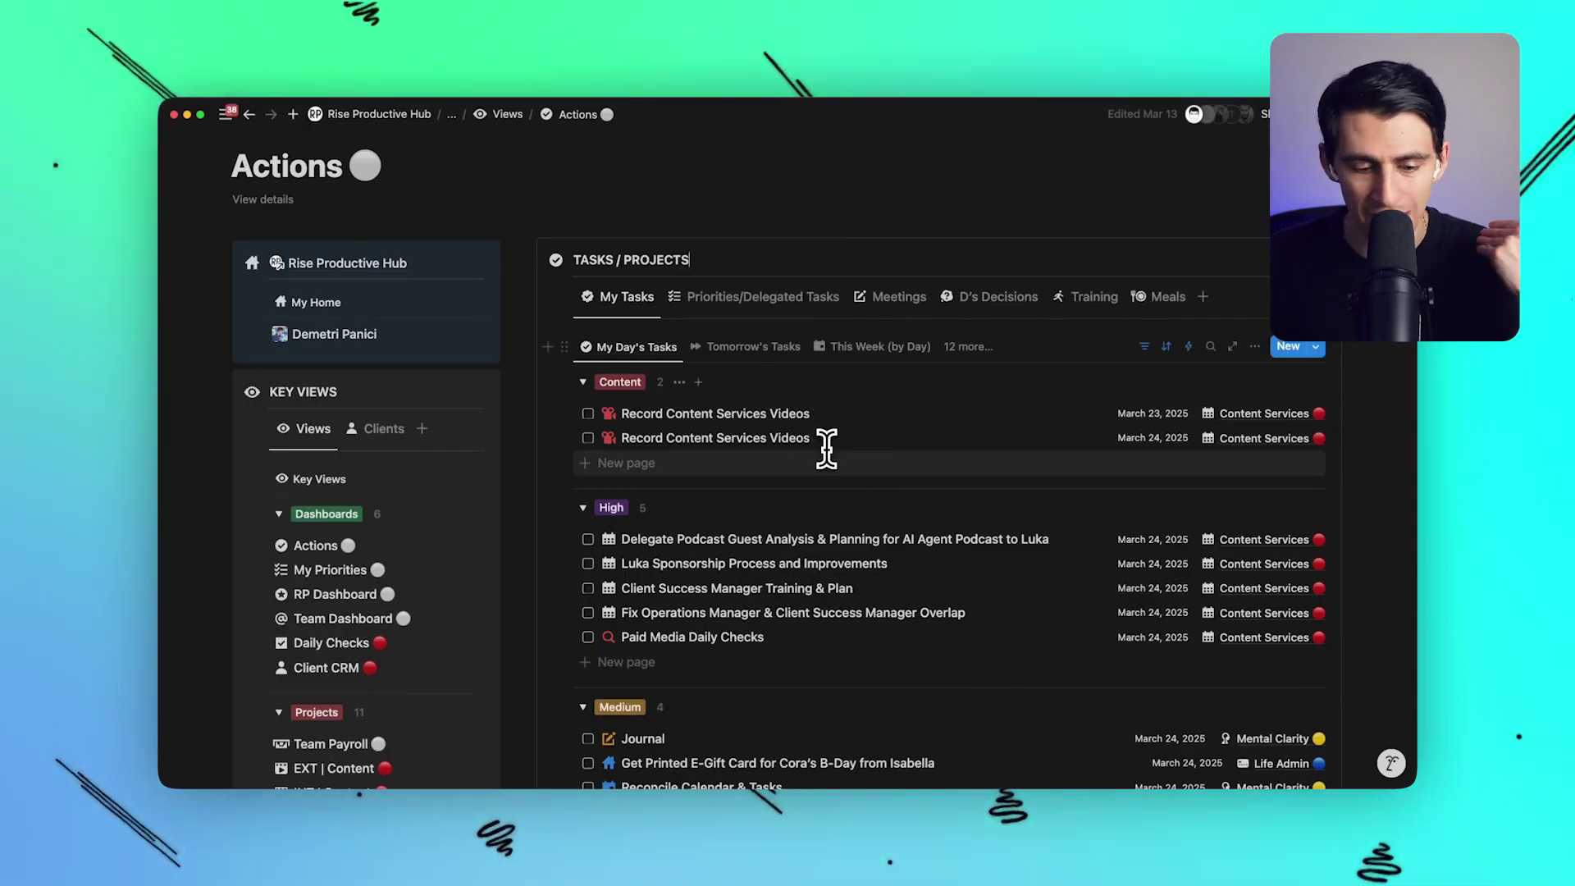
scroll(816, 426, "down", 4)
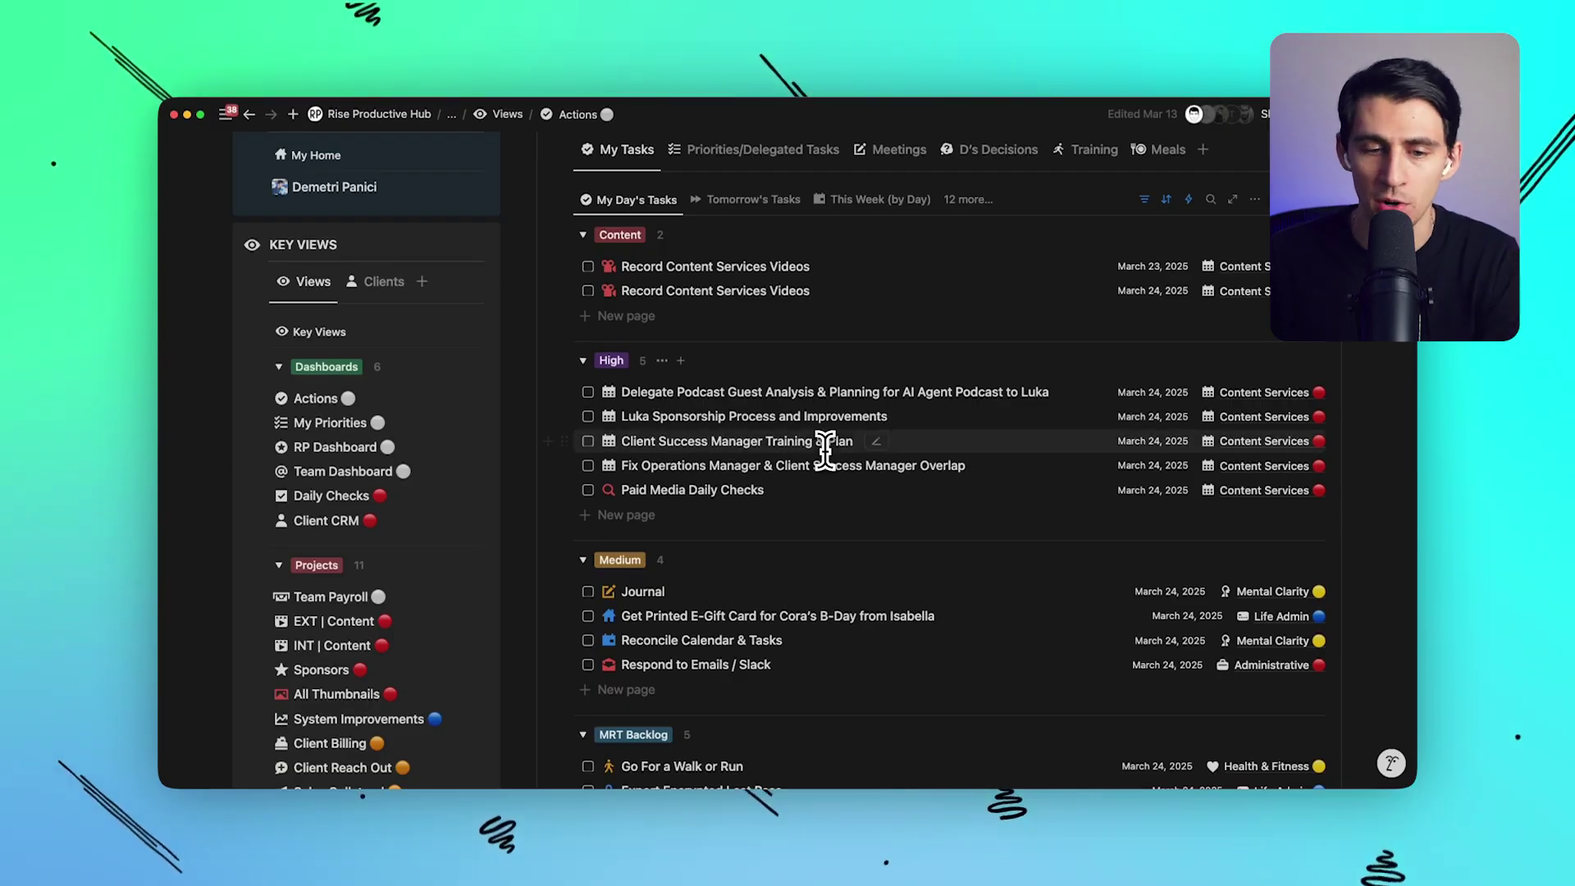
scroll(829, 447, "up", 1)
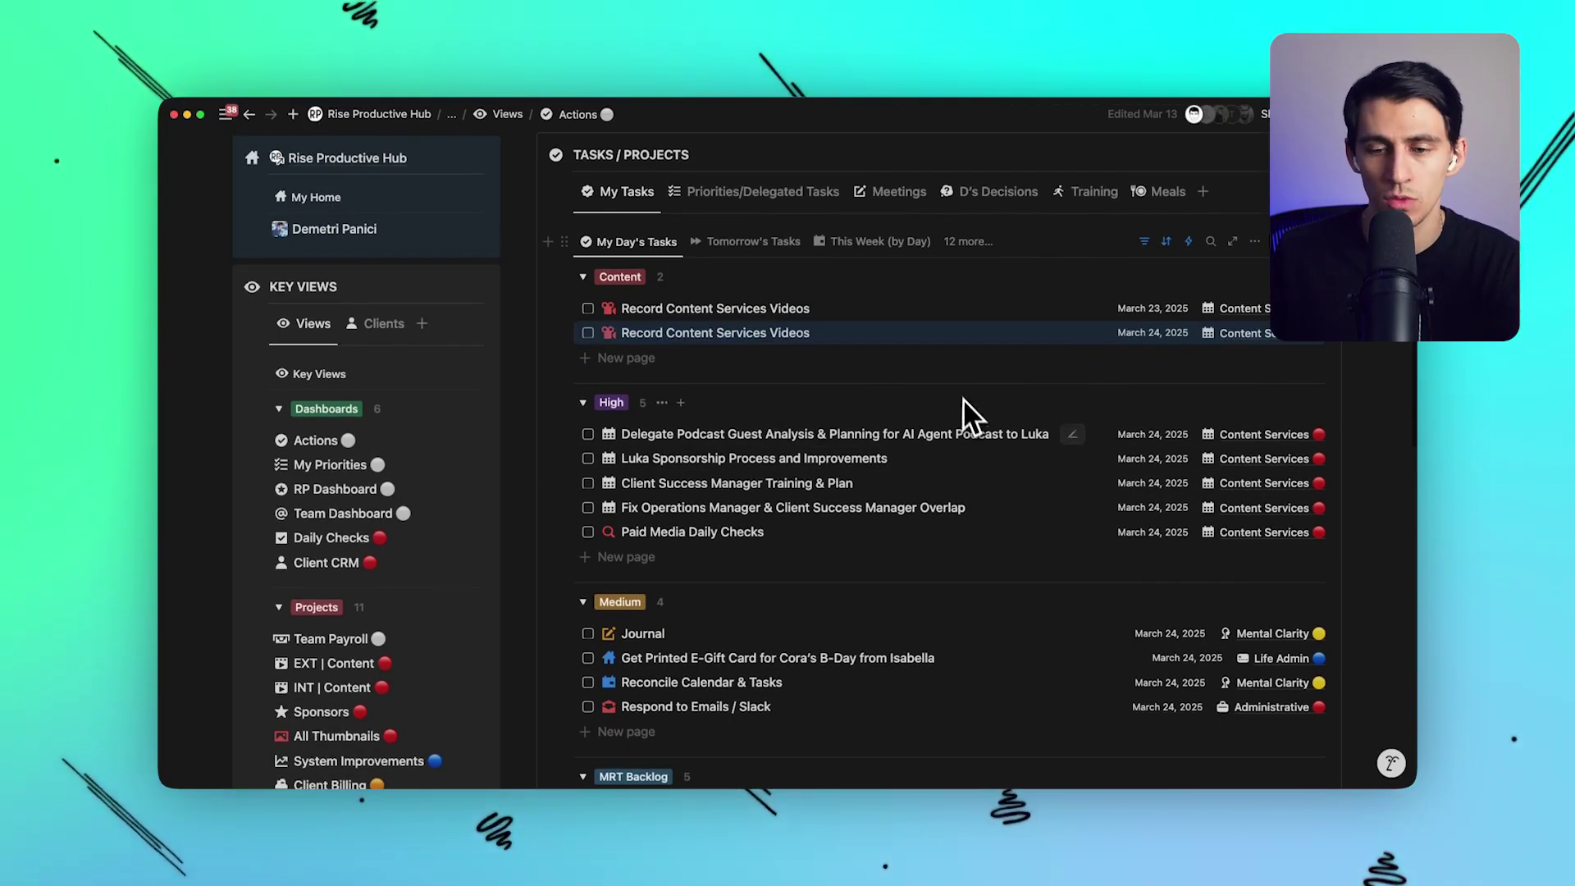
scroll(908, 467, "down", 6)
scroll(942, 520, "up", 2)
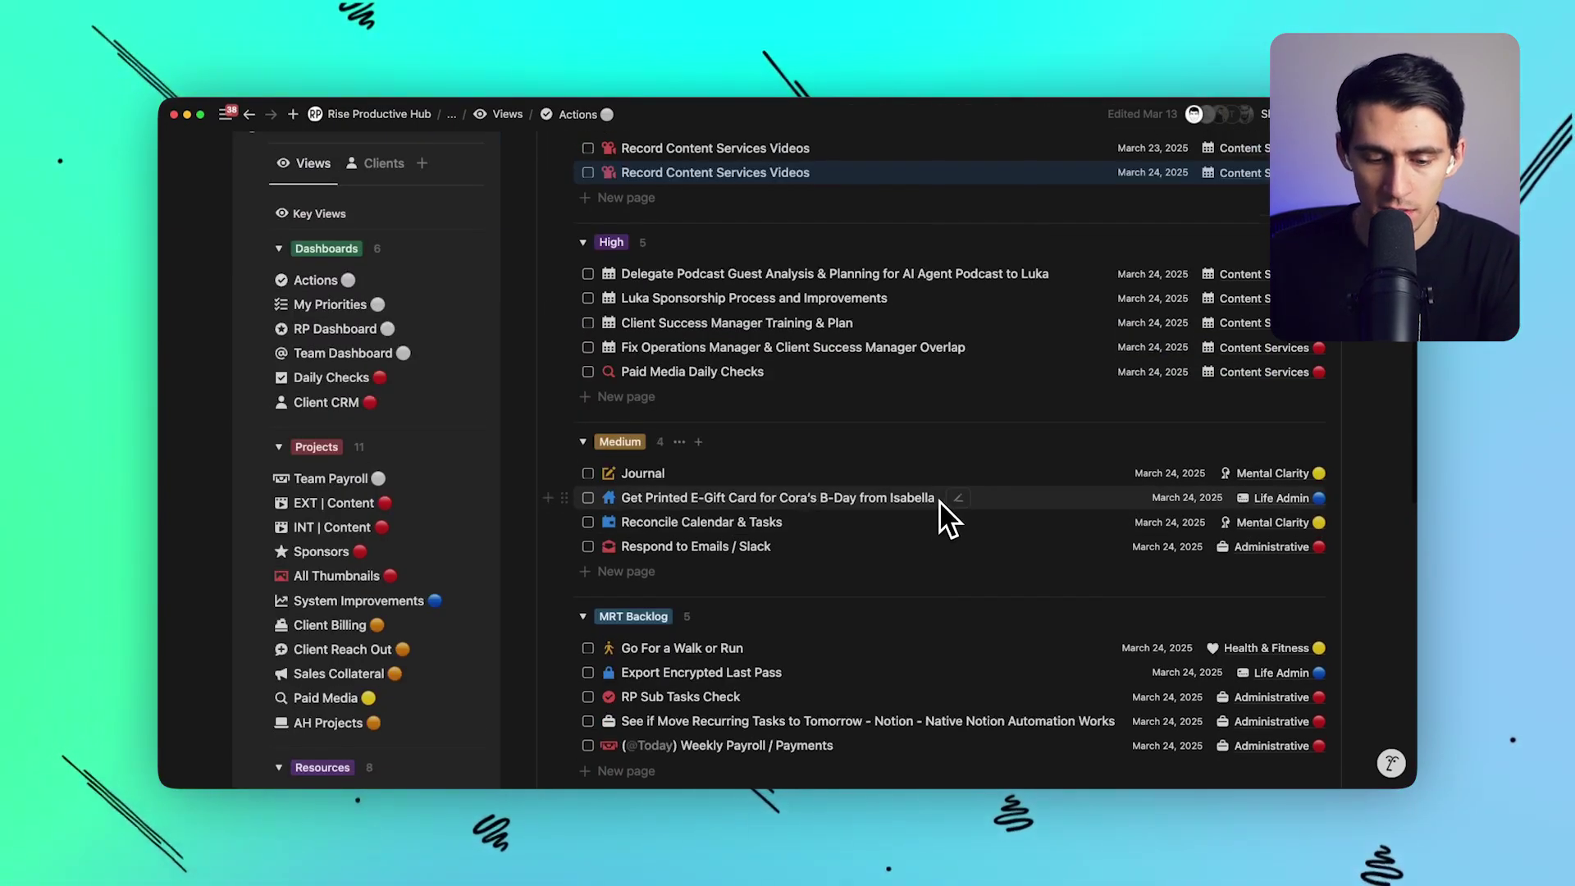
scroll(943, 501, "up", 4)
scroll(994, 307, "up", 2)
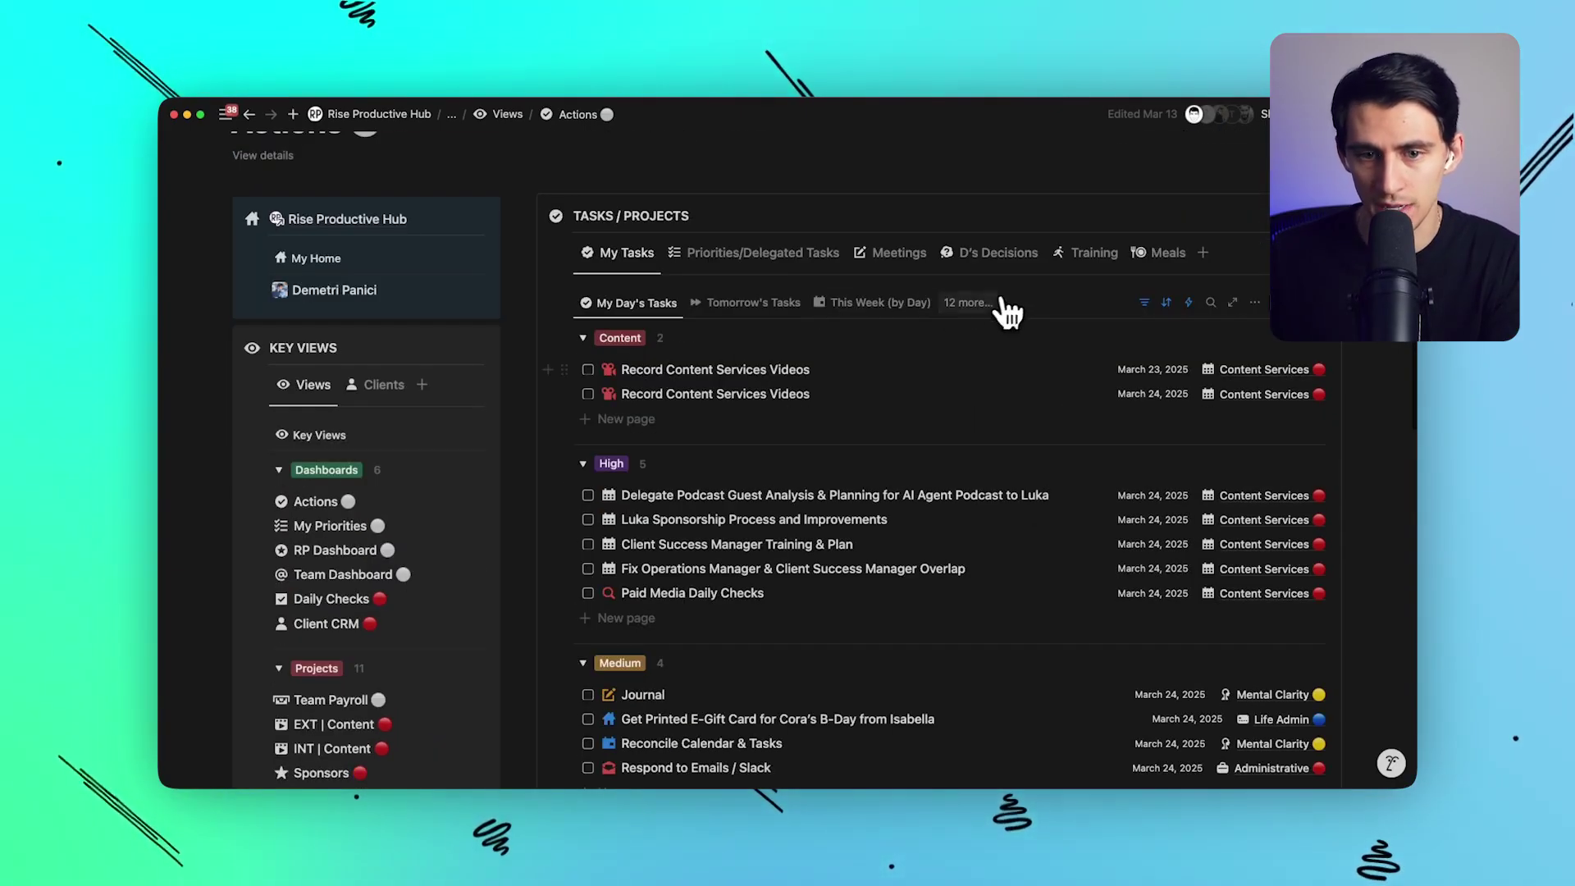
left_click(800, 273)
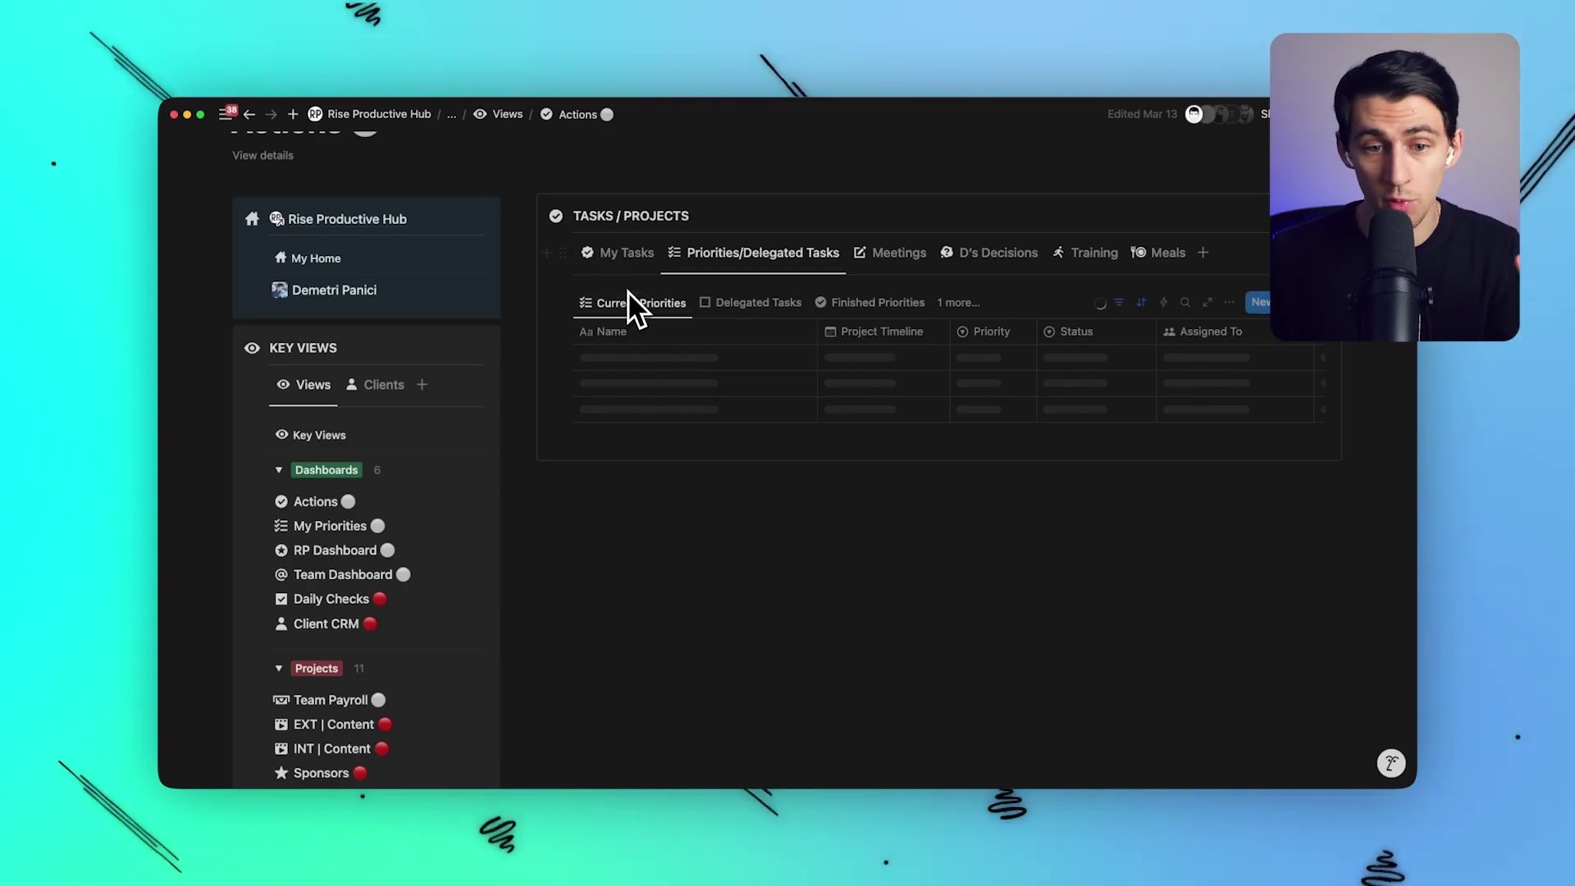
left_click(634, 261)
left_click(689, 253)
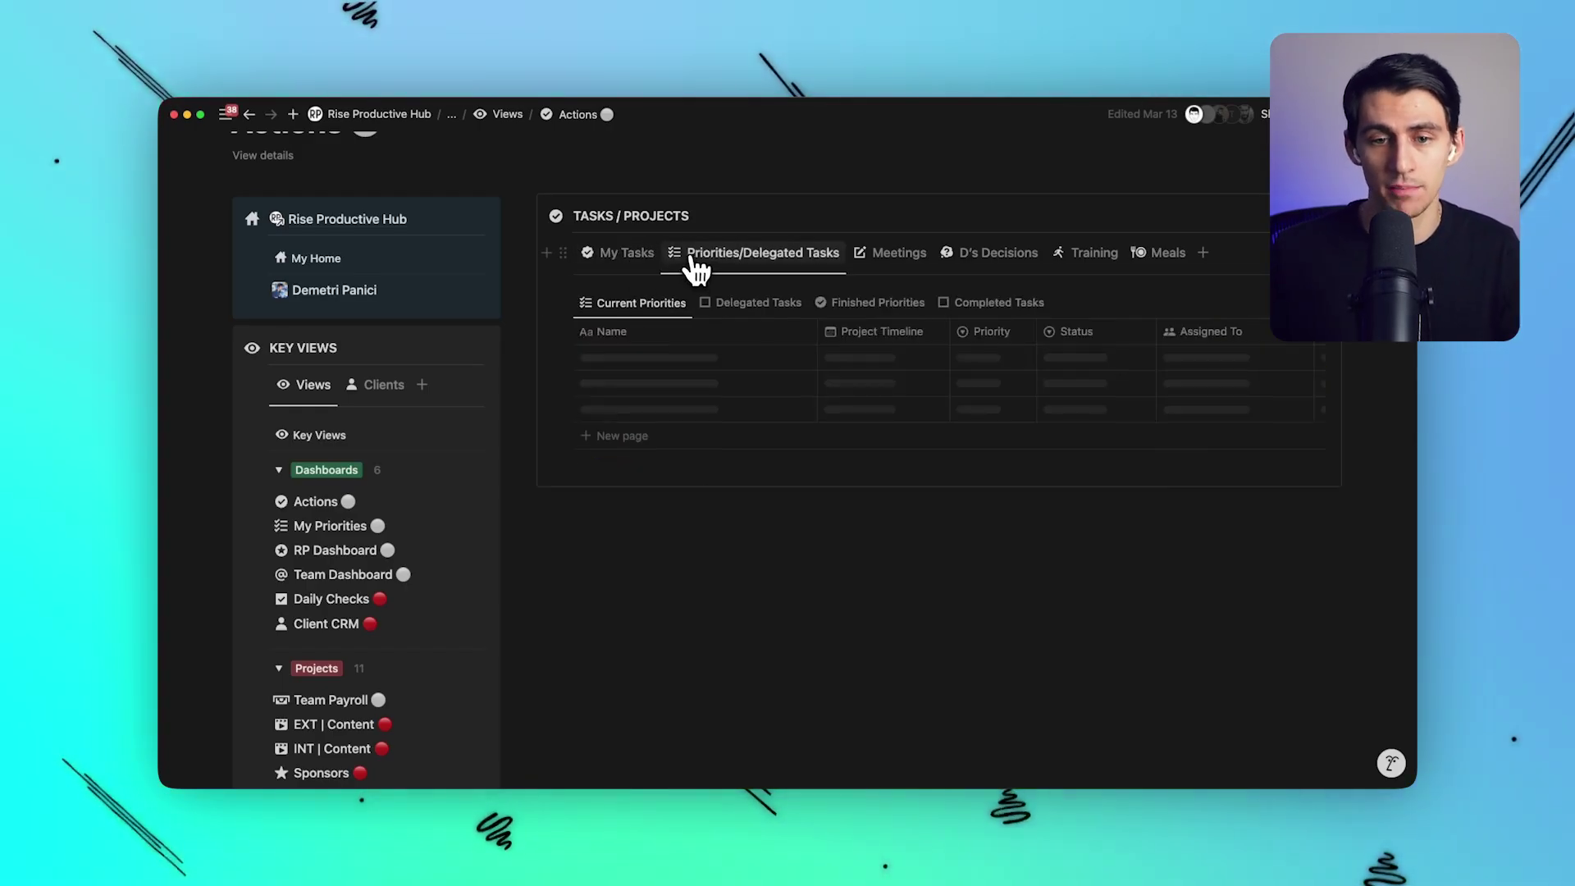
left_click(799, 304)
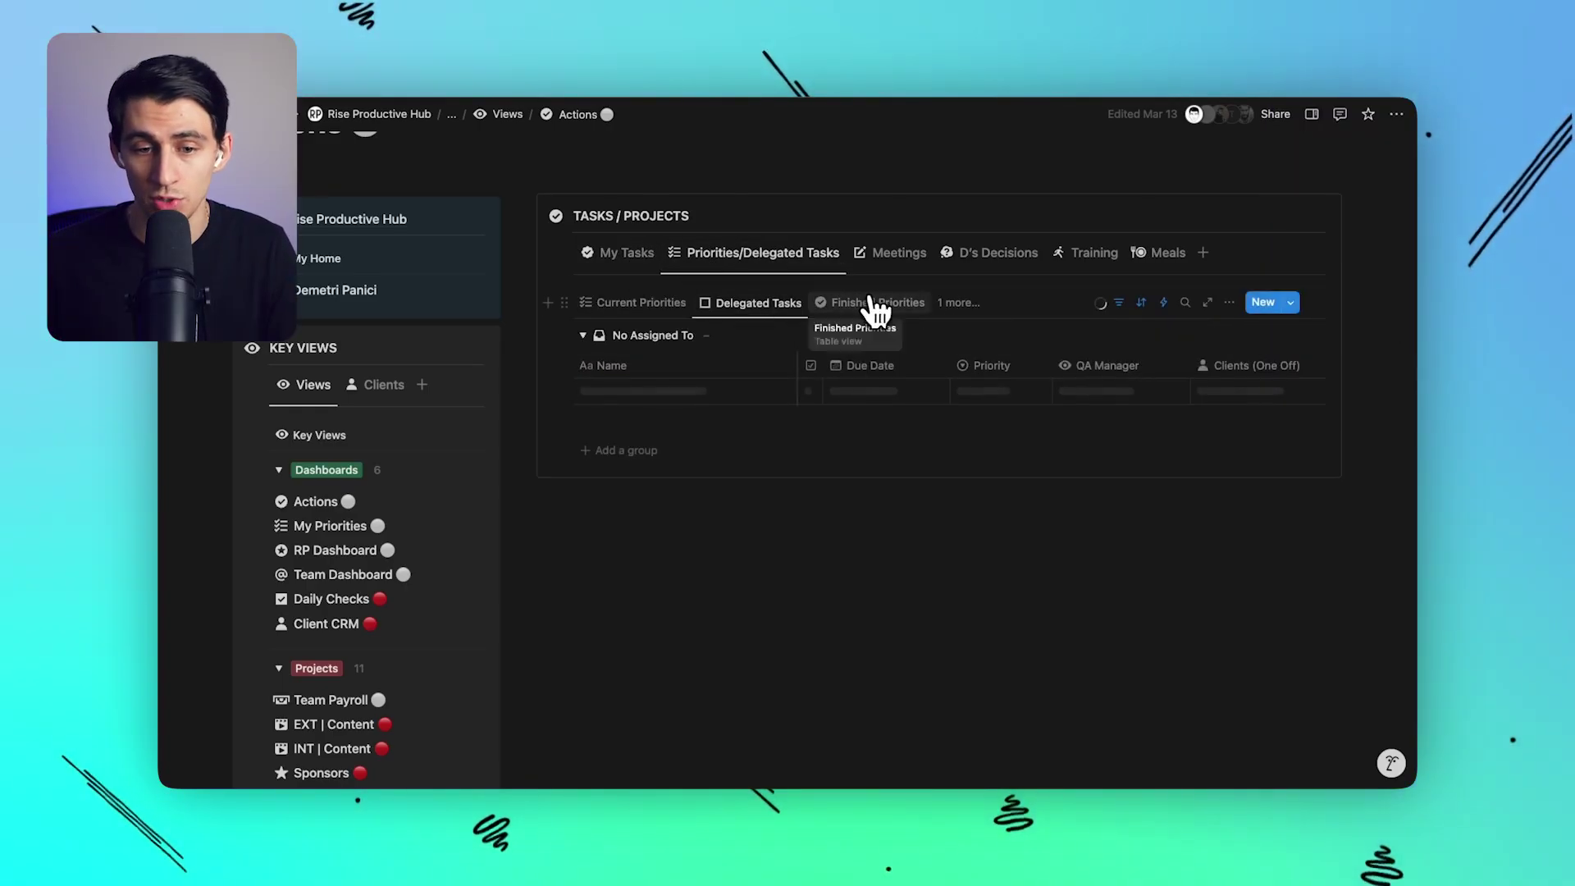
left_click(636, 253)
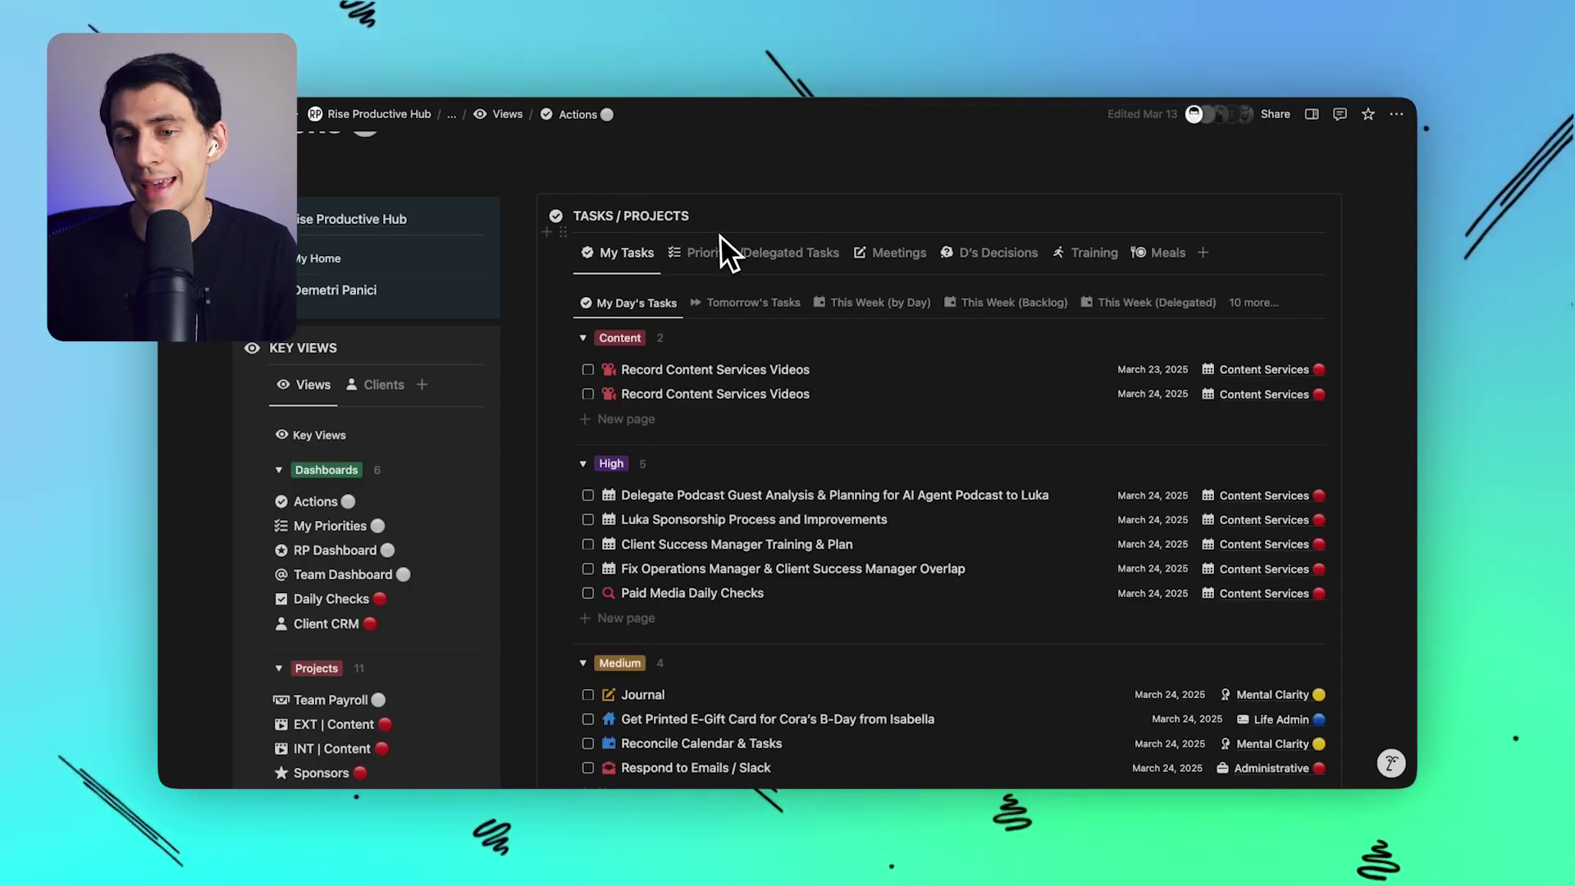
- Show the Meetings list, then bring the sidebar's Resources links into view
left_click(896, 254)
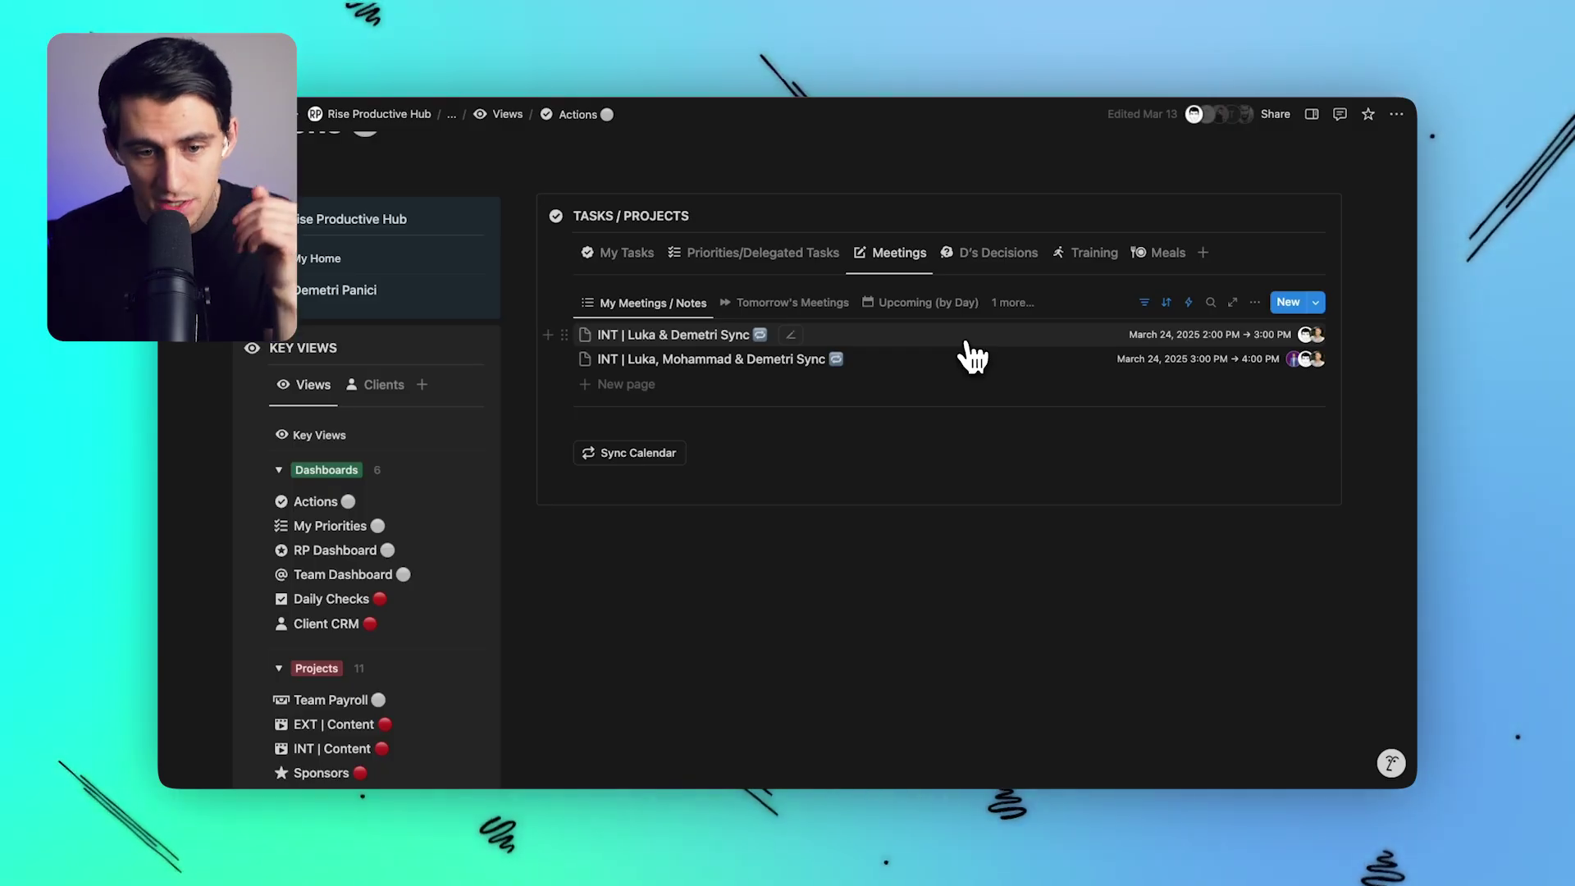
scroll(311, 558, "down", 2)
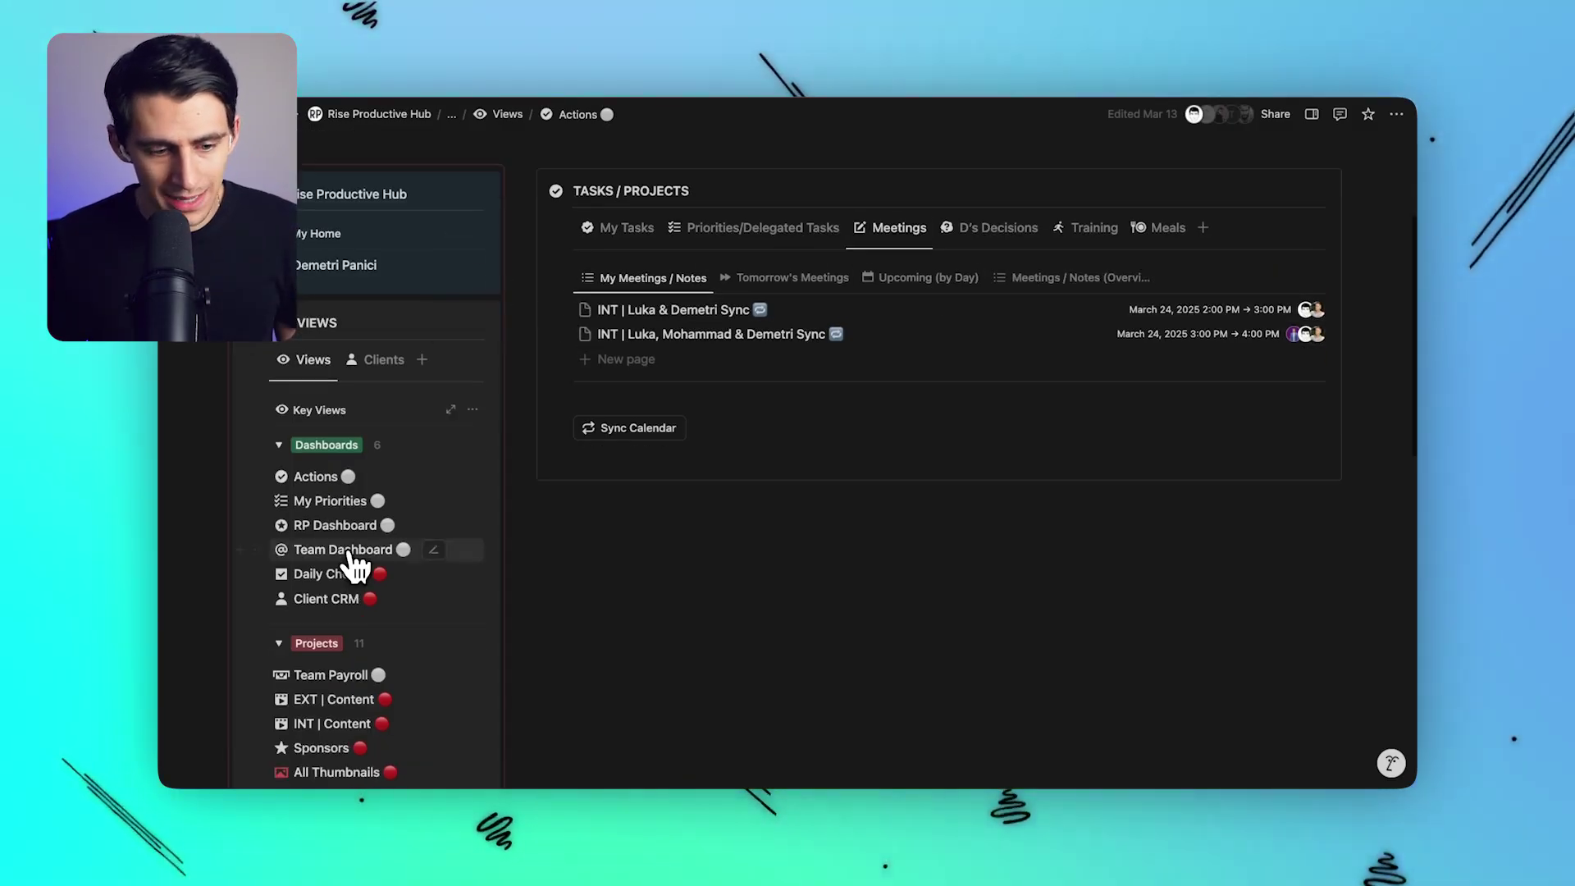
scroll(435, 479, "up", 5)
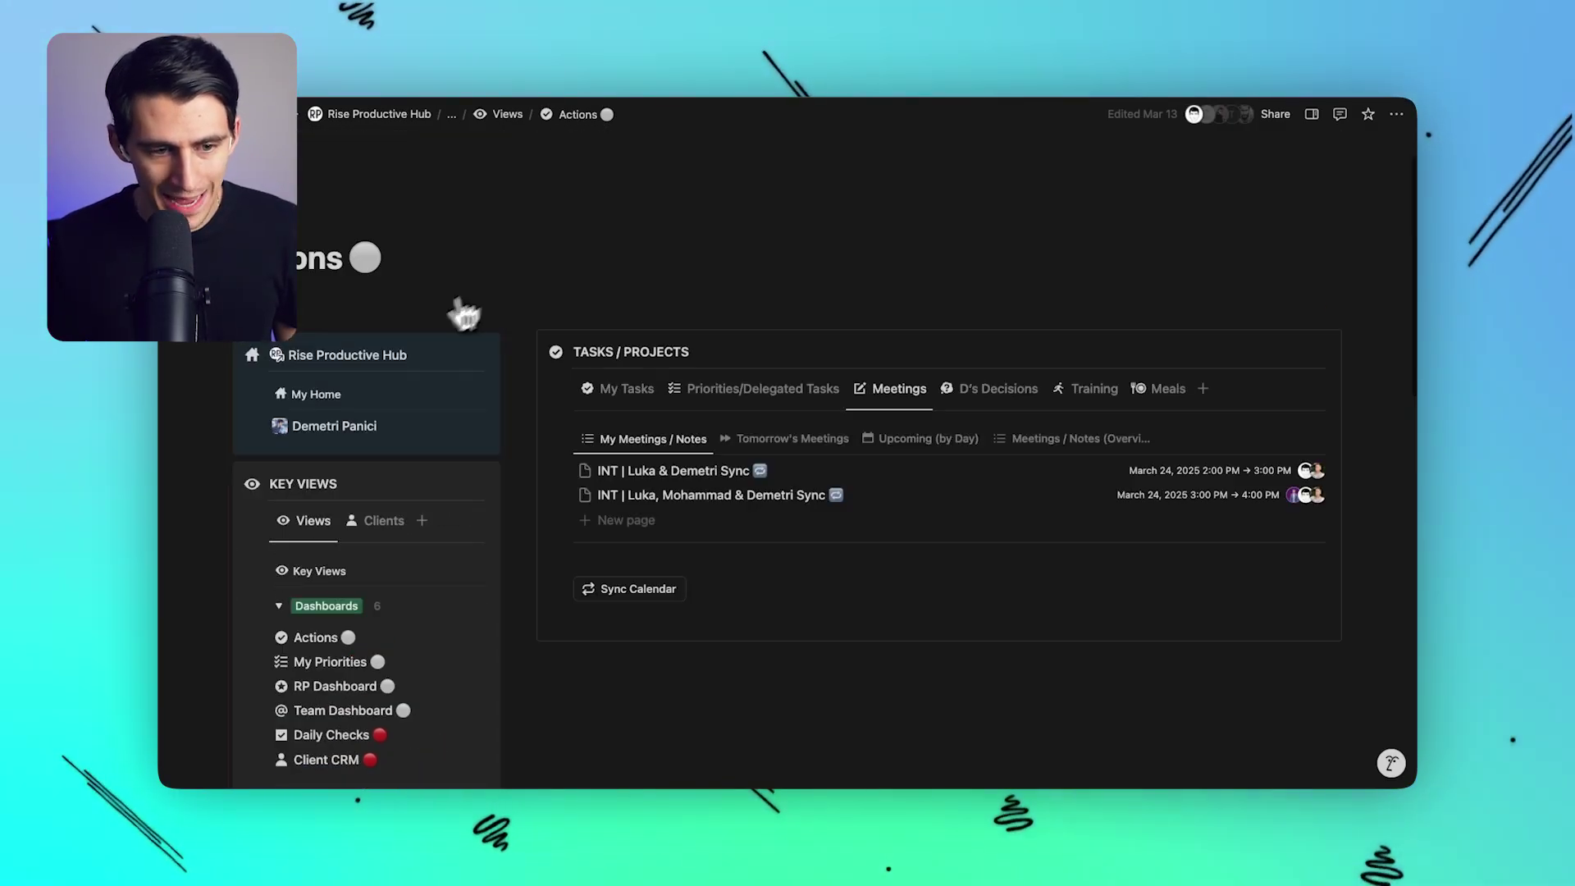
scroll(385, 443, "down", 5)
scroll(402, 525, "down", 10)
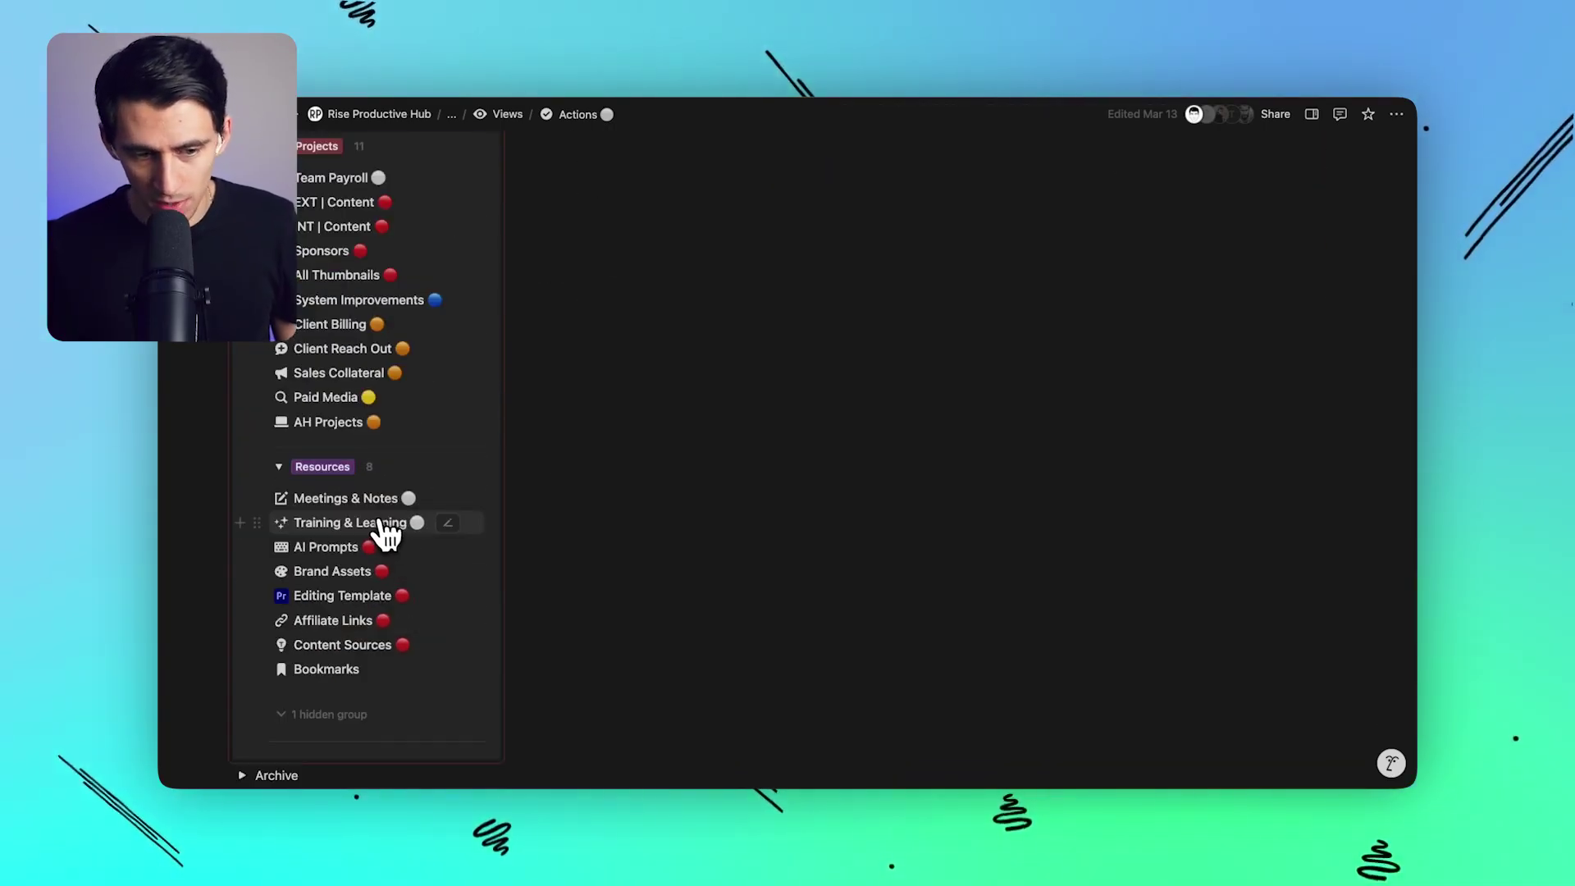
- Open Meetings & Notes, view this week's meetings as a calendar, and inspect the Monday 2:00 PM meeting
left_click(394, 520)
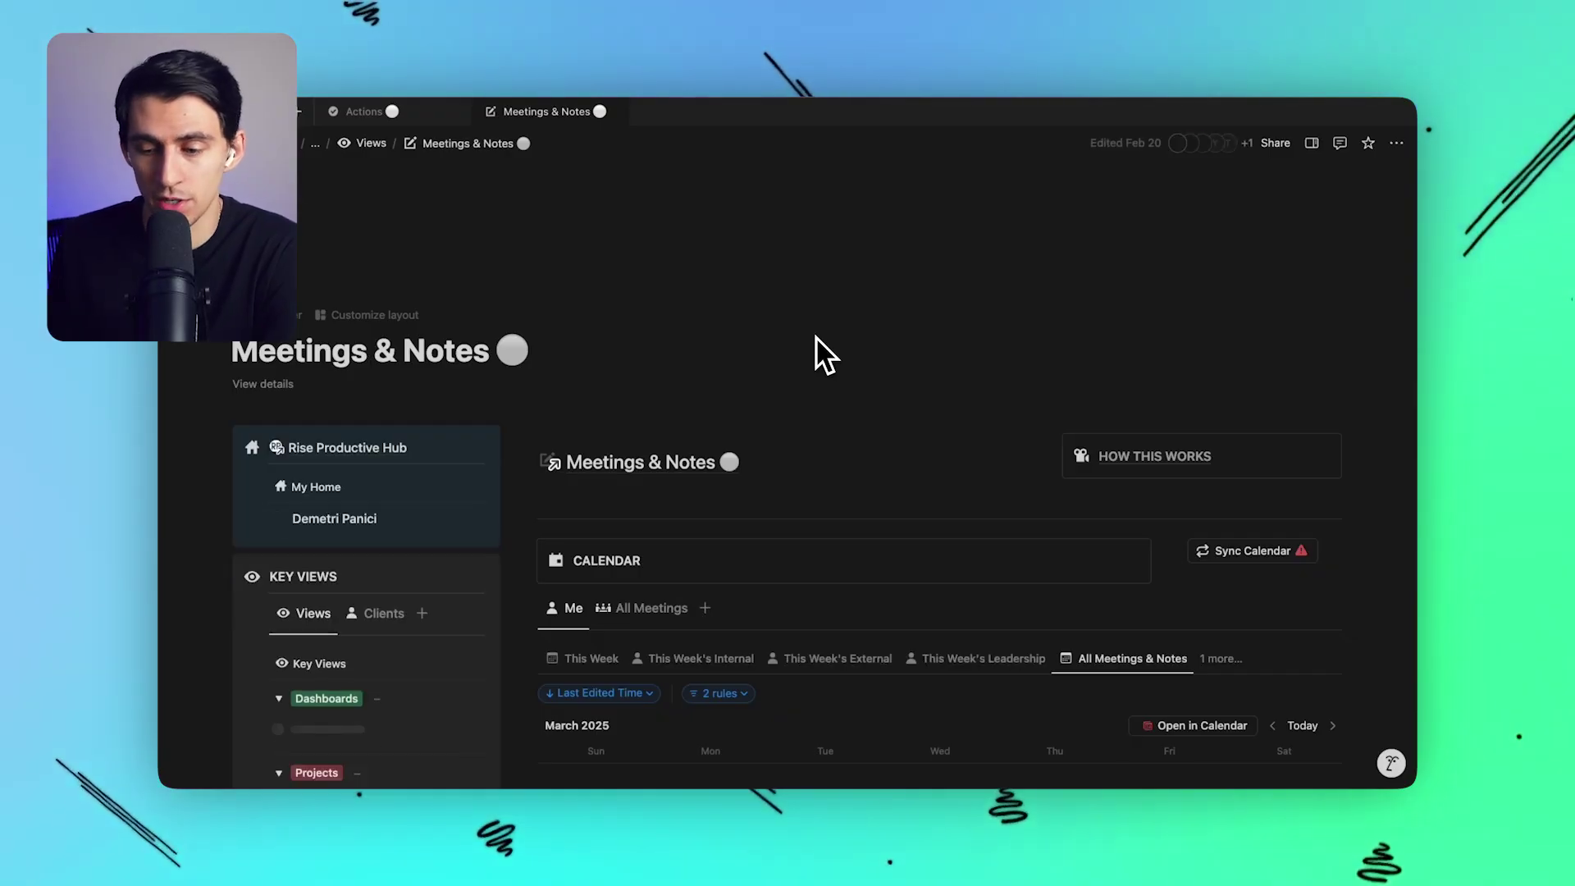
scroll(815, 351, "down", 4)
left_click(756, 494)
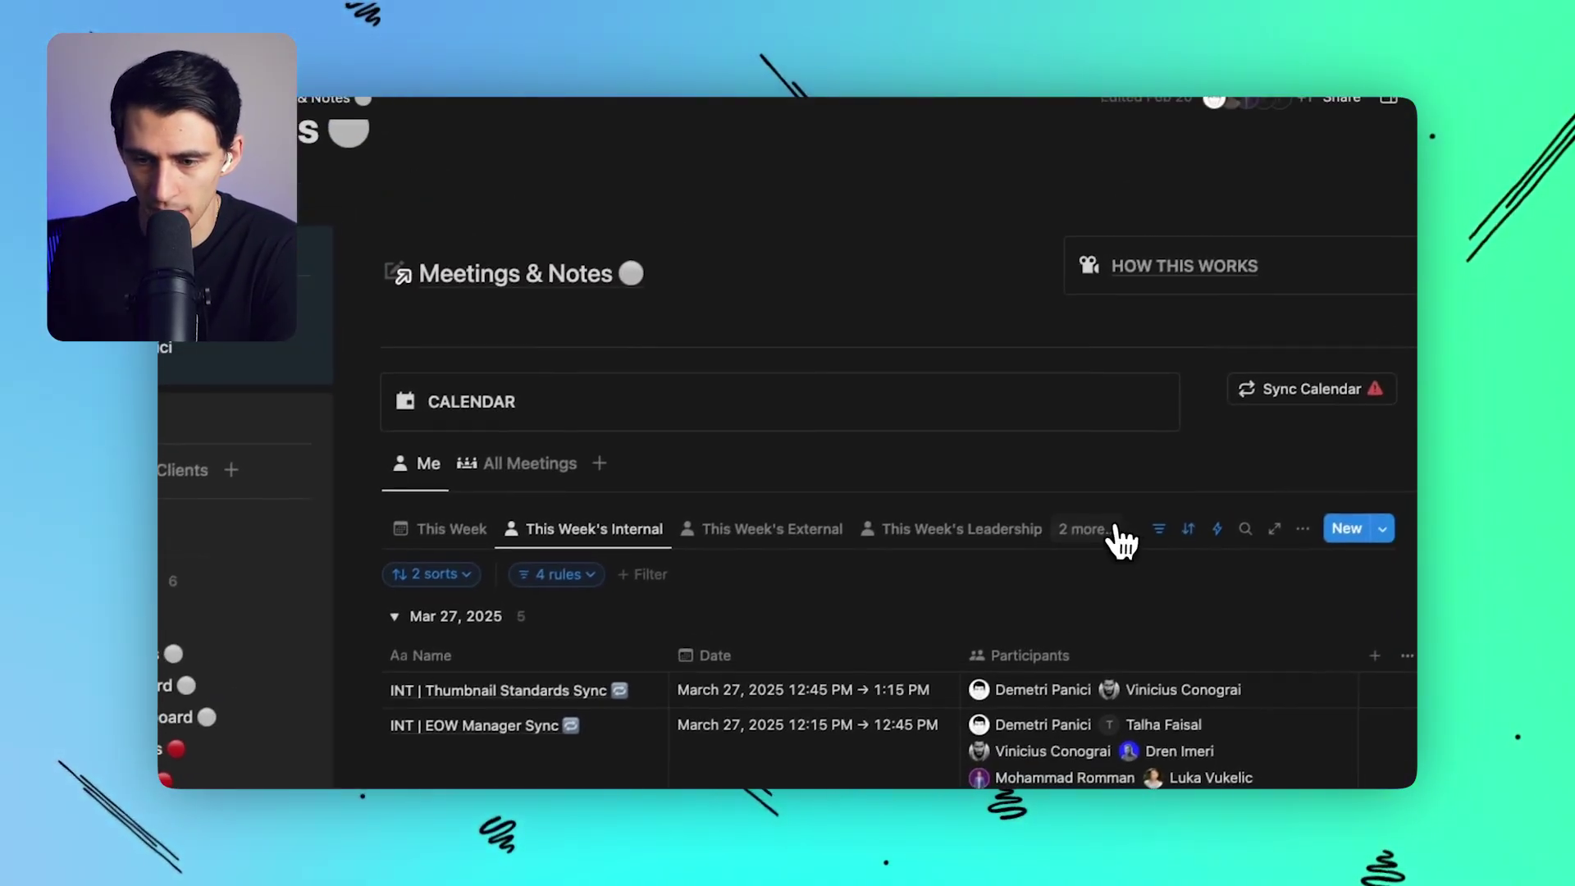
left_click(1109, 492)
left_click(1147, 557)
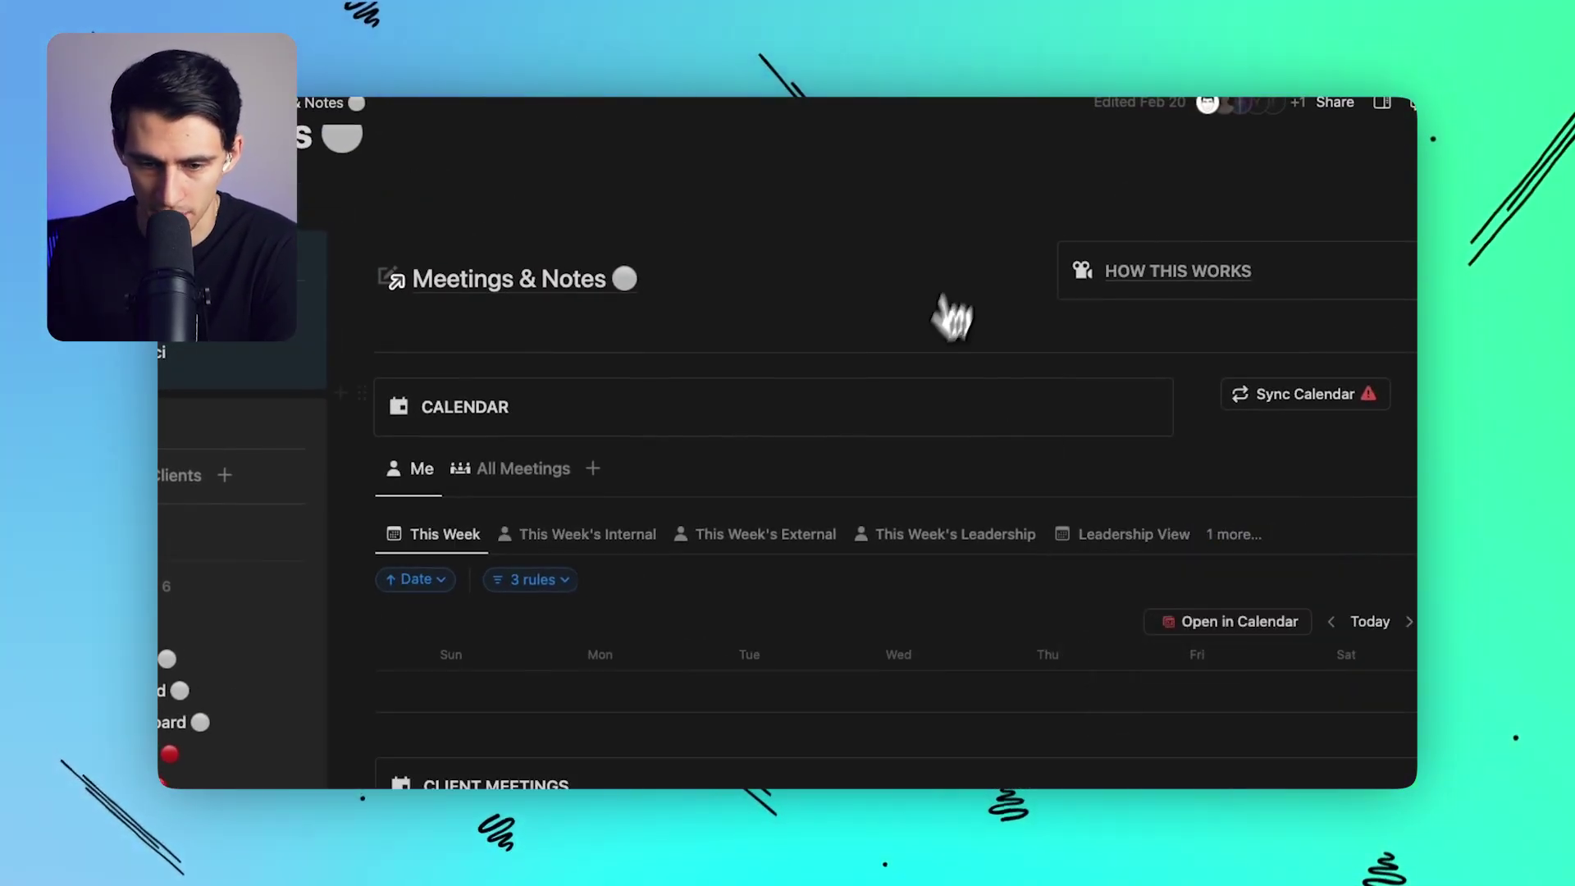
scroll(951, 320, "down", 10)
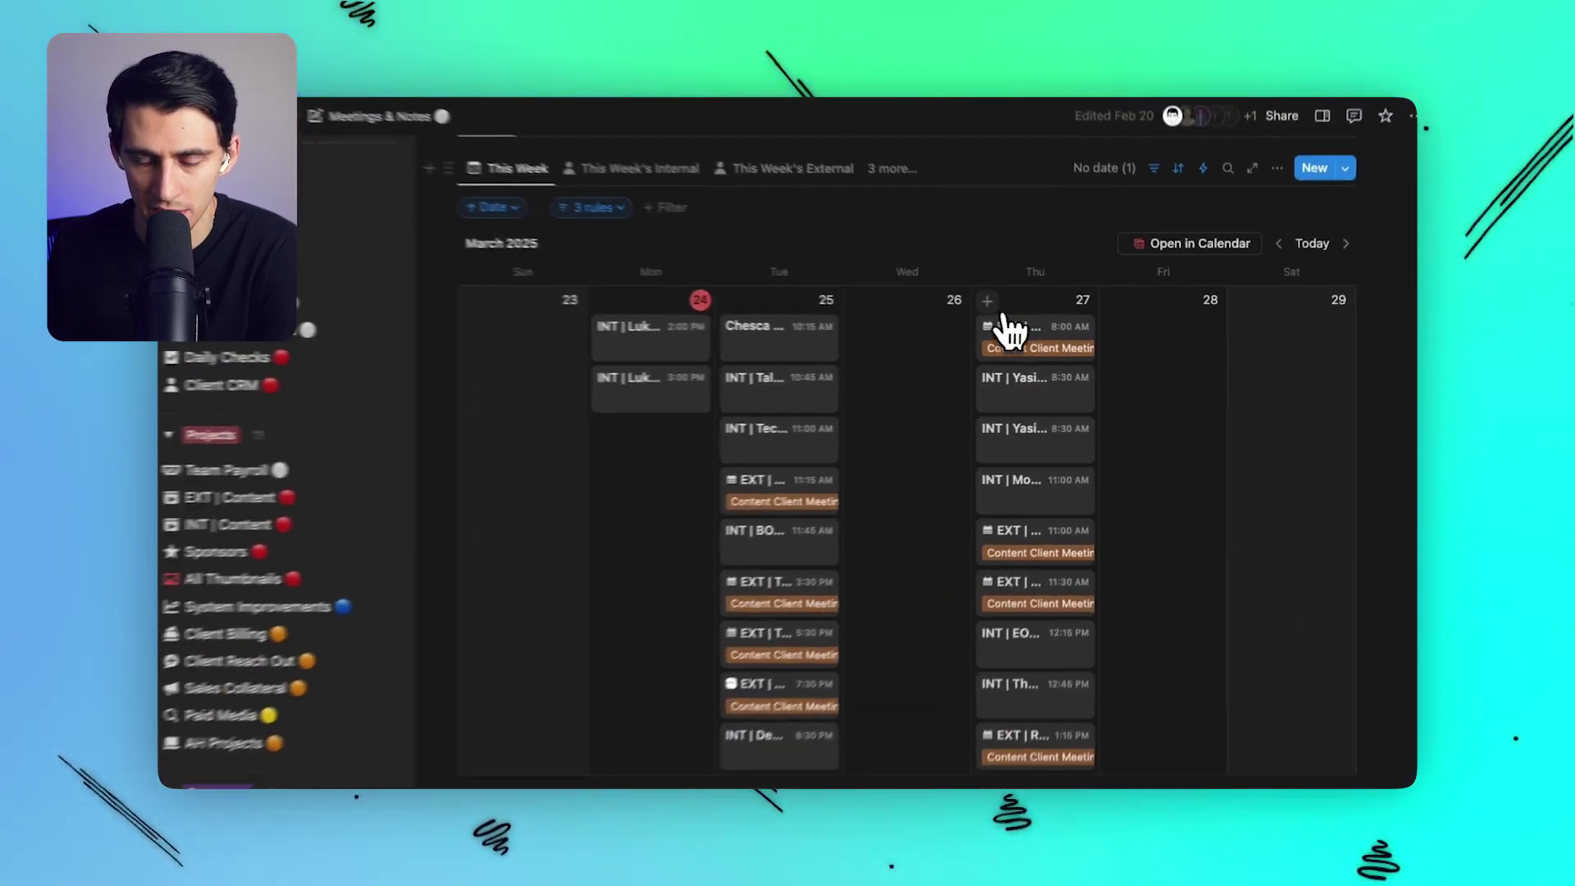
left_click(542, 323)
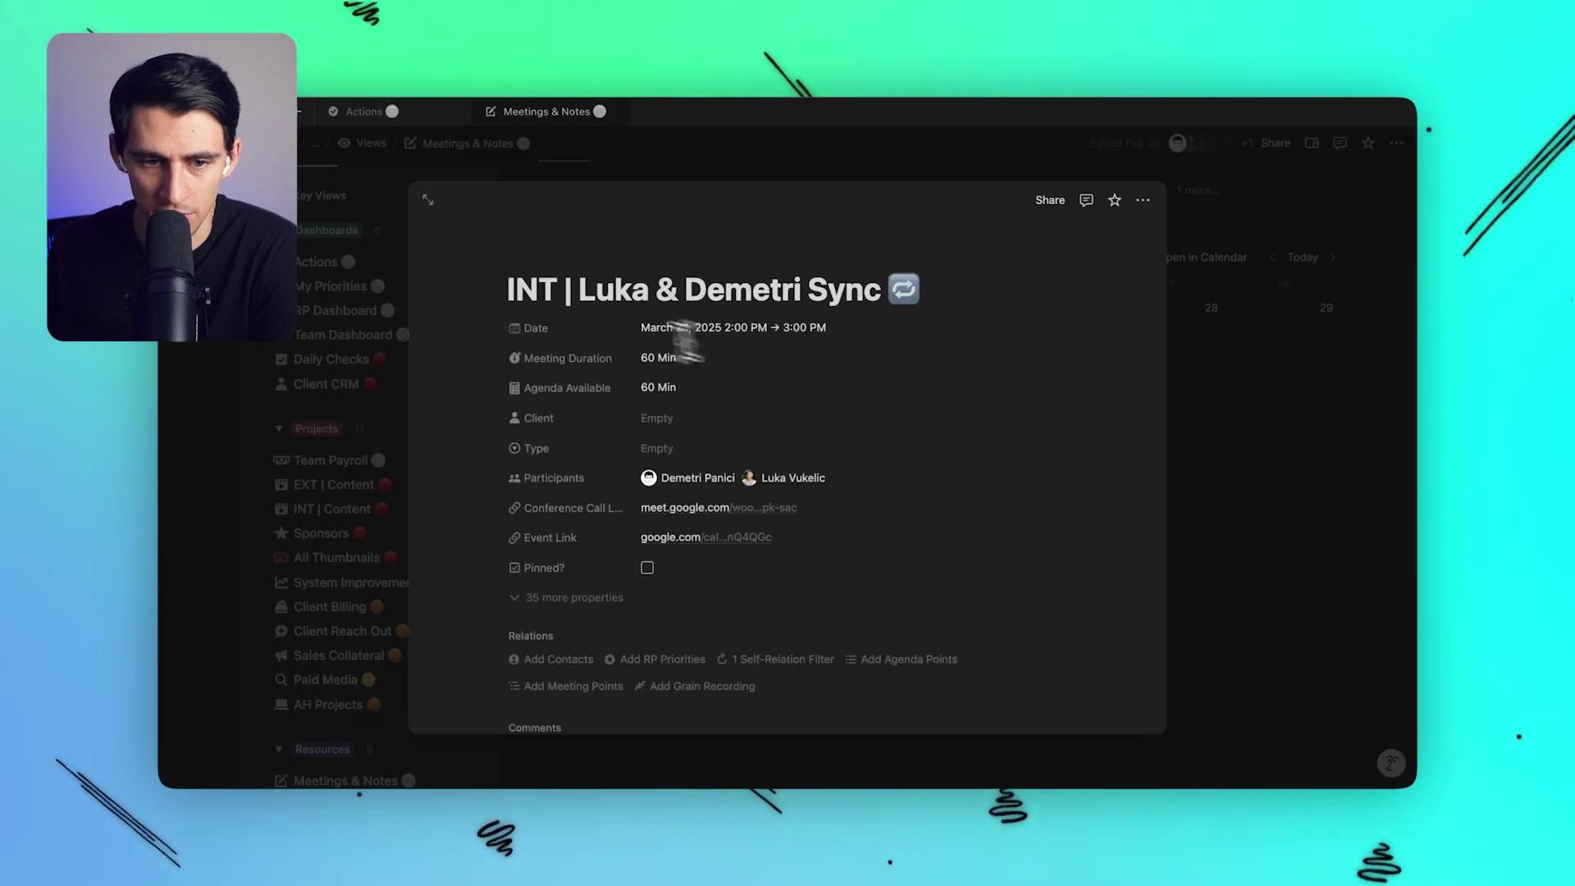
key("Escape")
- Check a meeting's linked client, then scroll down to the Client Meetings All Meeting Notes table
scroll(952, 281, "down", 7)
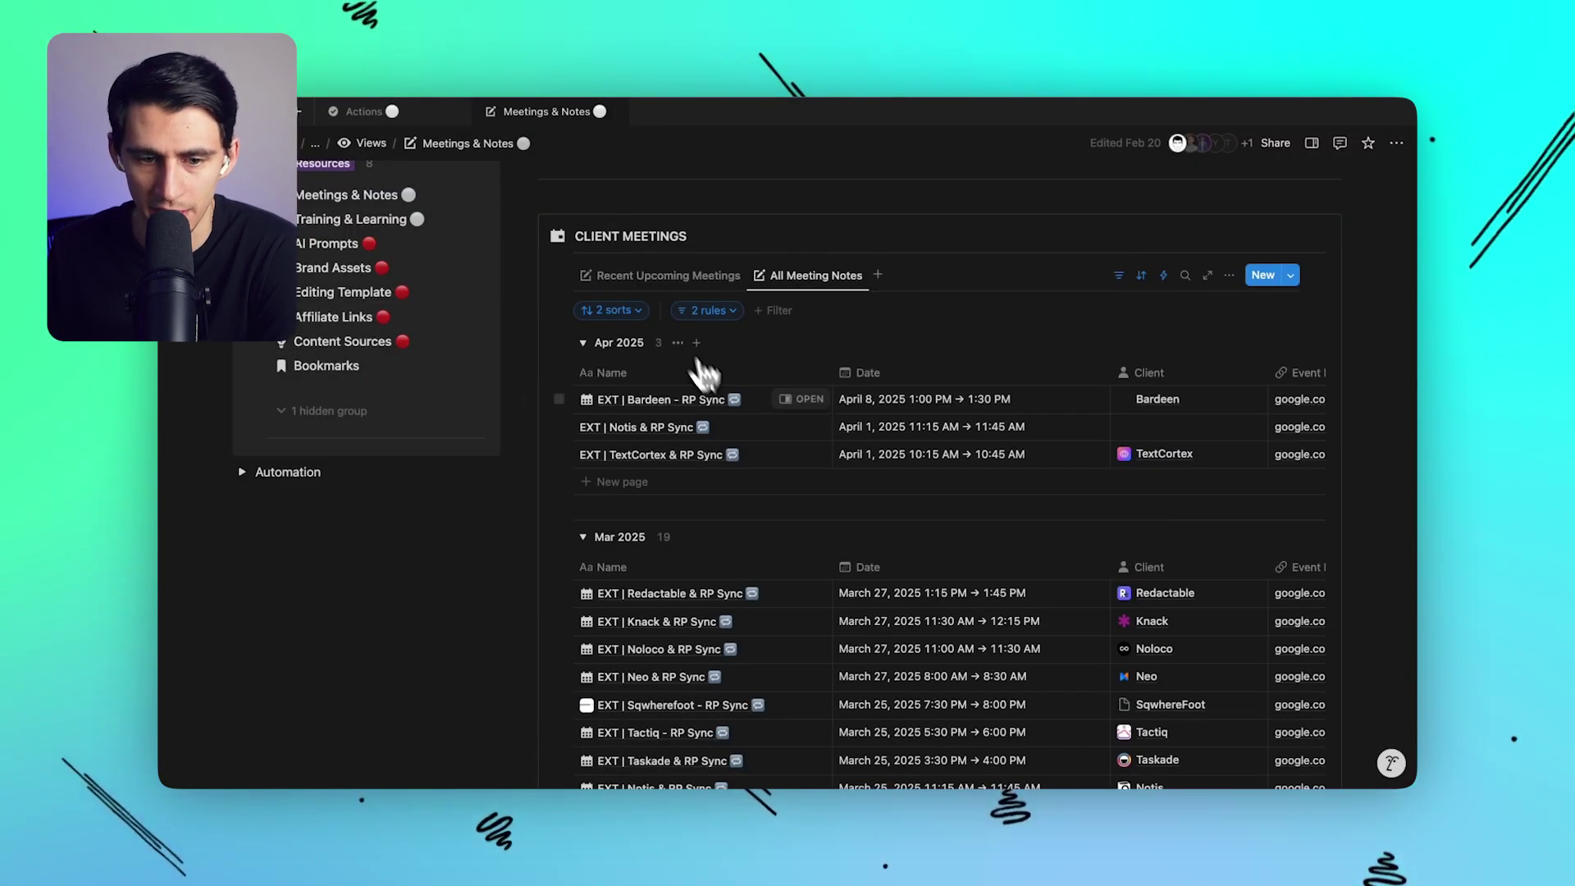
left_click_drag(711, 379, 958, 381)
left_click(1173, 406)
key("Escape")
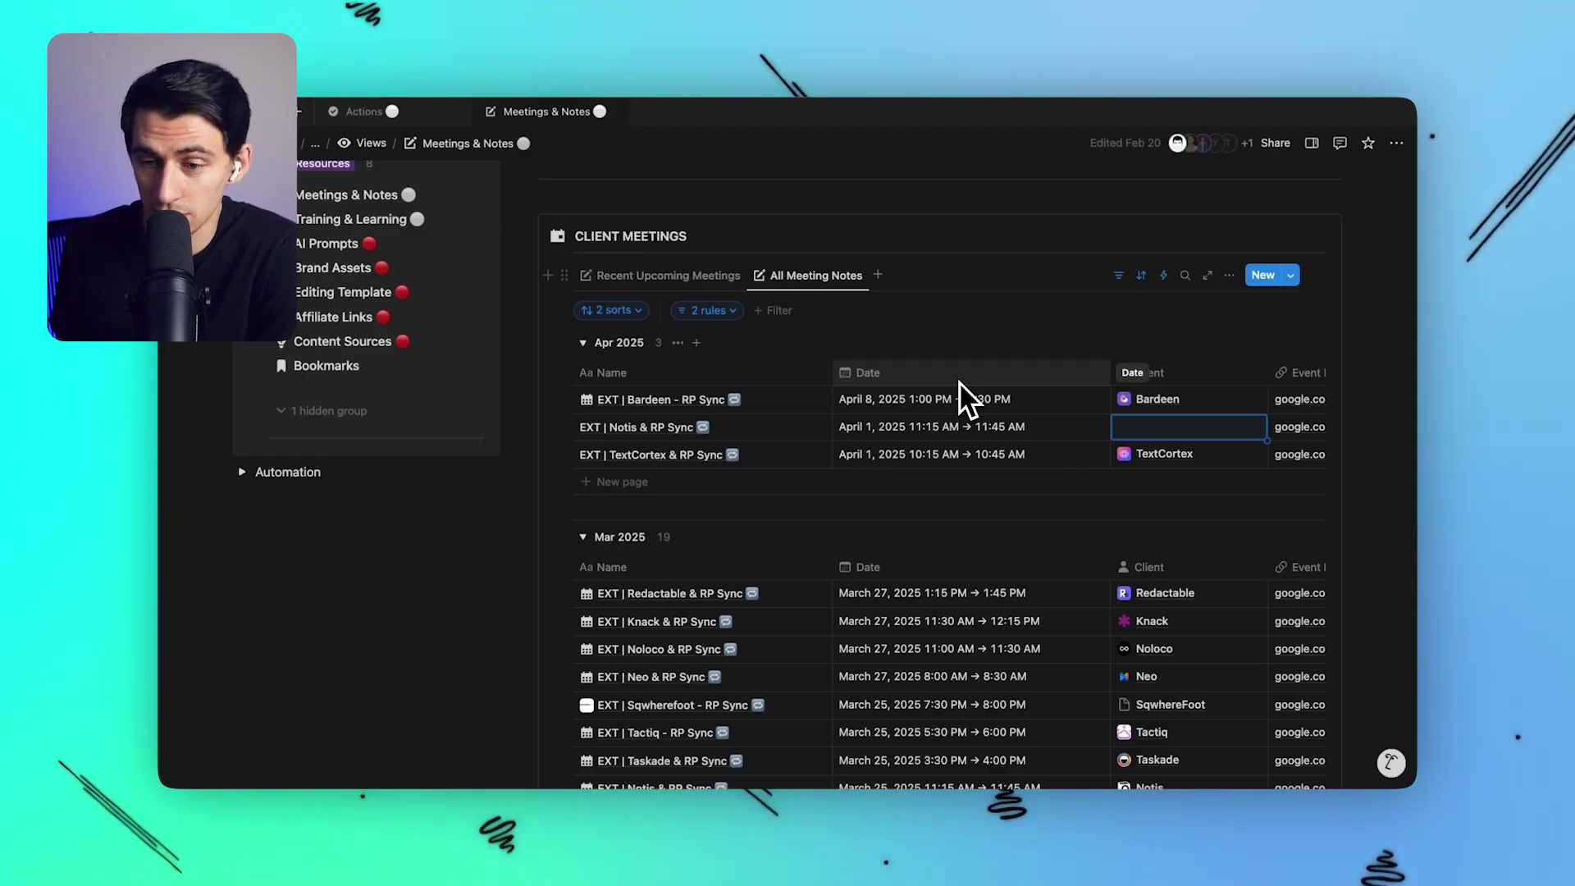
left_click_drag(958, 382, 958, 382)
scroll(986, 410, "down", 2)
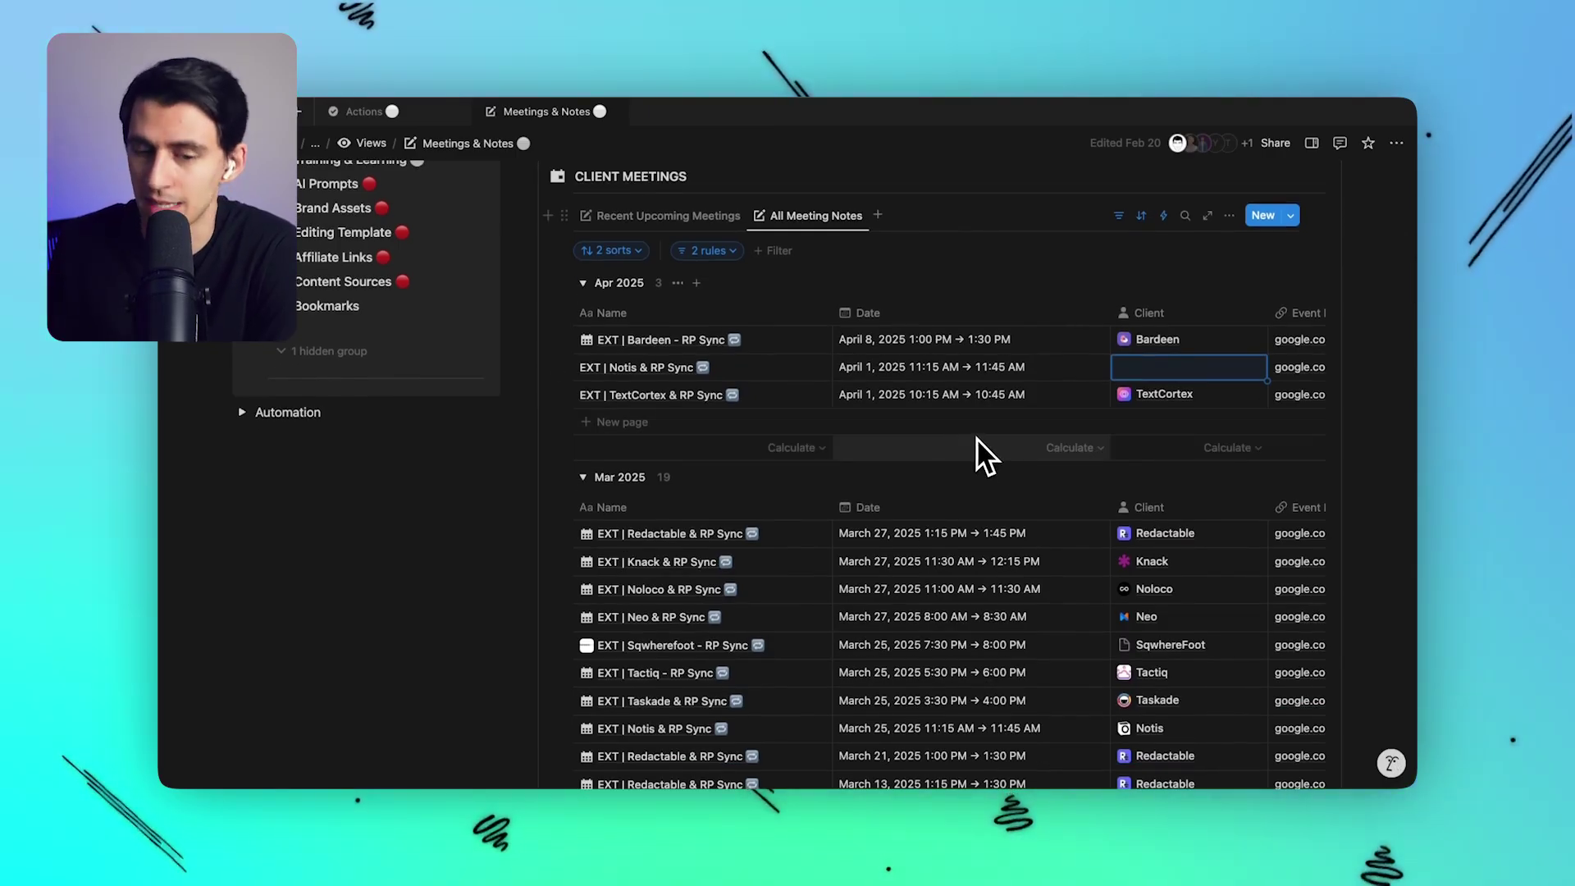
scroll(974, 451, "down", 3)
scroll(984, 443, "up", 6)
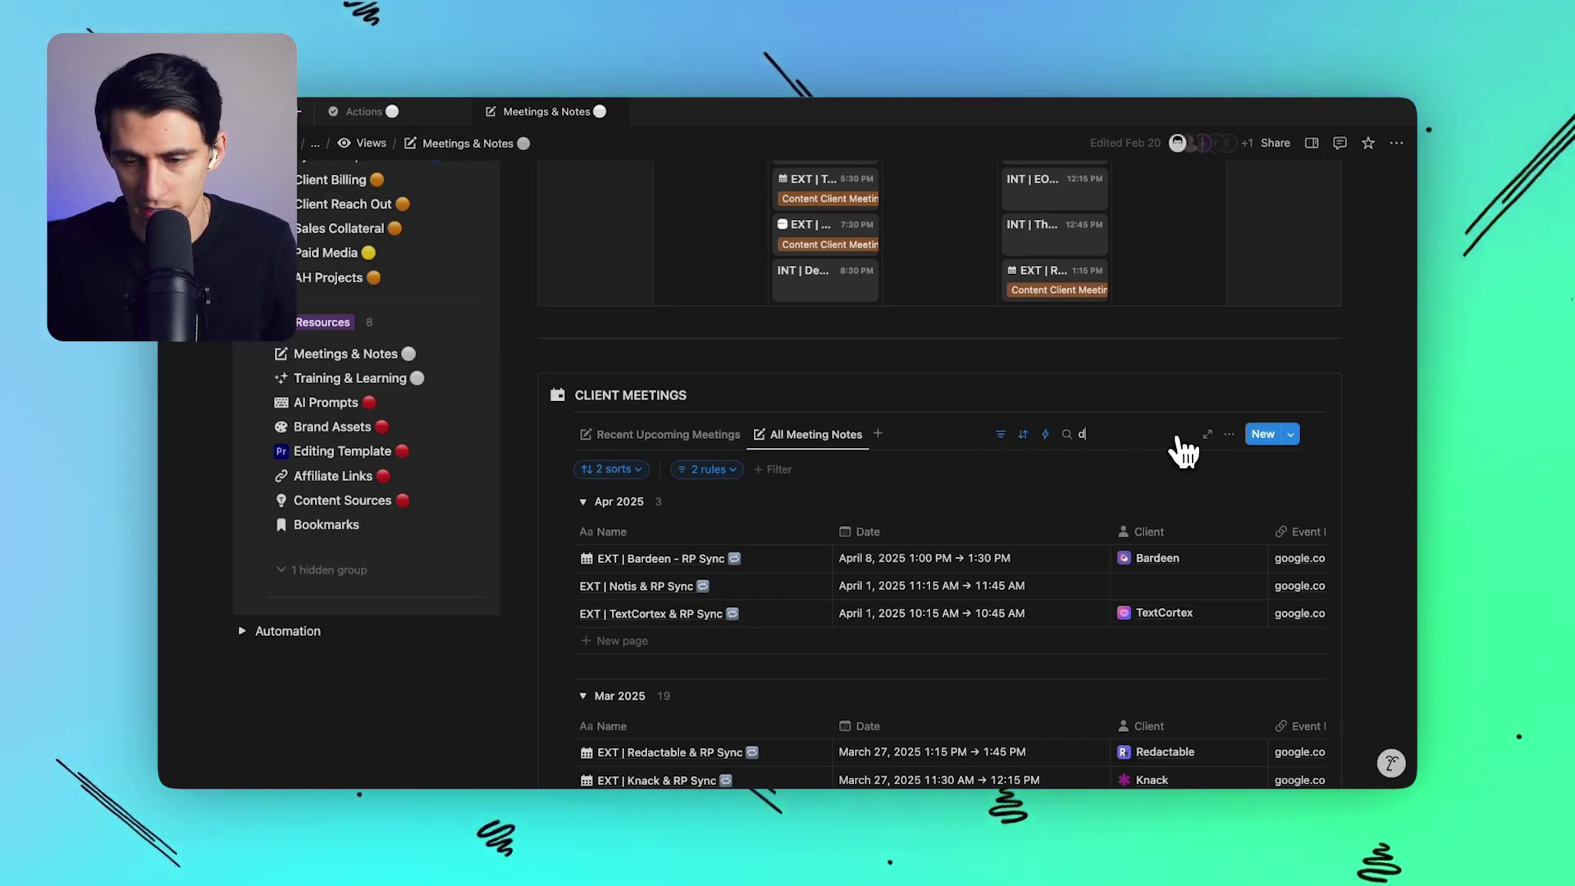
- Search the table for 'sco', scroll to Feb 2025, and open the EXT | Jotform & RP Sync record
type("scovery")
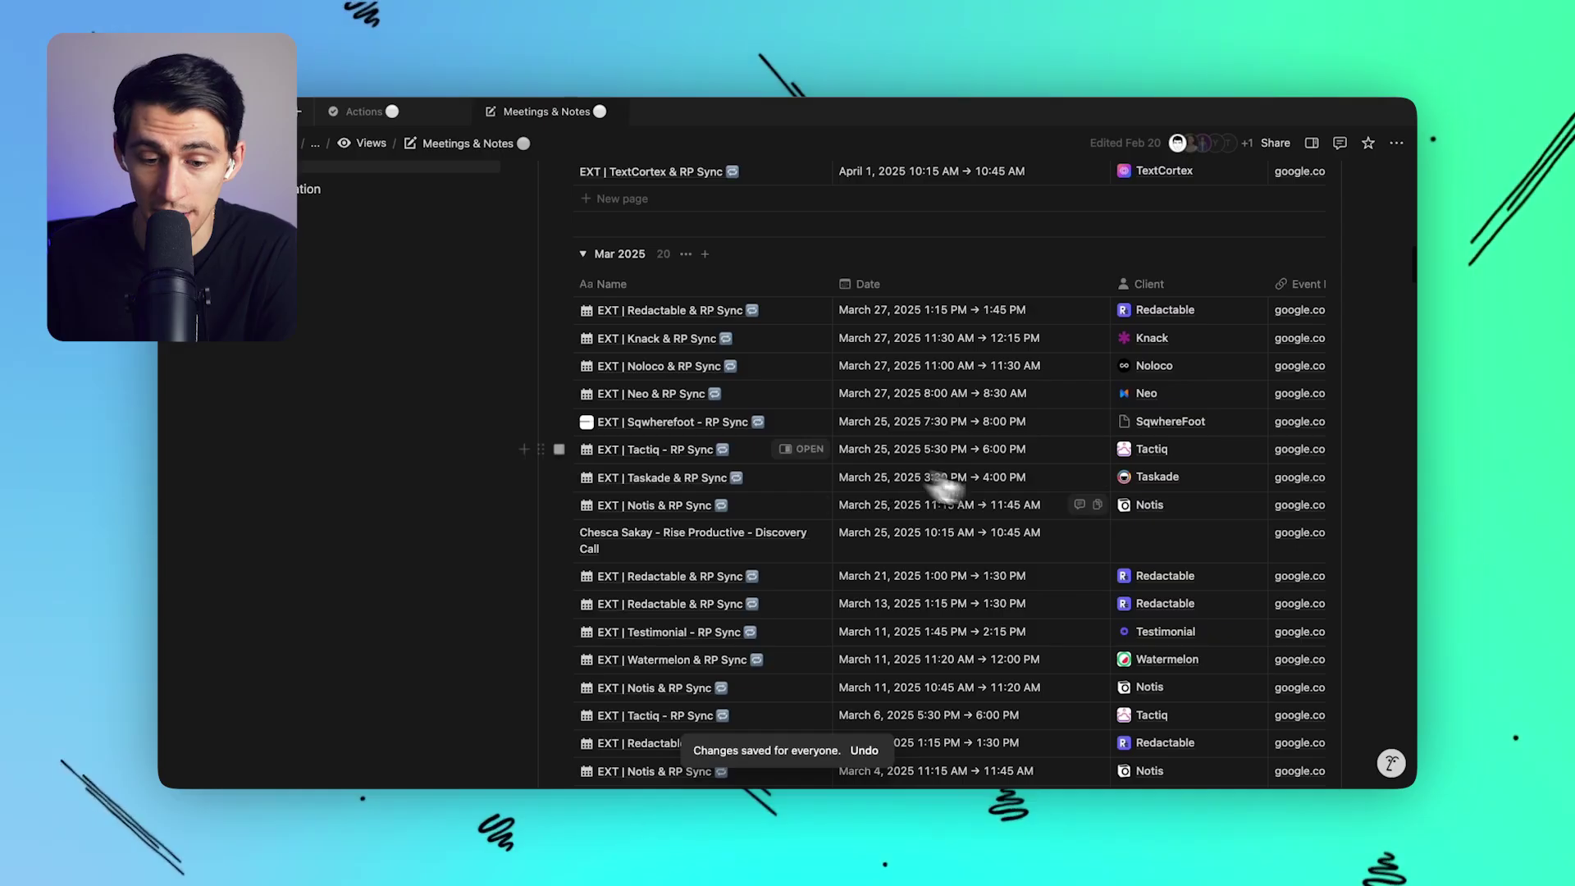
scroll(944, 492, "down", 1)
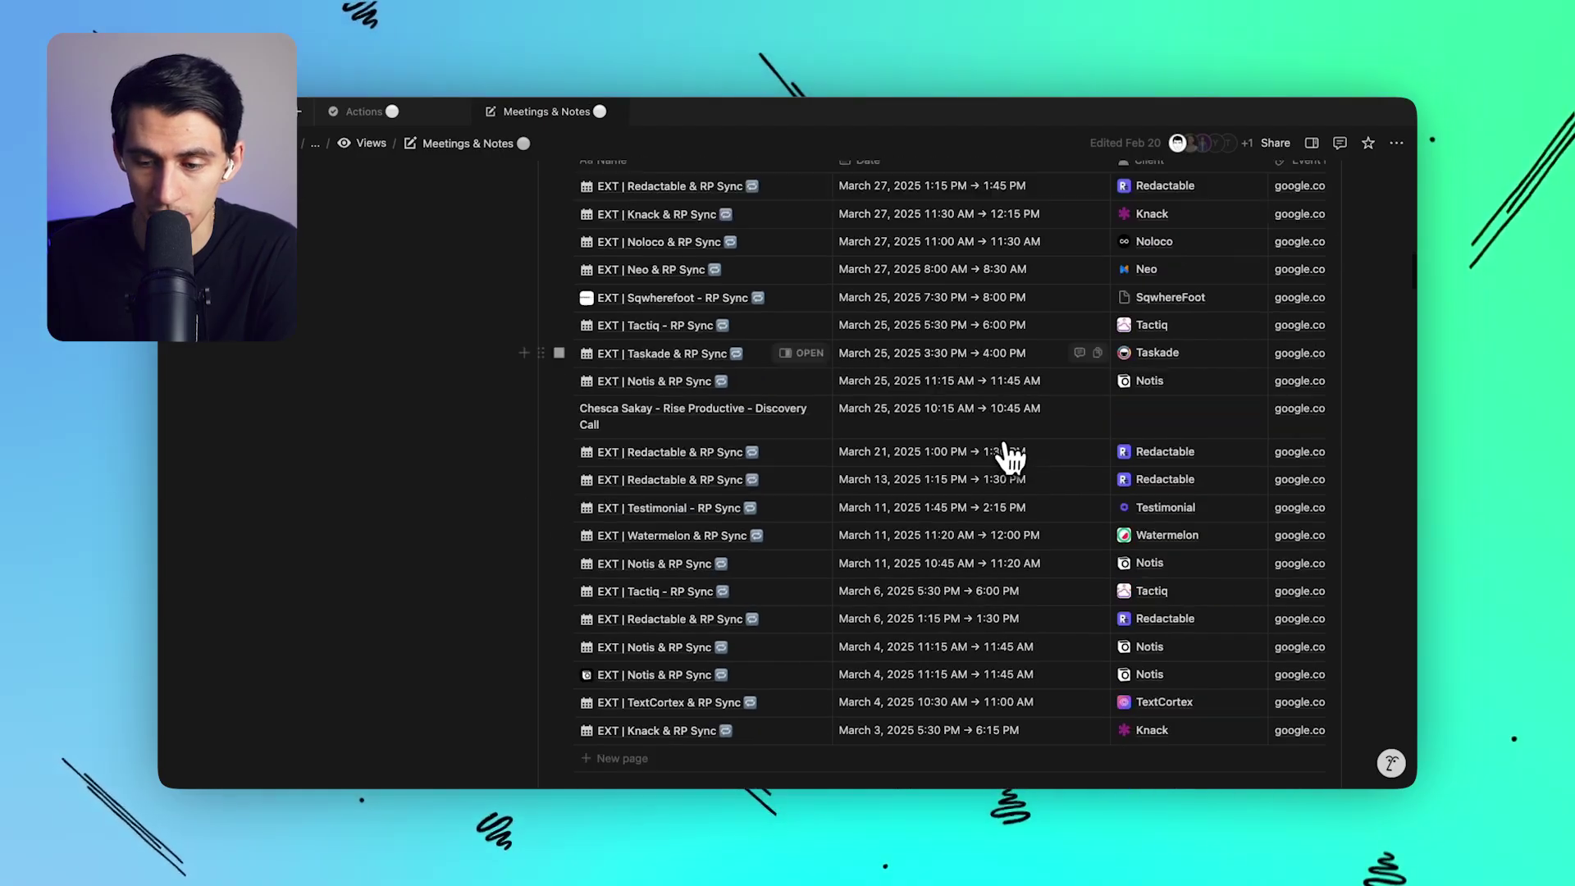
scroll(943, 492, "down", 5)
scroll(927, 408, "down", 1)
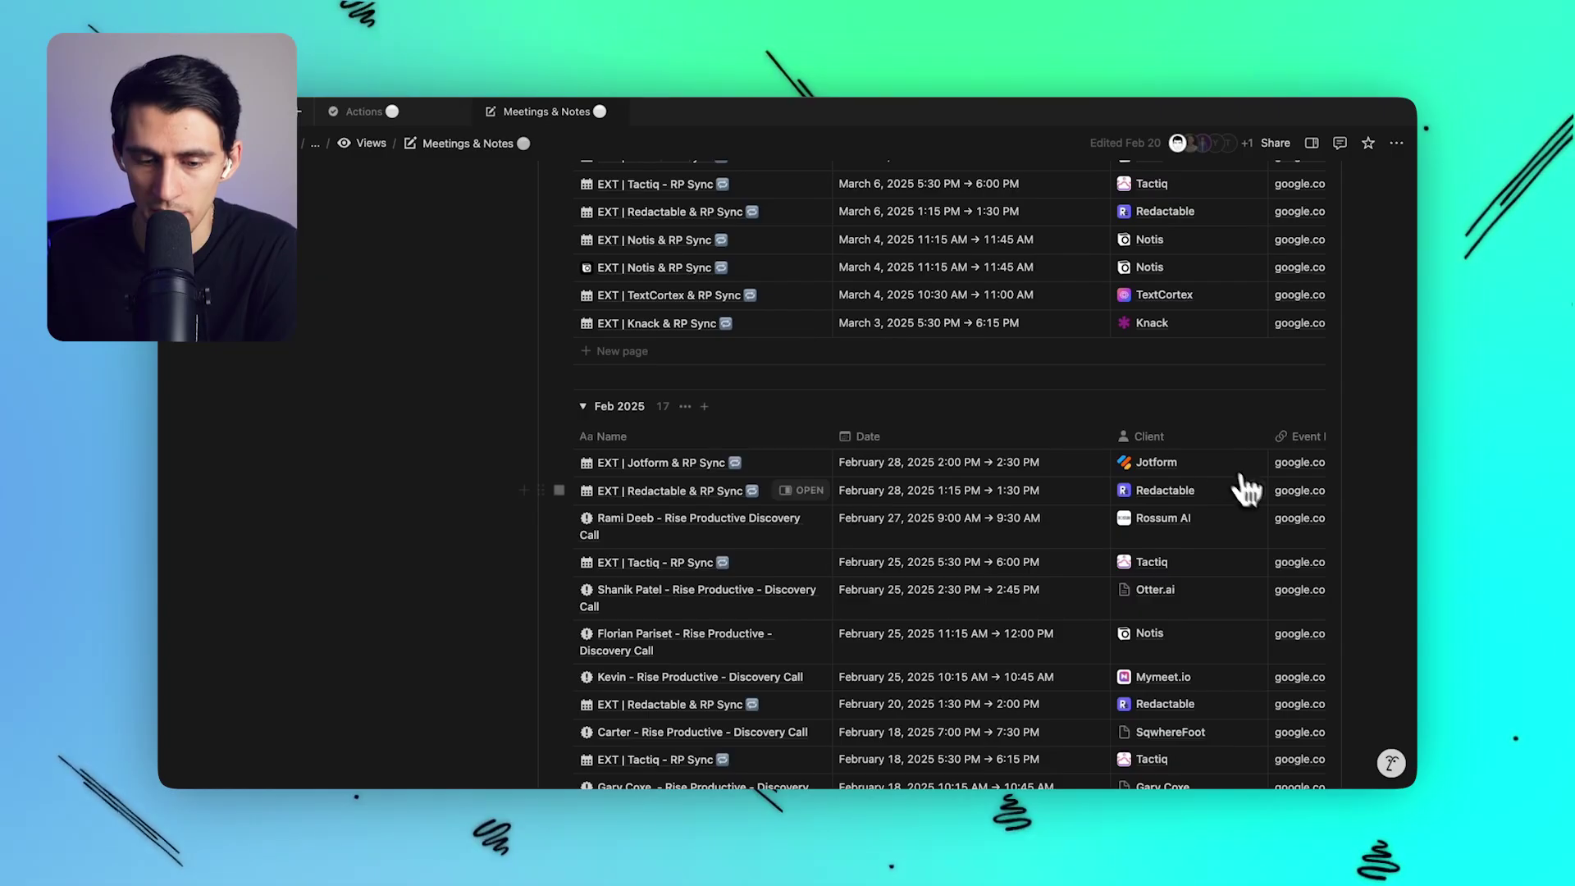
scroll(1099, 369, "down", 1)
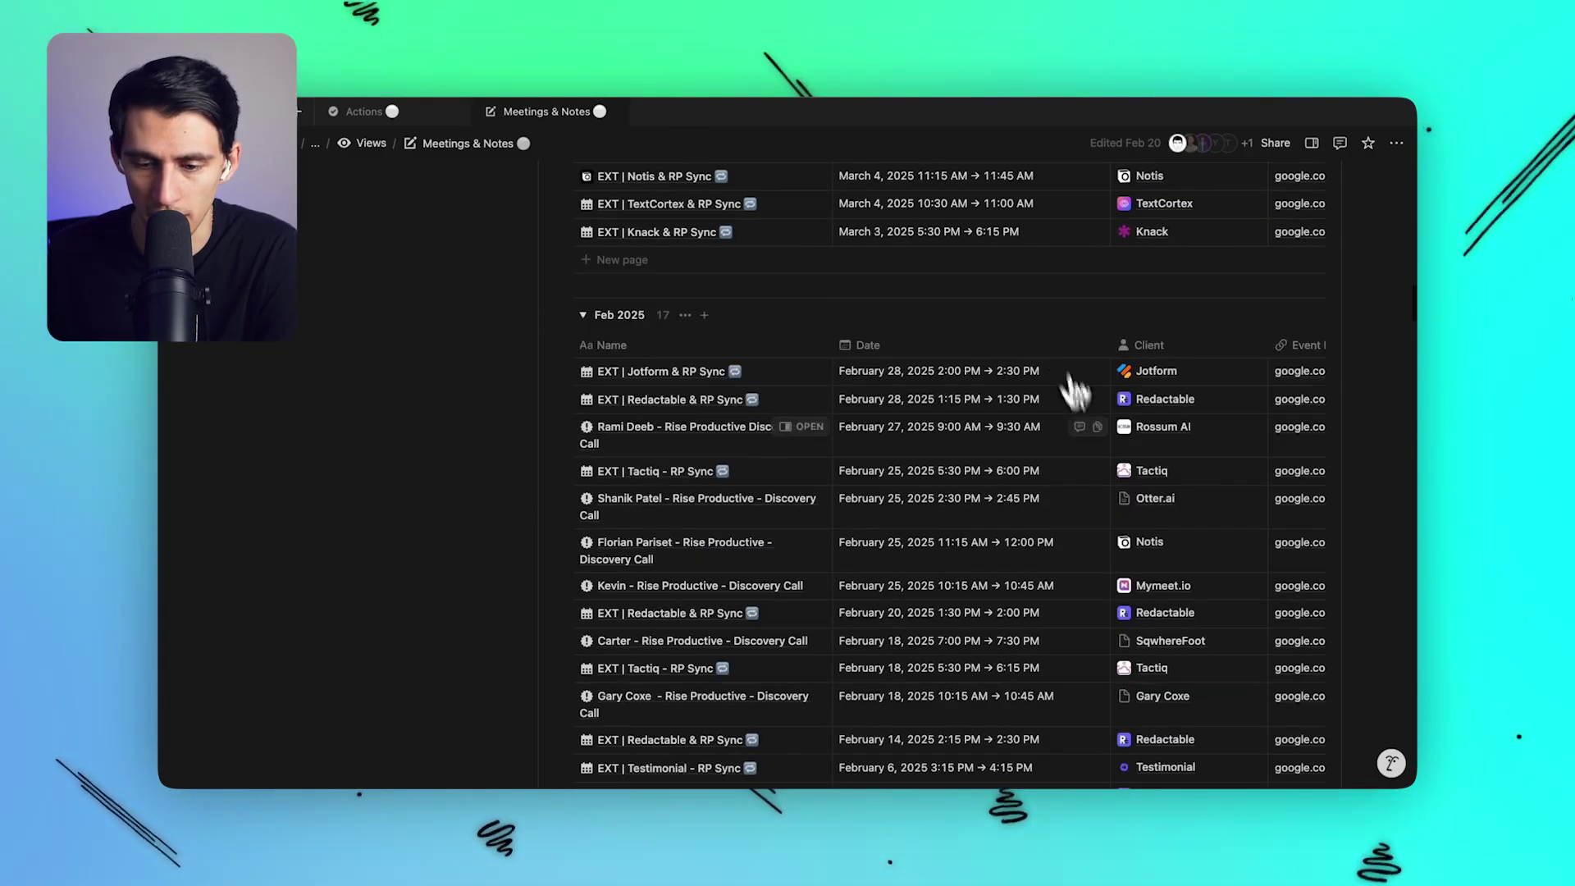
scroll(1077, 404, "up", 8)
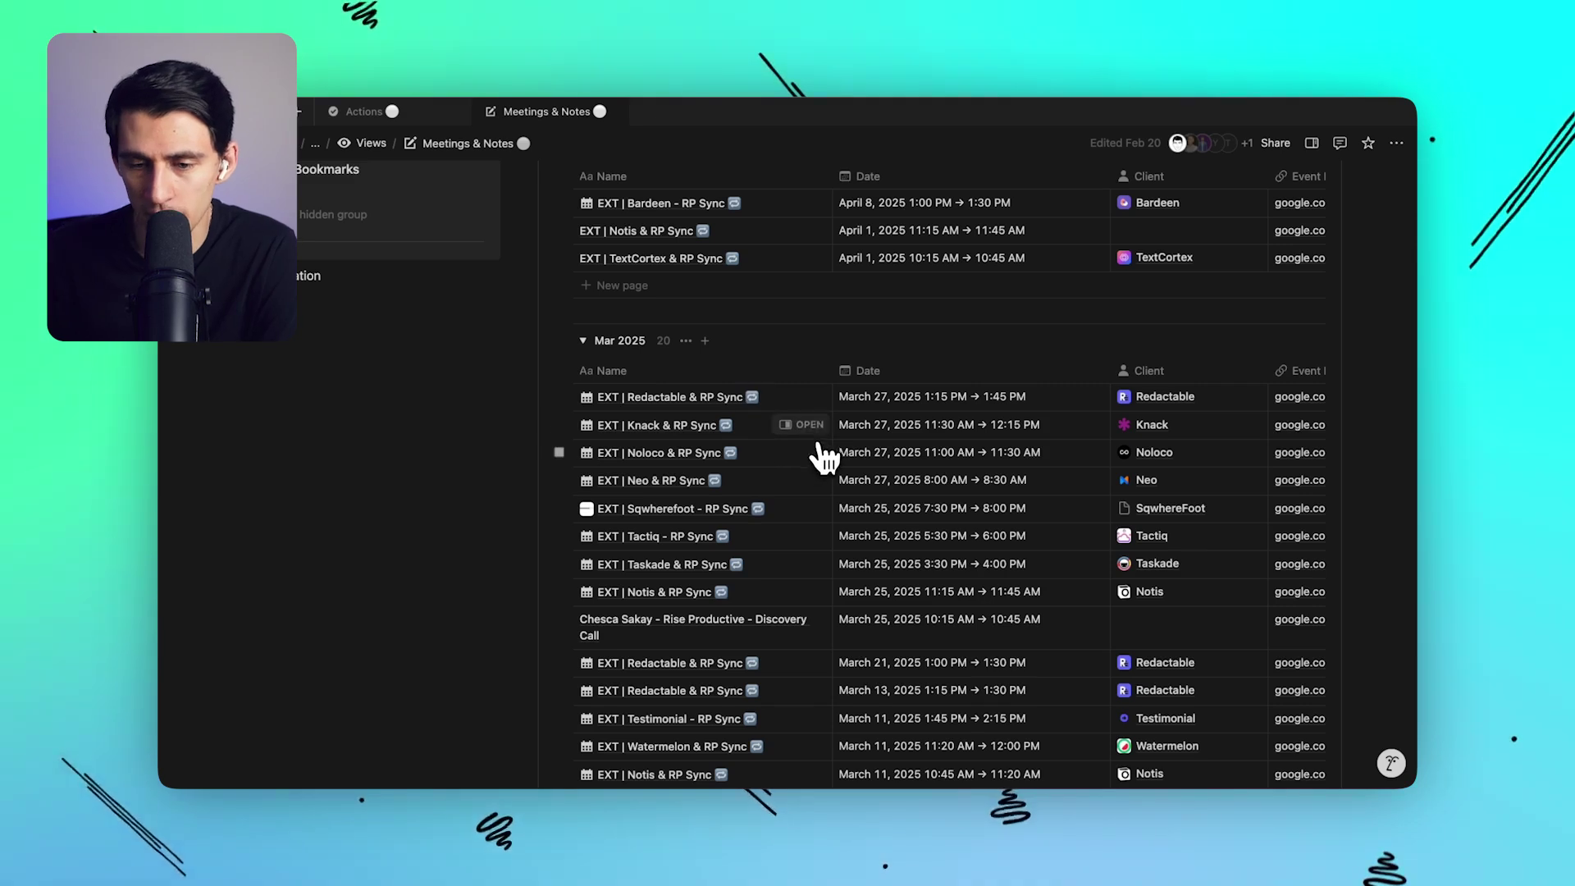
scroll(822, 455, "down", 5)
left_click(800, 606)
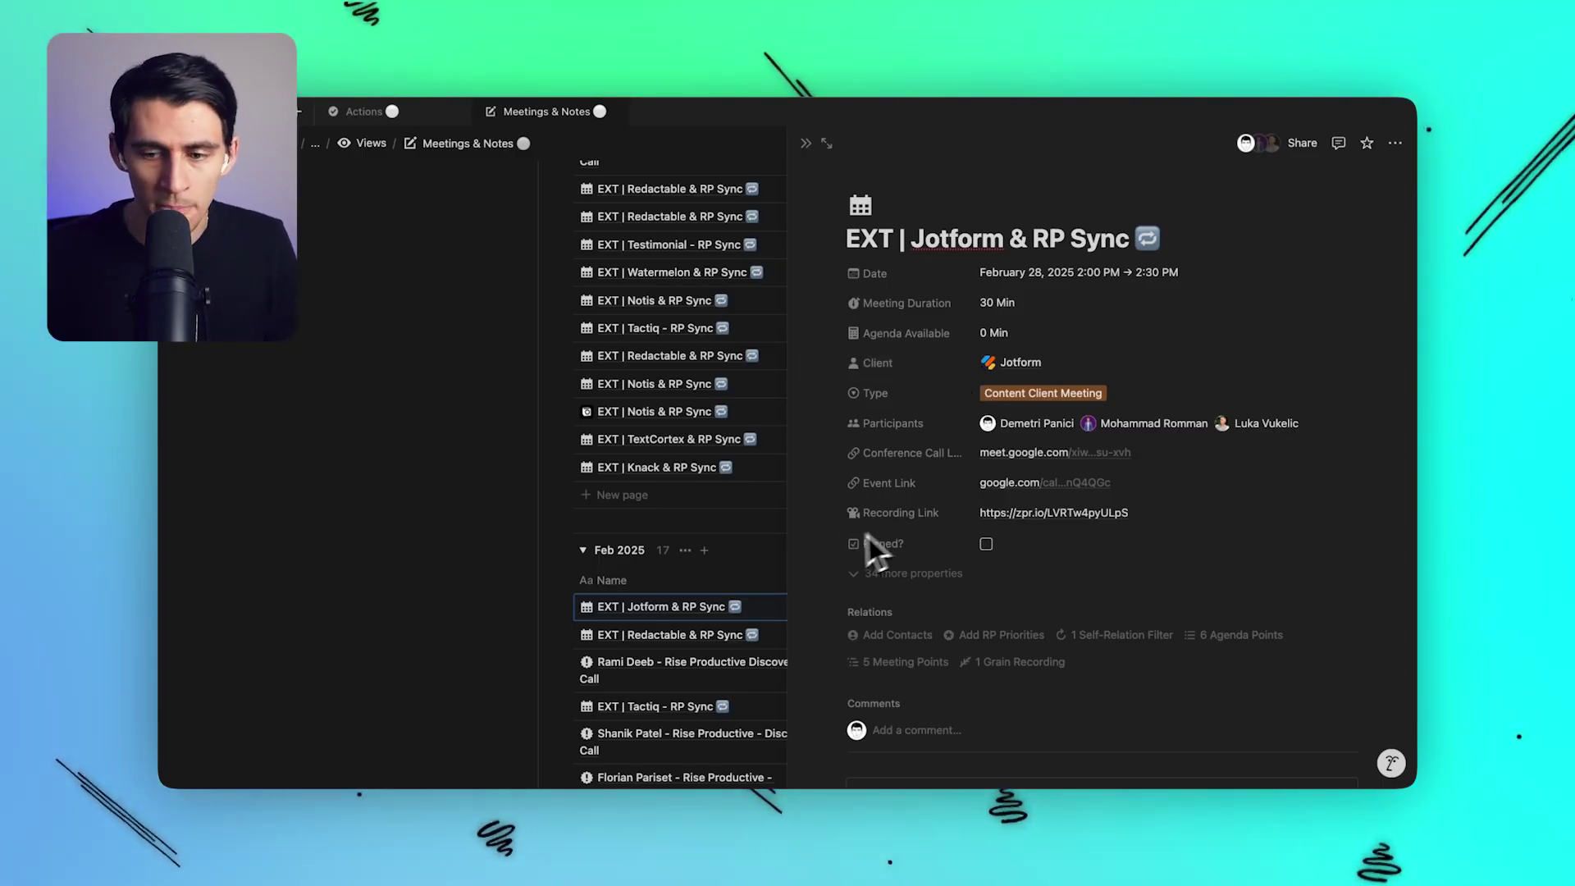
- Connect Google Calendar to Fathom and open the October 31 meeting recording
mouse_move(696, 783)
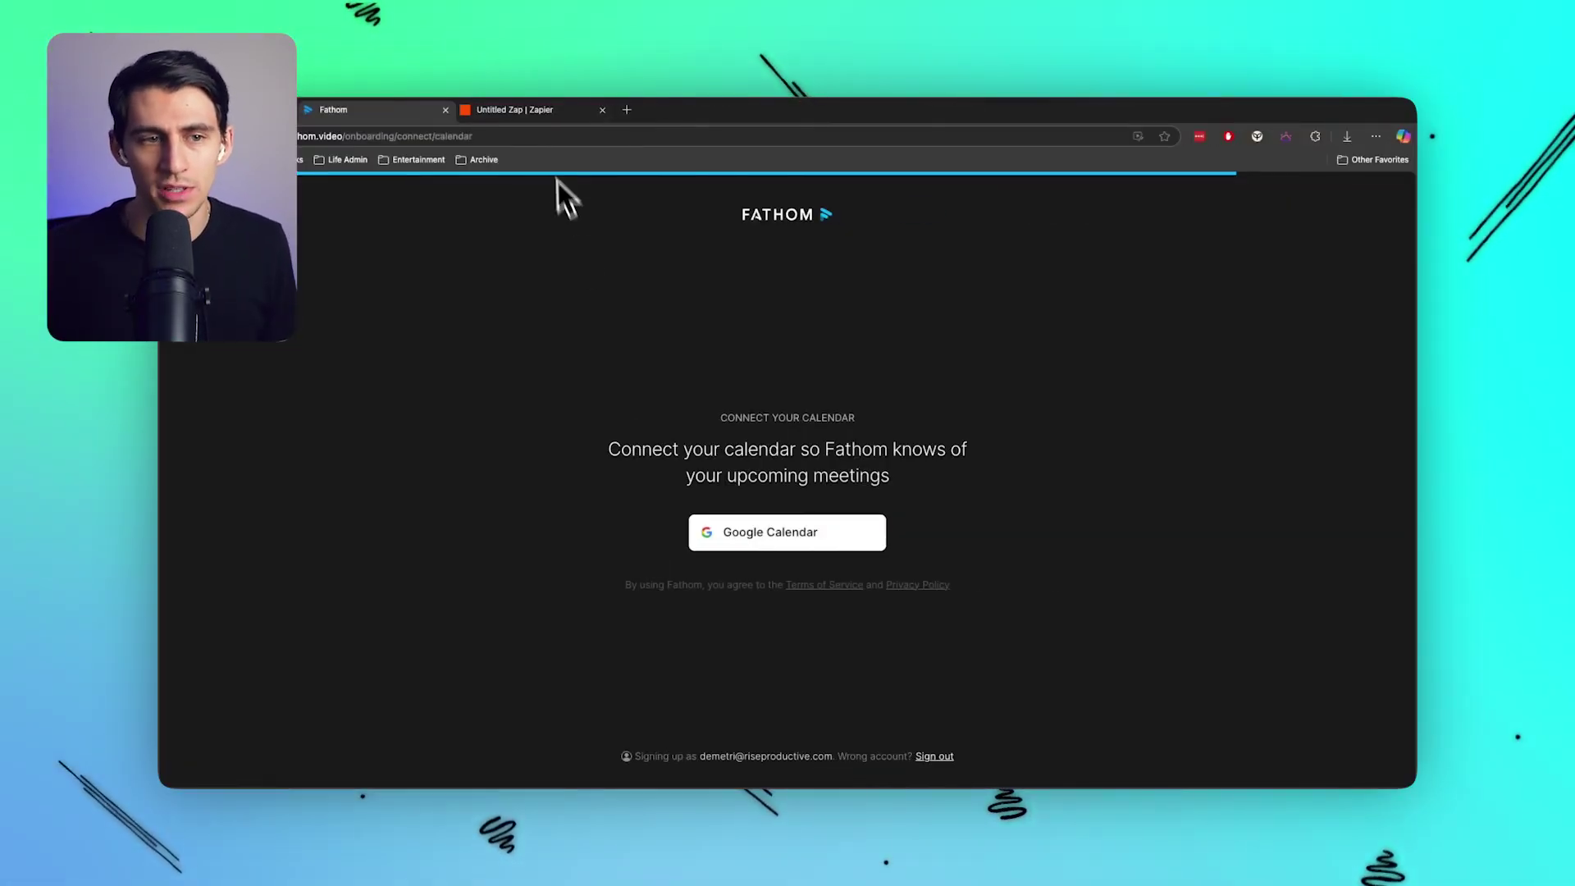
left_click(751, 525)
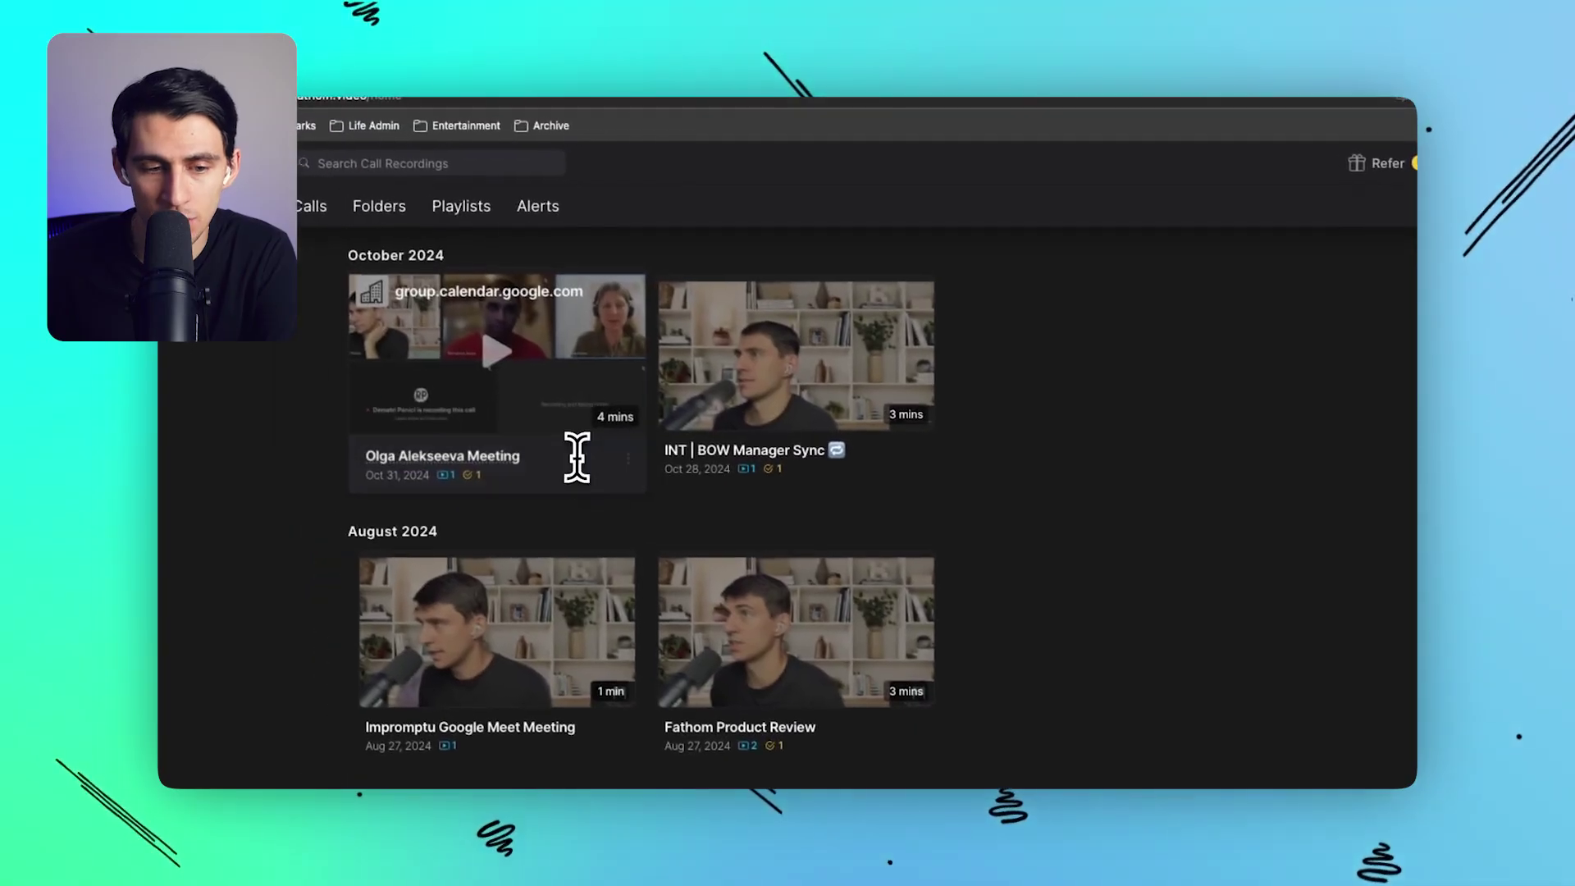
left_click(569, 397)
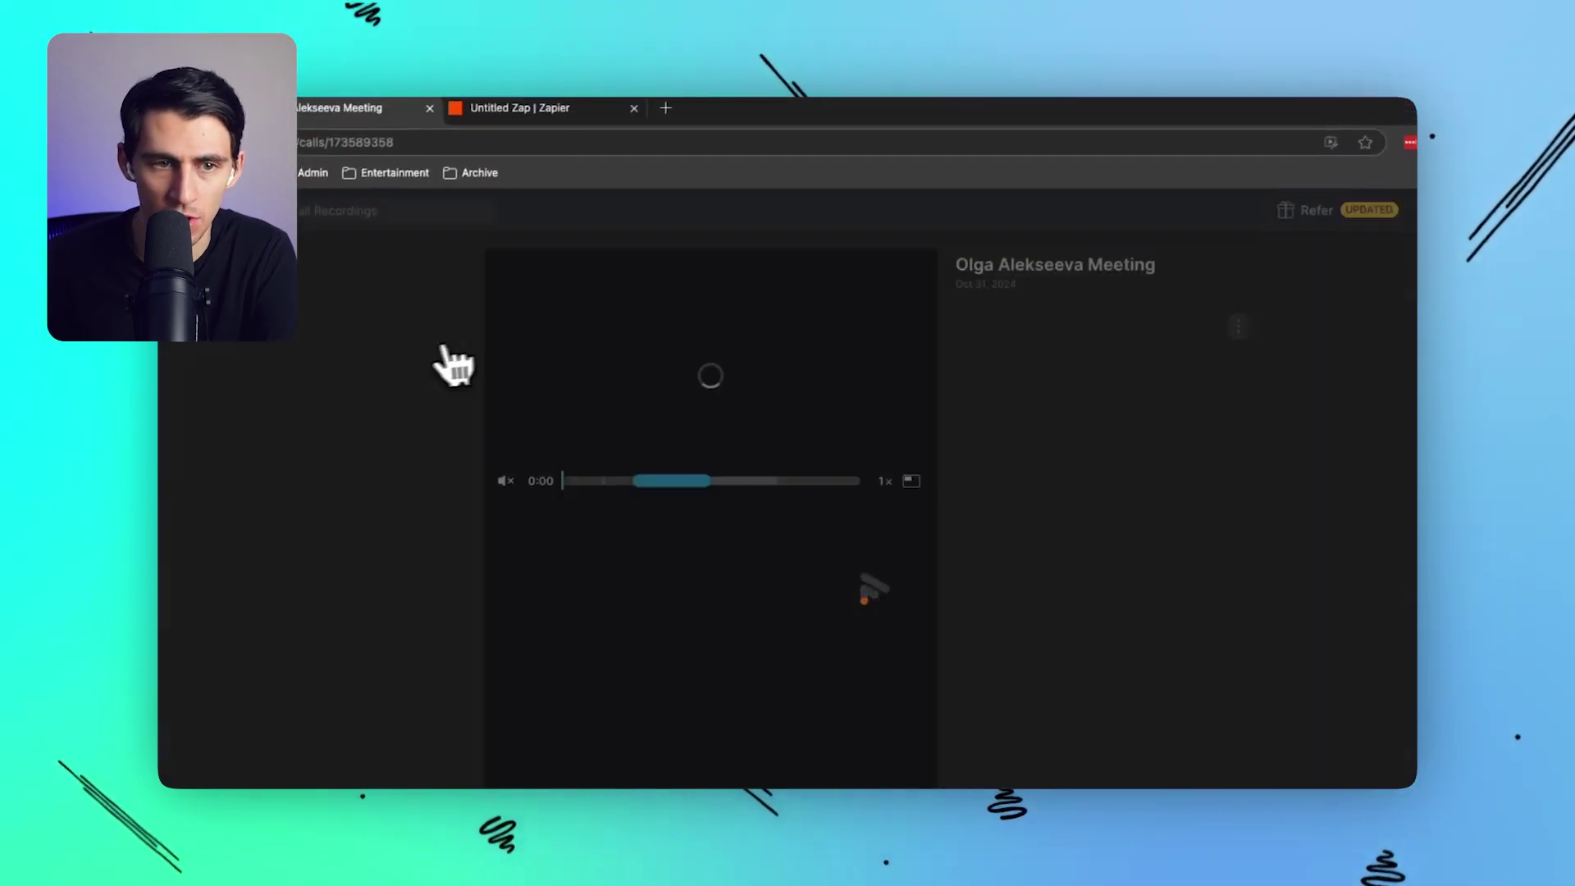
- Edit the meeting title and select the attendee-name part of it
left_click(994, 265)
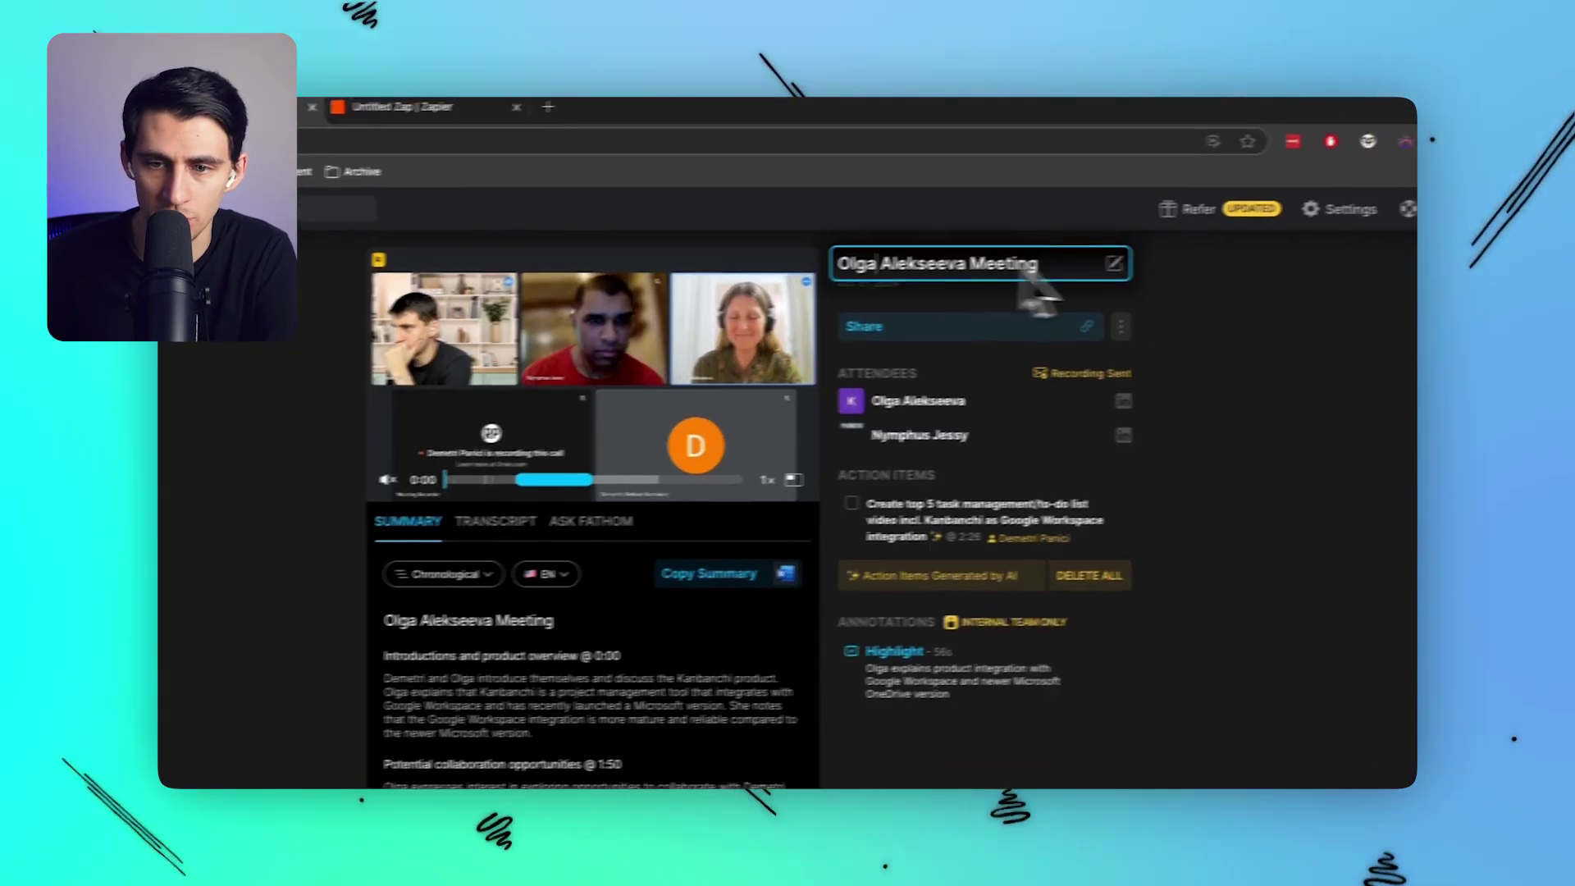
triple_click(900, 265)
left_click_drag(753, 271, 883, 270)
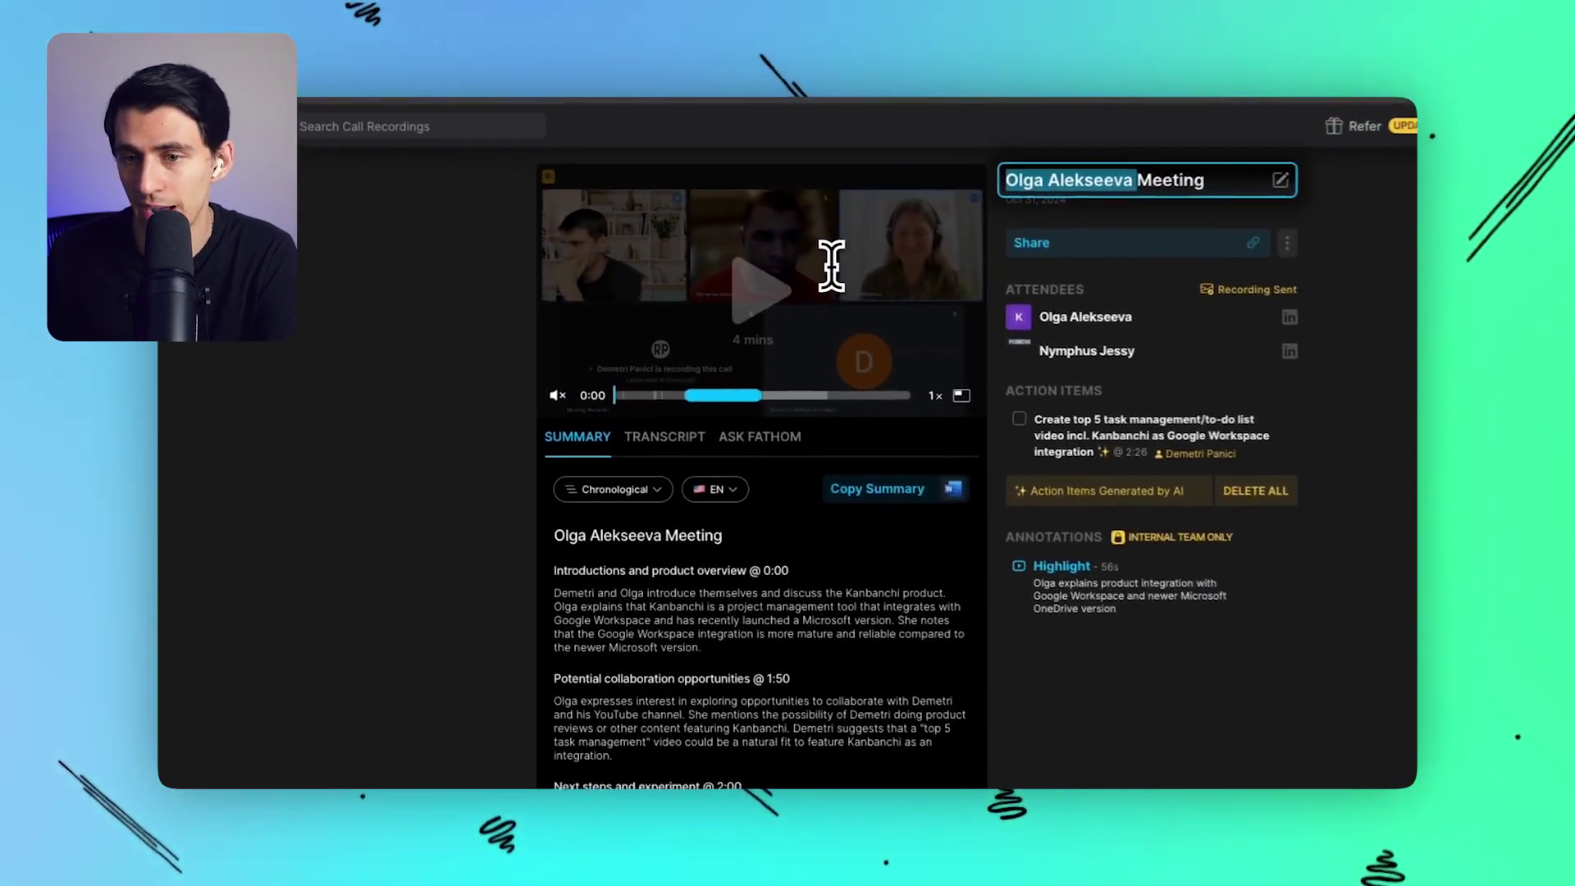
mouse_move(641, 351)
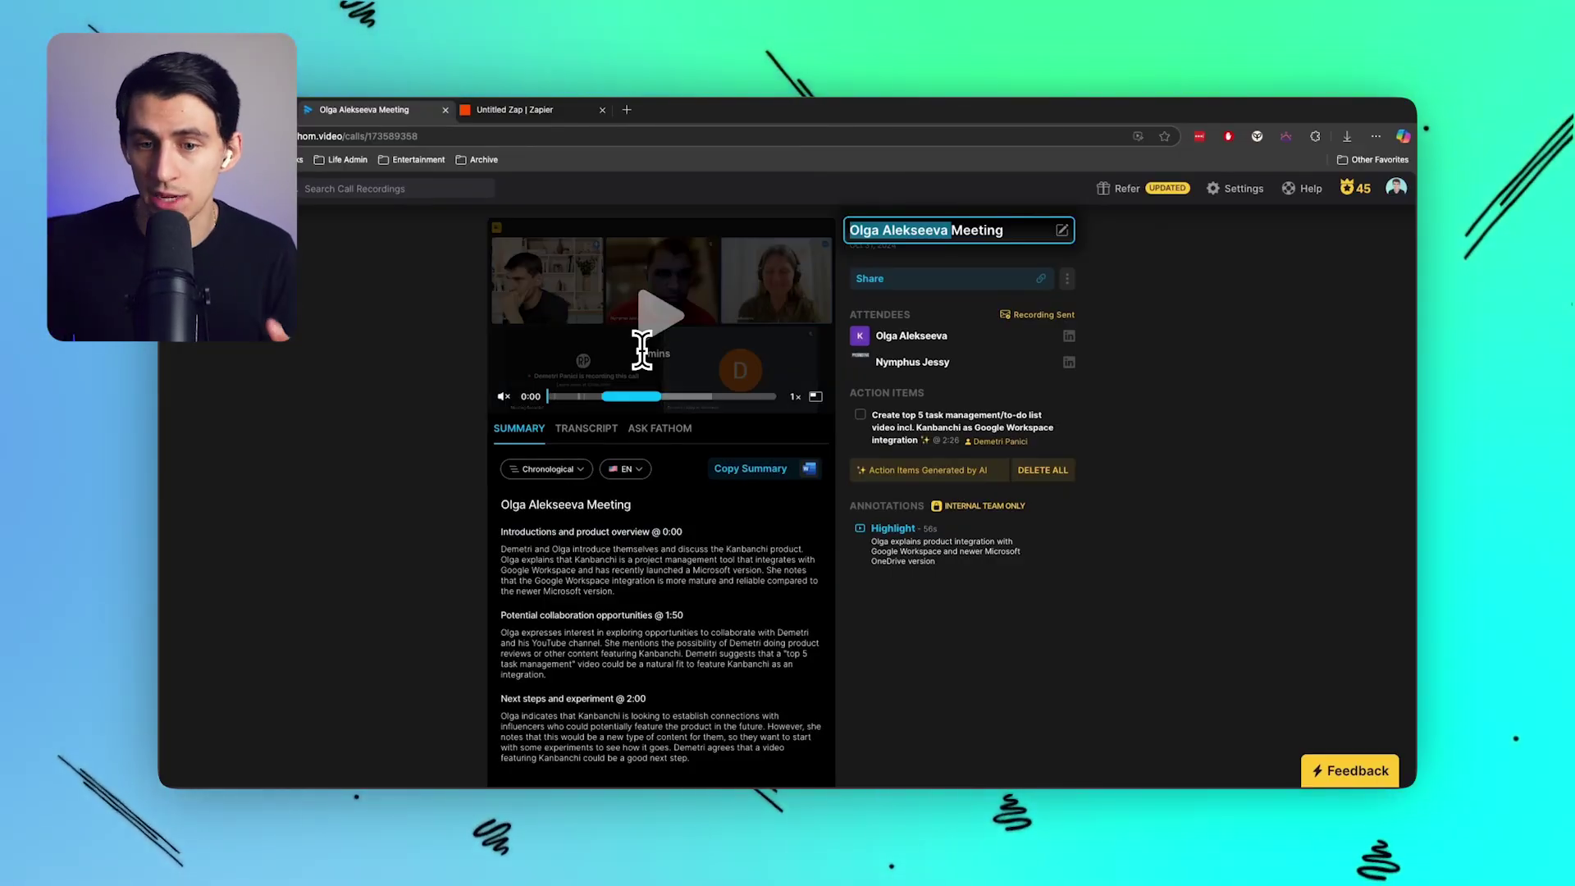
- Sign in and authorize a Fathom account on the Zap's New Recording trigger
left_click(579, 115)
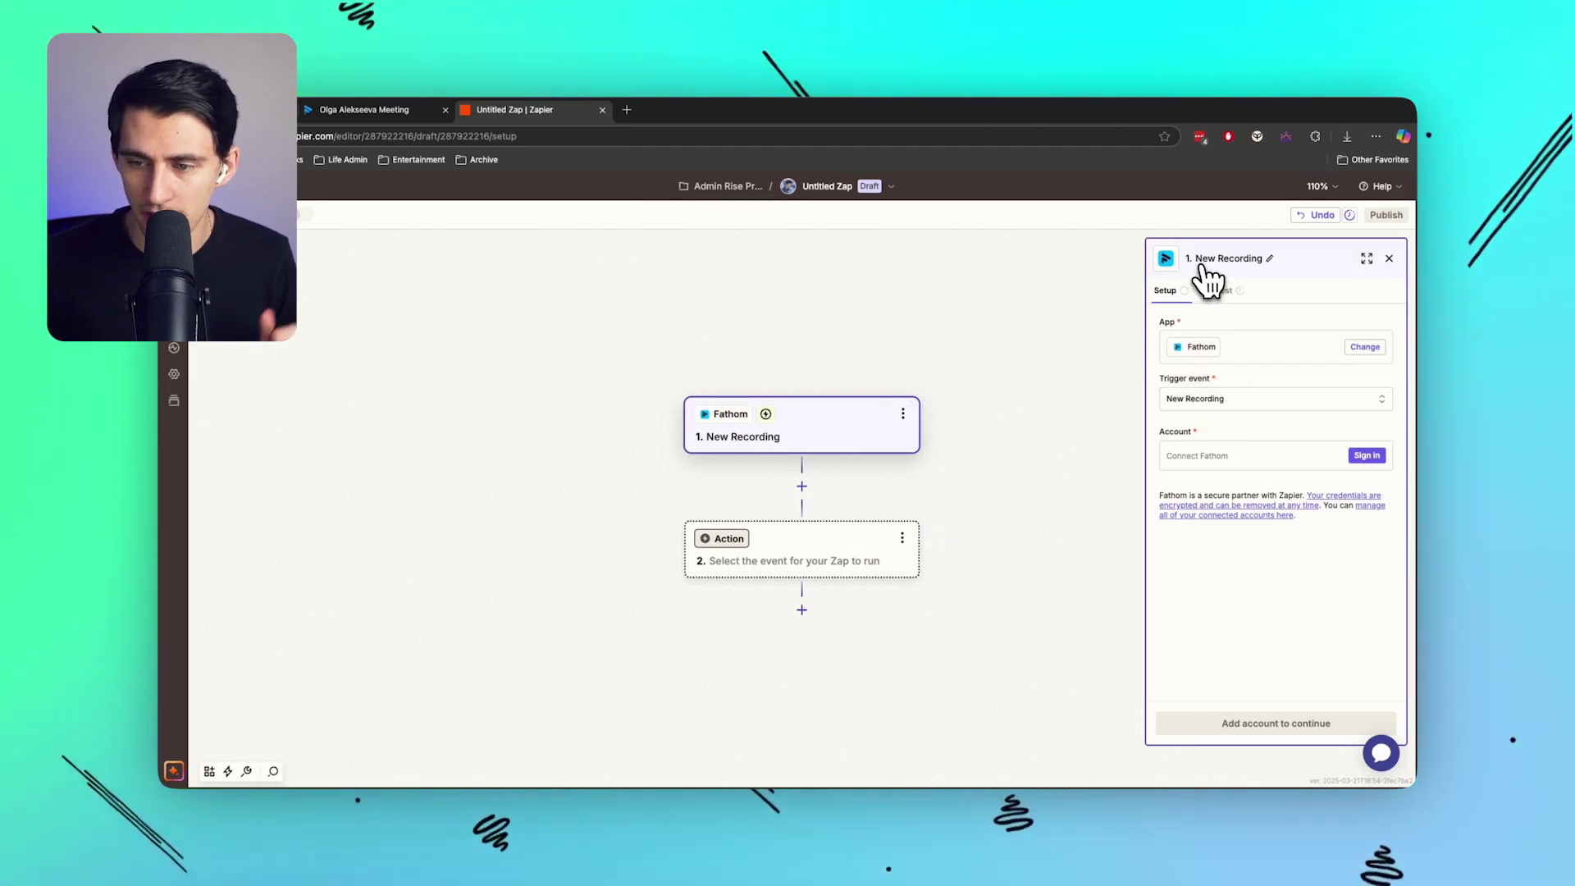
left_click(1365, 455)
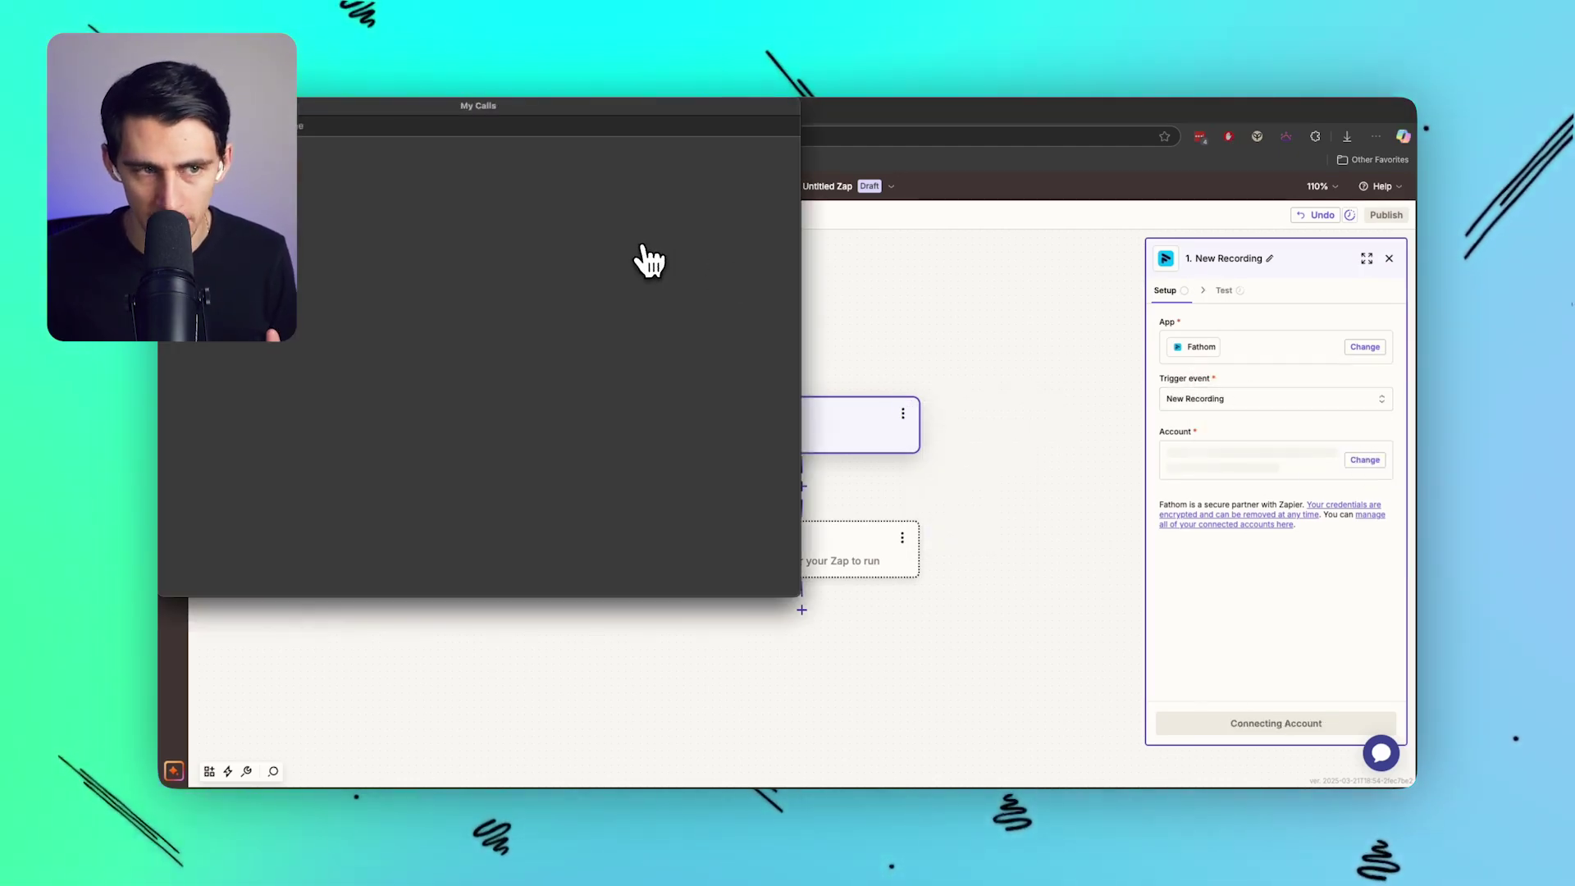
left_click(512, 416)
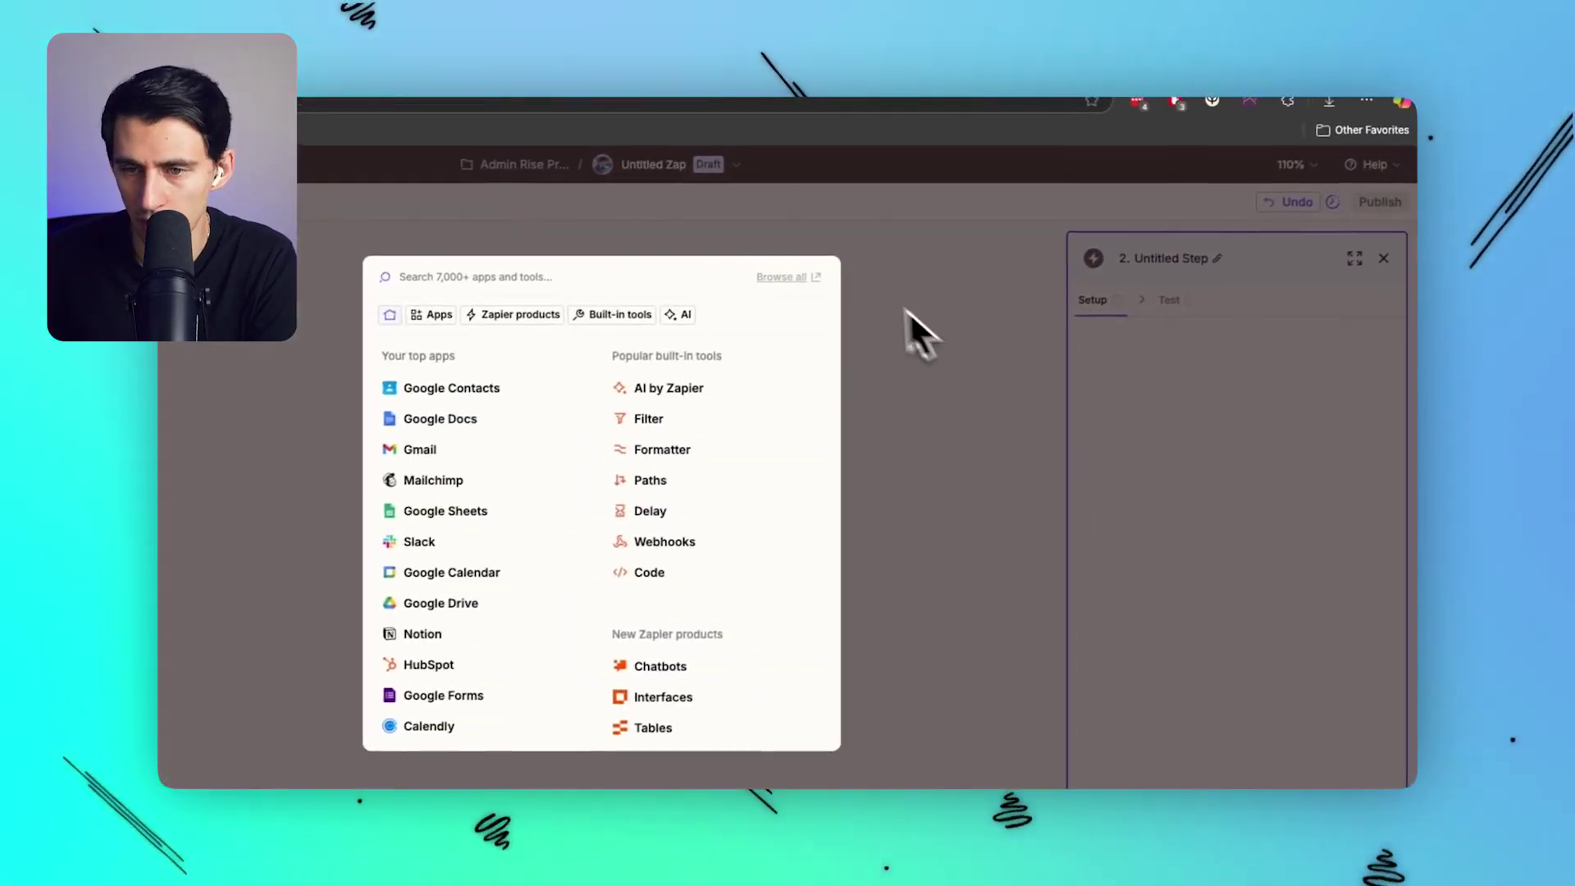
left_click(1027, 298)
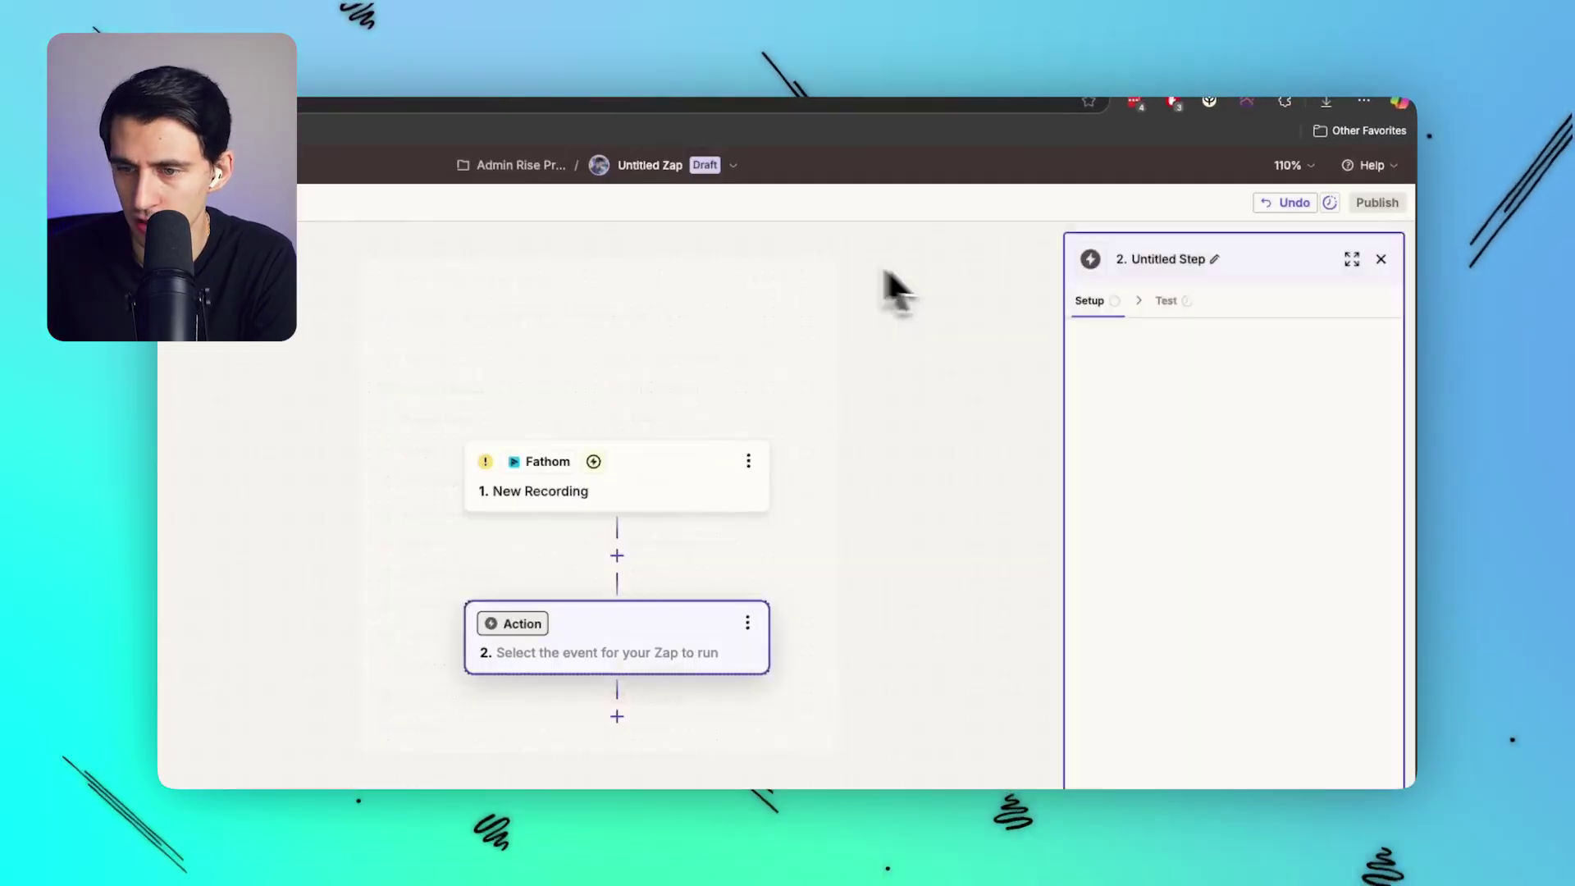
- Set the trigger to fire on My Meetings and test it to pull in Recording A
left_click(738, 443)
left_click(956, 345)
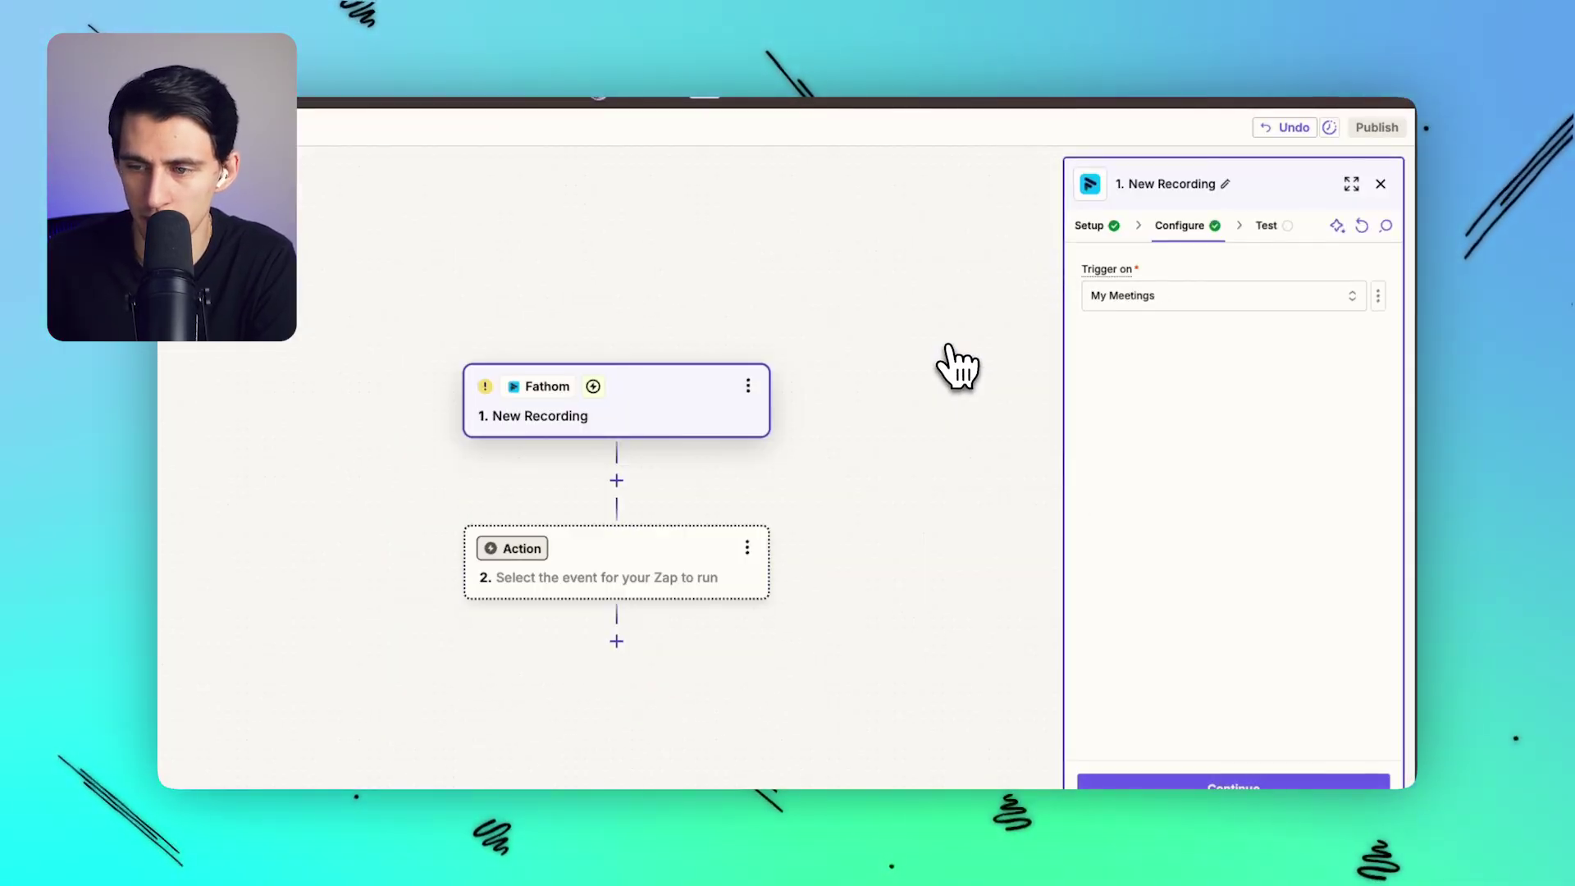
left_click(1234, 783)
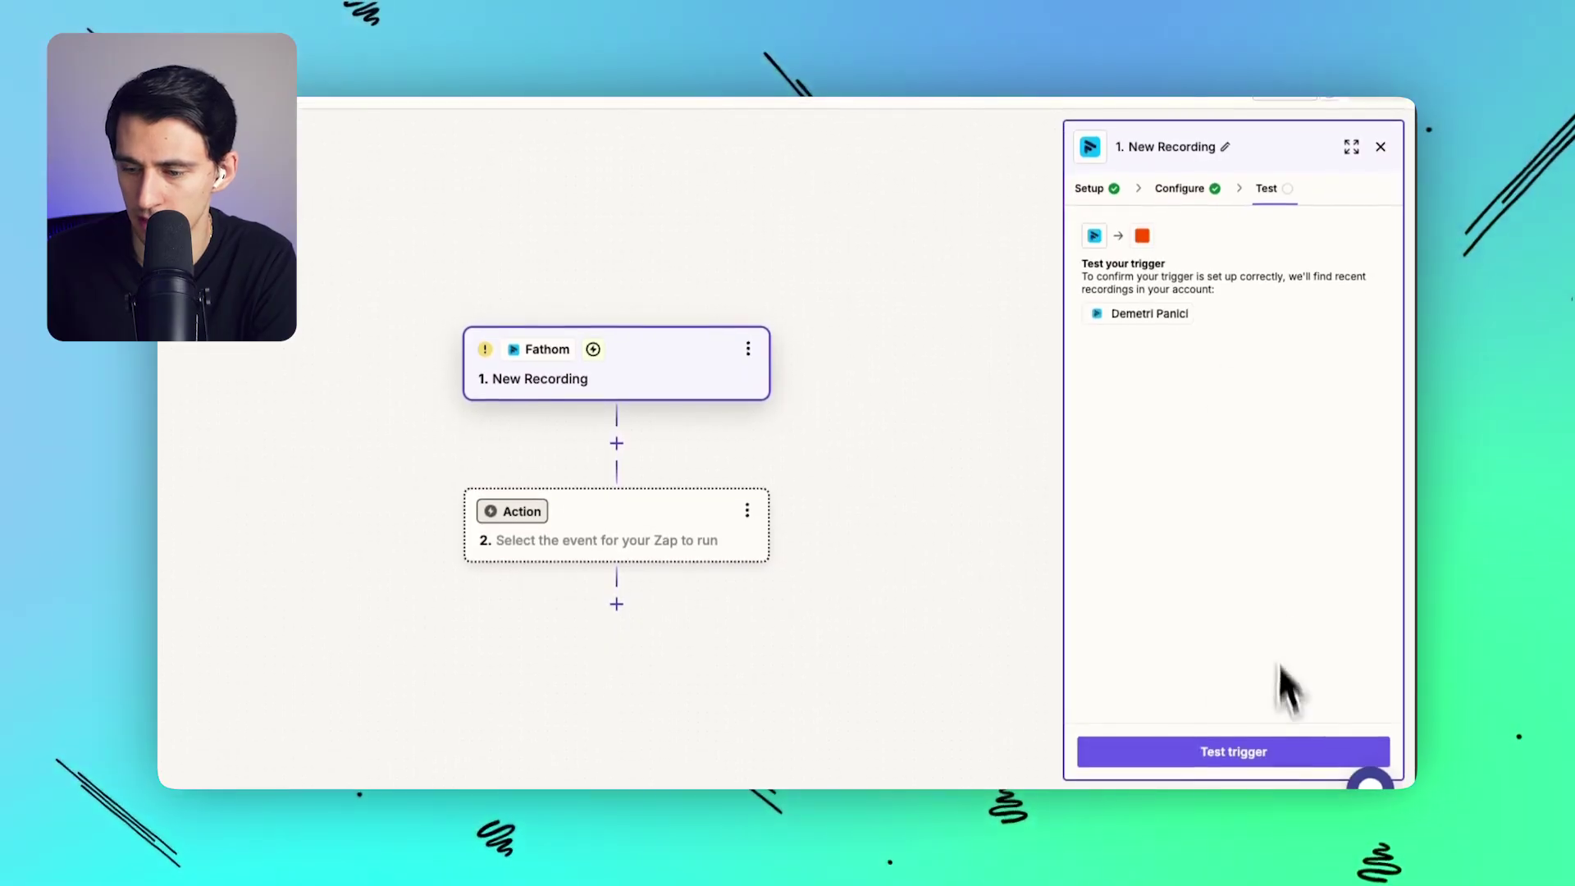
left_click(1280, 744)
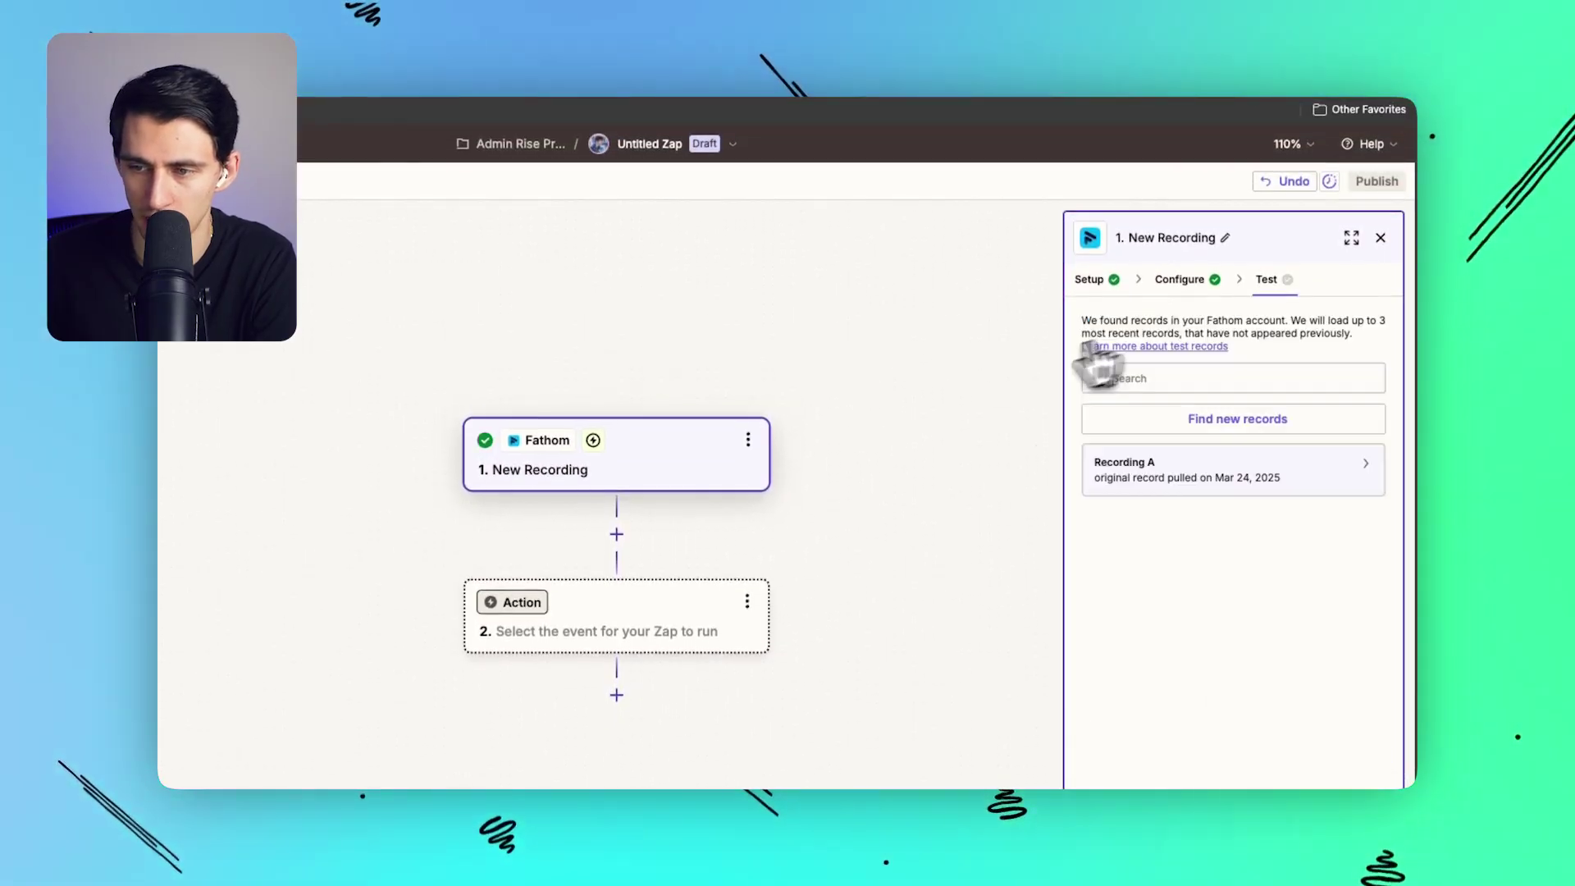
mouse_move(1206, 456)
scroll(928, 422, "down", 1)
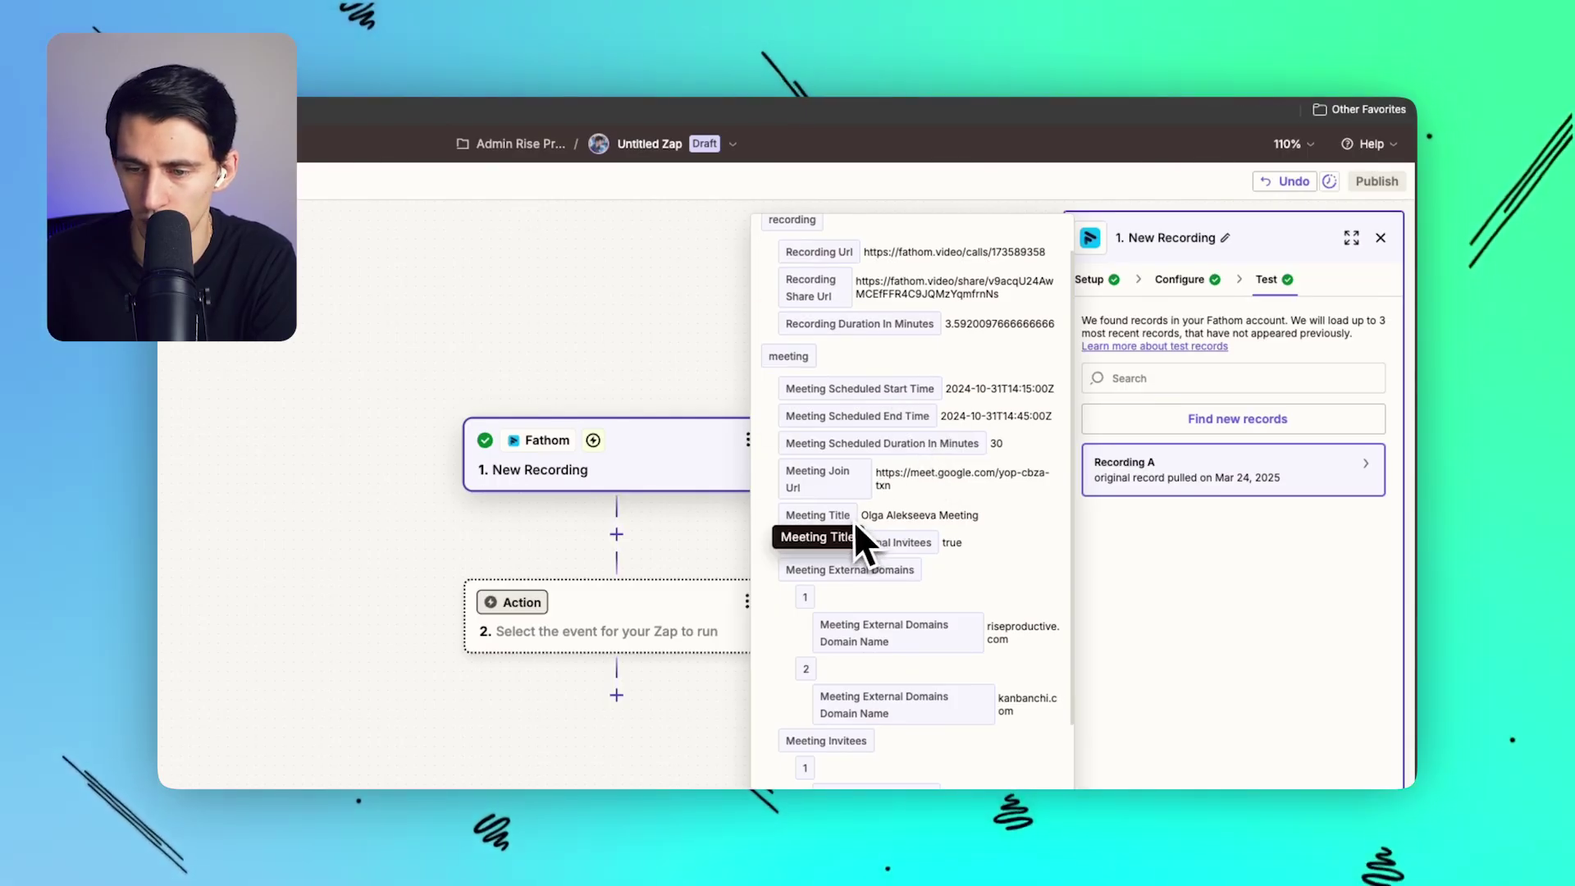
left_click(639, 631)
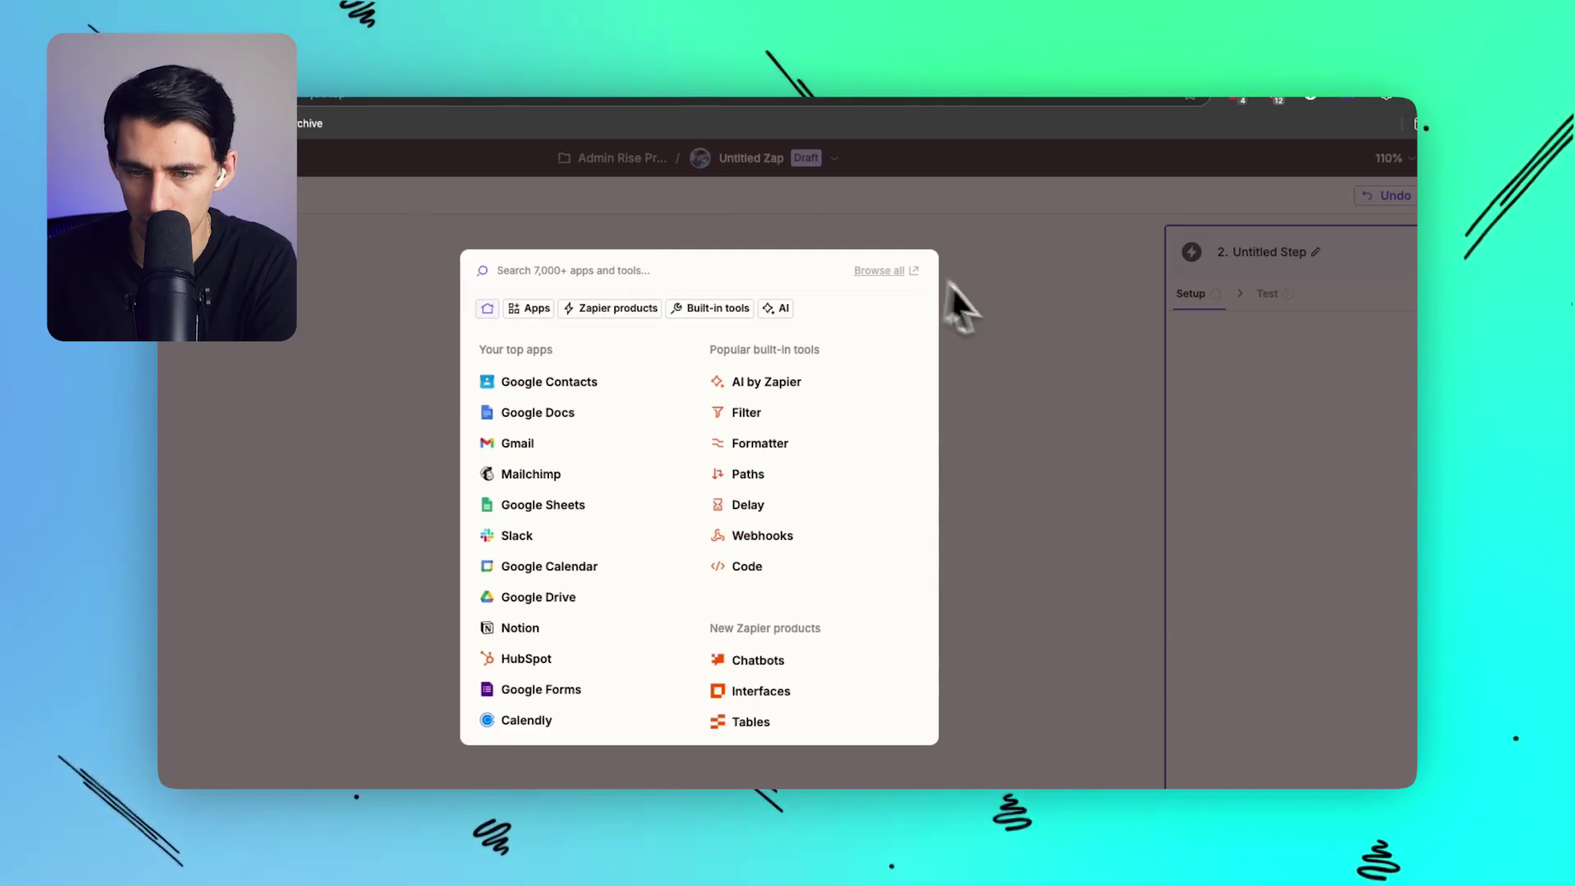
- Make step 2 Notion's Find Database Item action with a connected Notion account
type("notion")
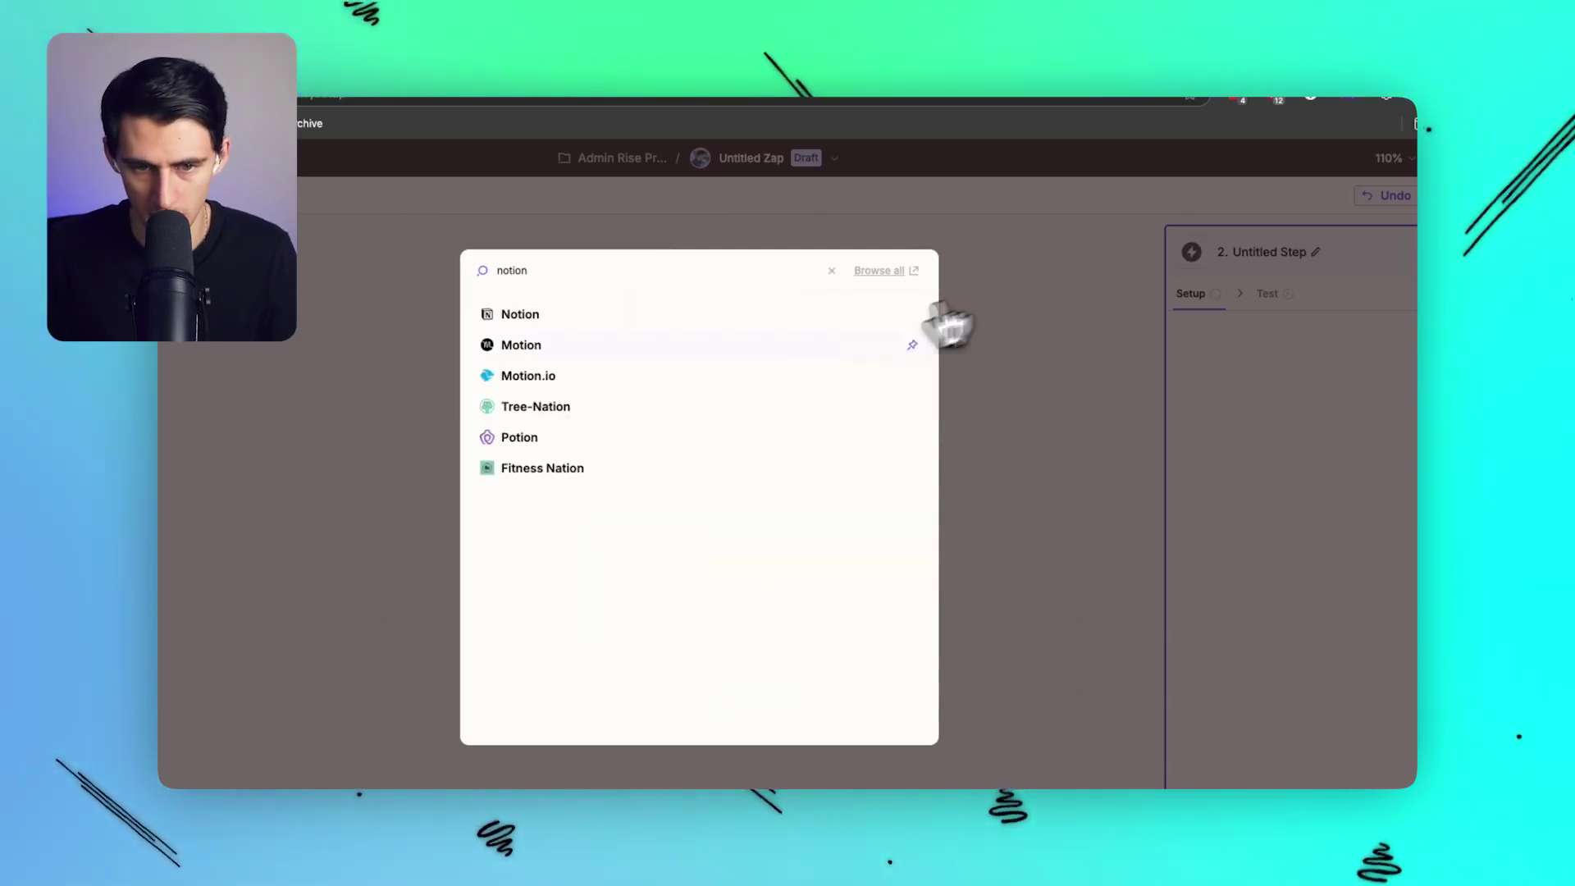
left_click(914, 340)
left_click(1231, 434)
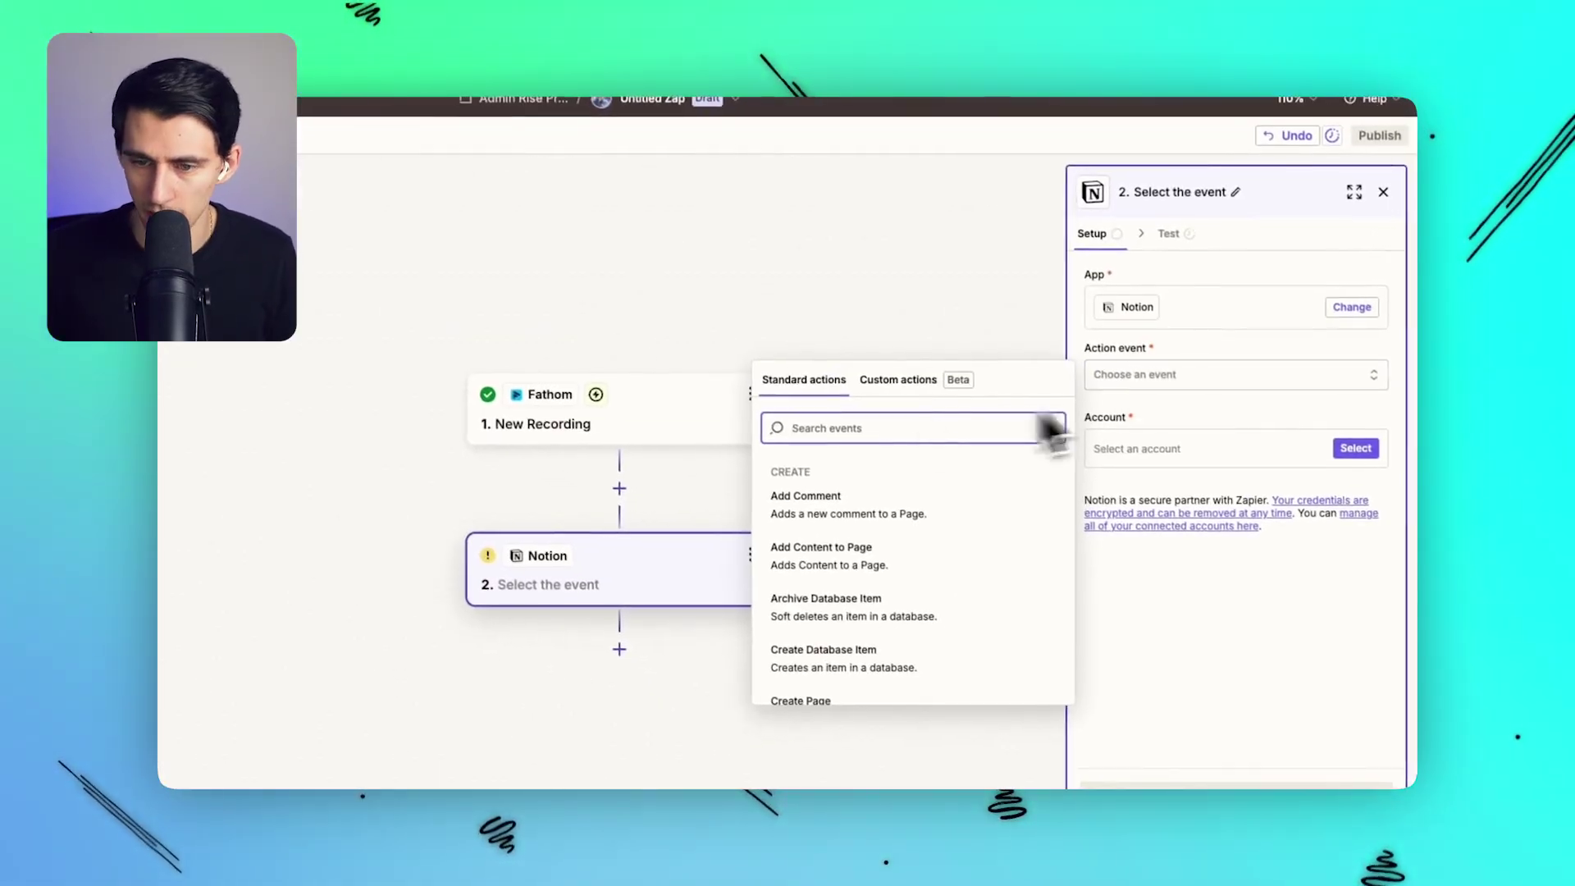
type("data")
left_click(857, 525)
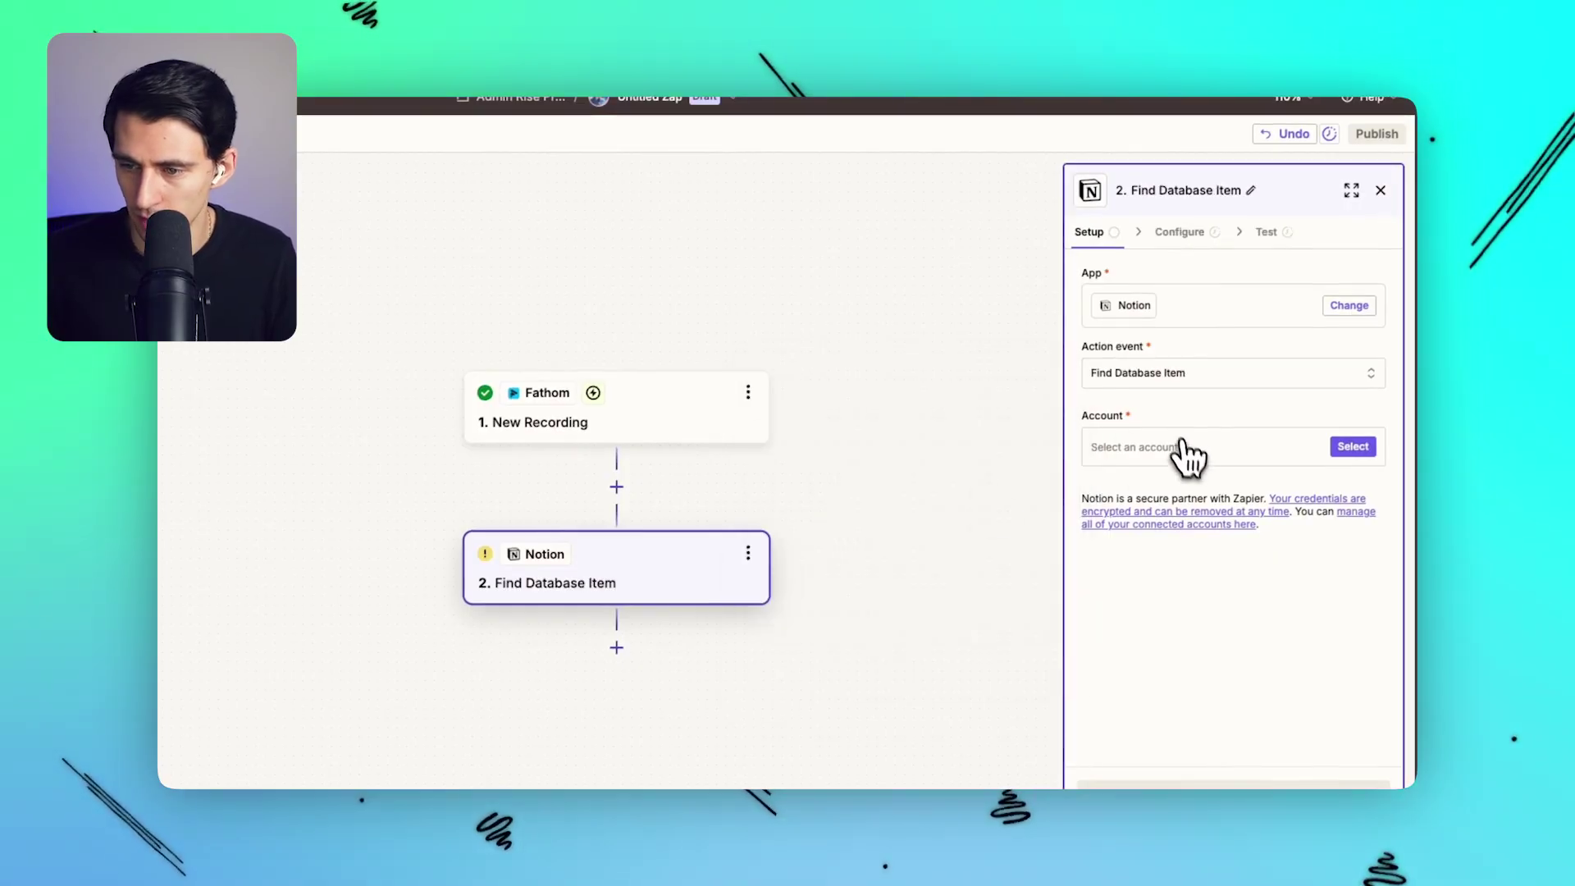
left_click(1186, 452)
left_click(938, 526)
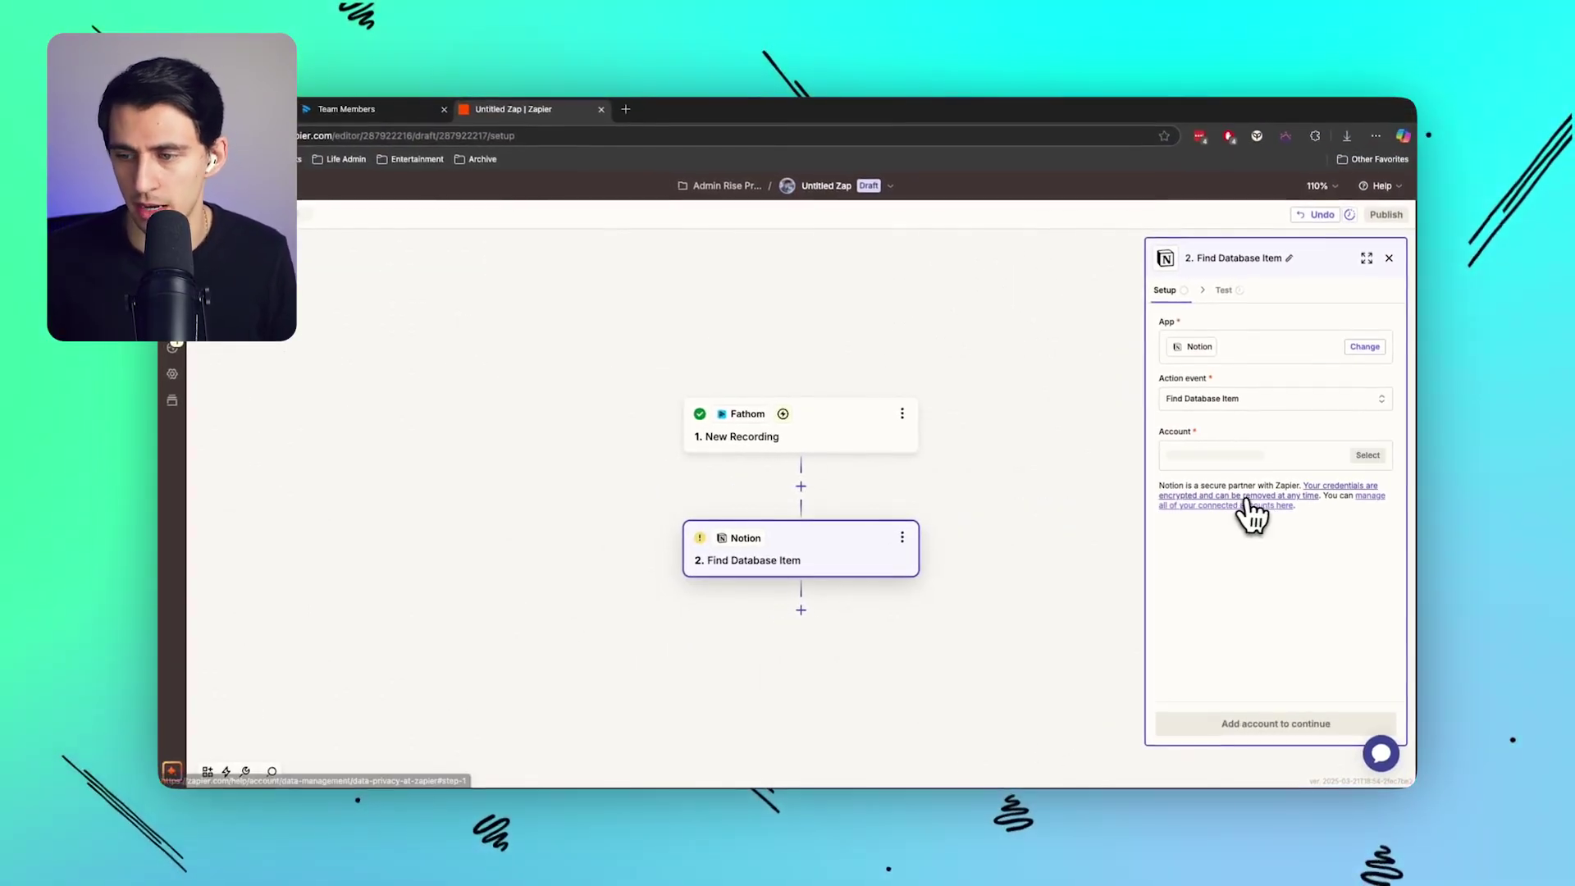
left_click(1275, 724)
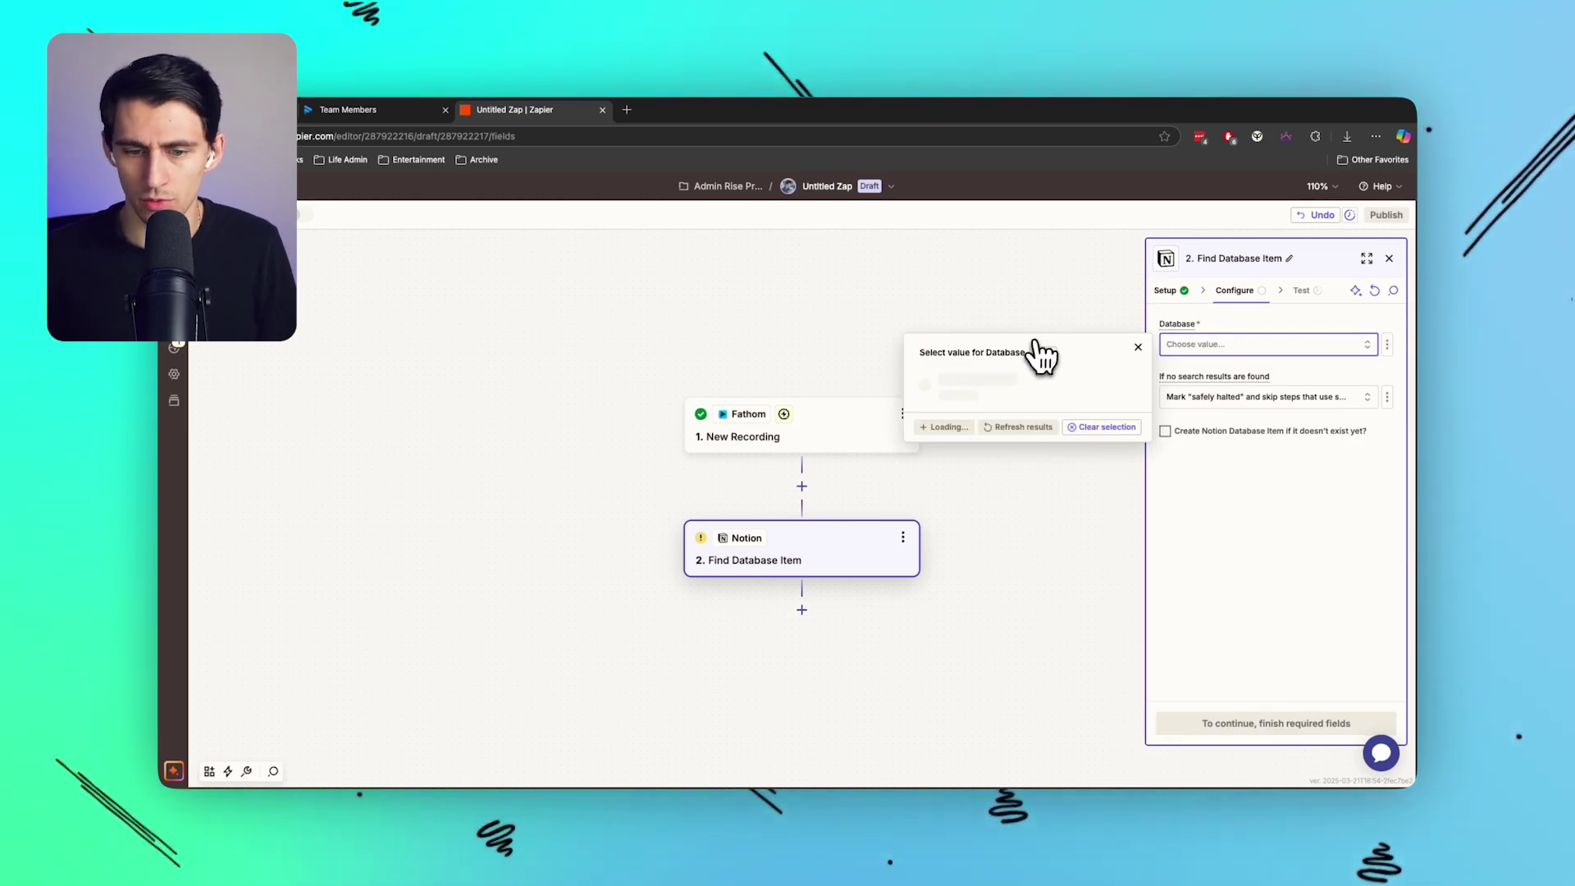
- Choose the Meetings database and map the Name search field to Fathom's Meeting Title
type("meeti")
left_click(1006, 447)
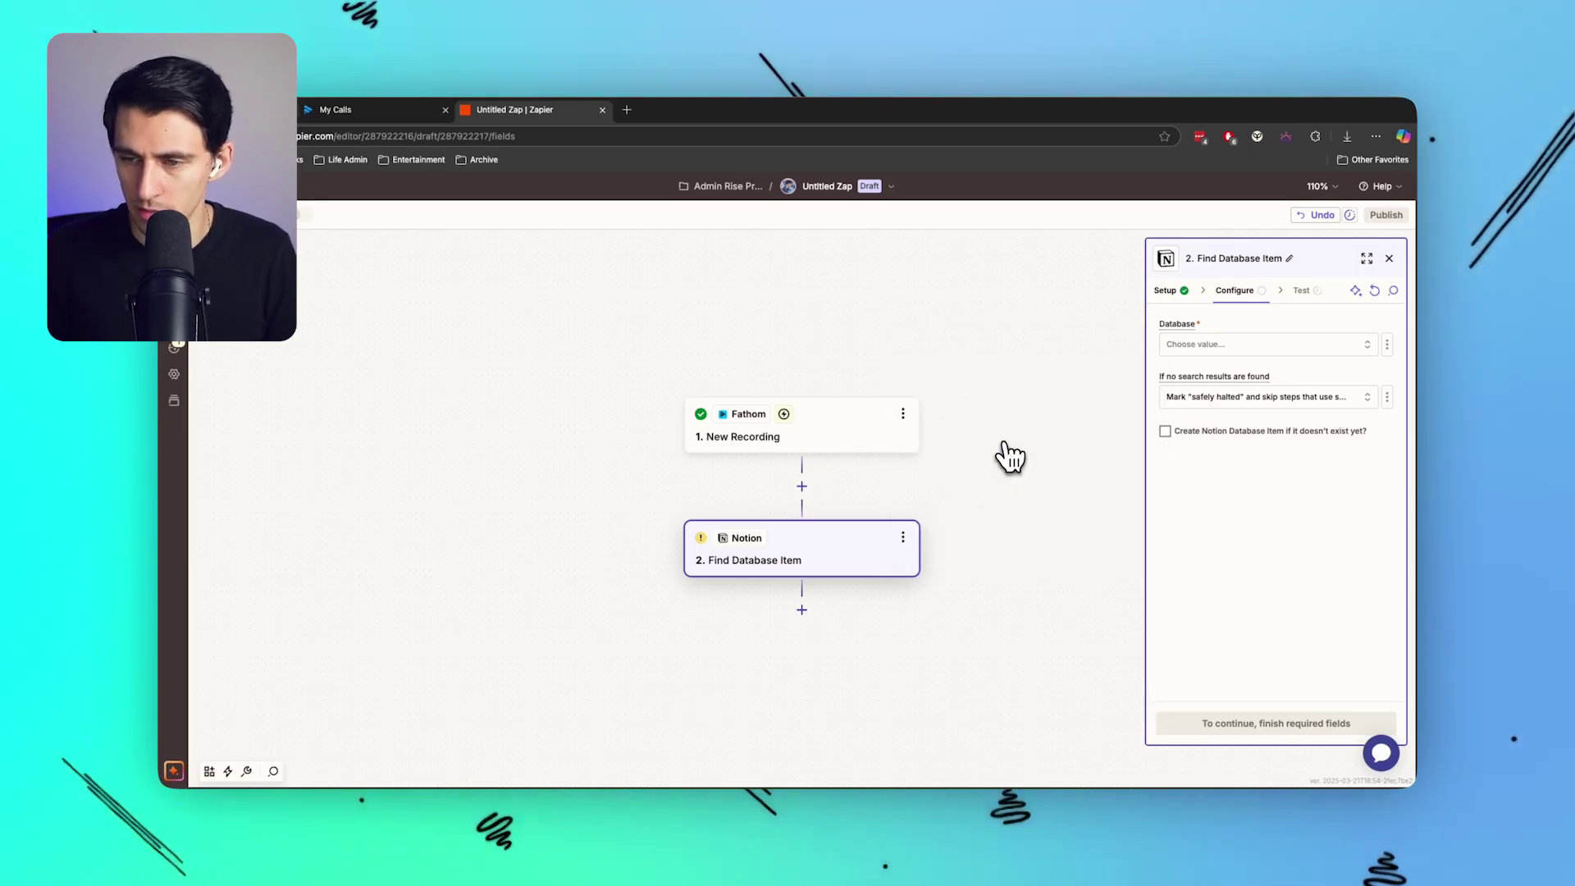
left_click(1235, 476)
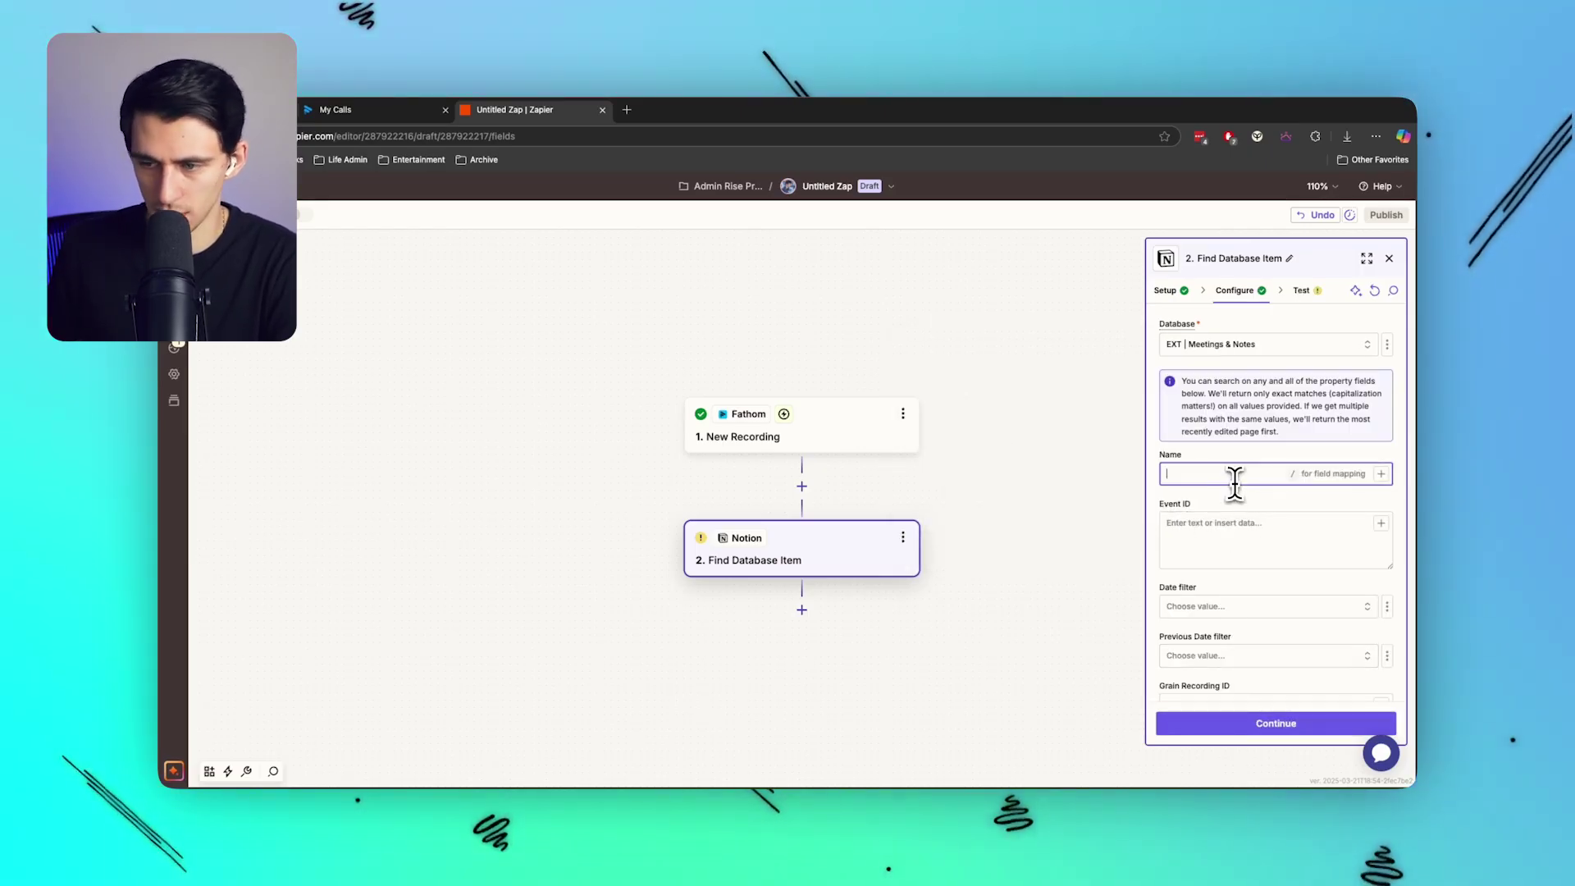
left_click(1380, 473)
left_click(1012, 449)
type("olga")
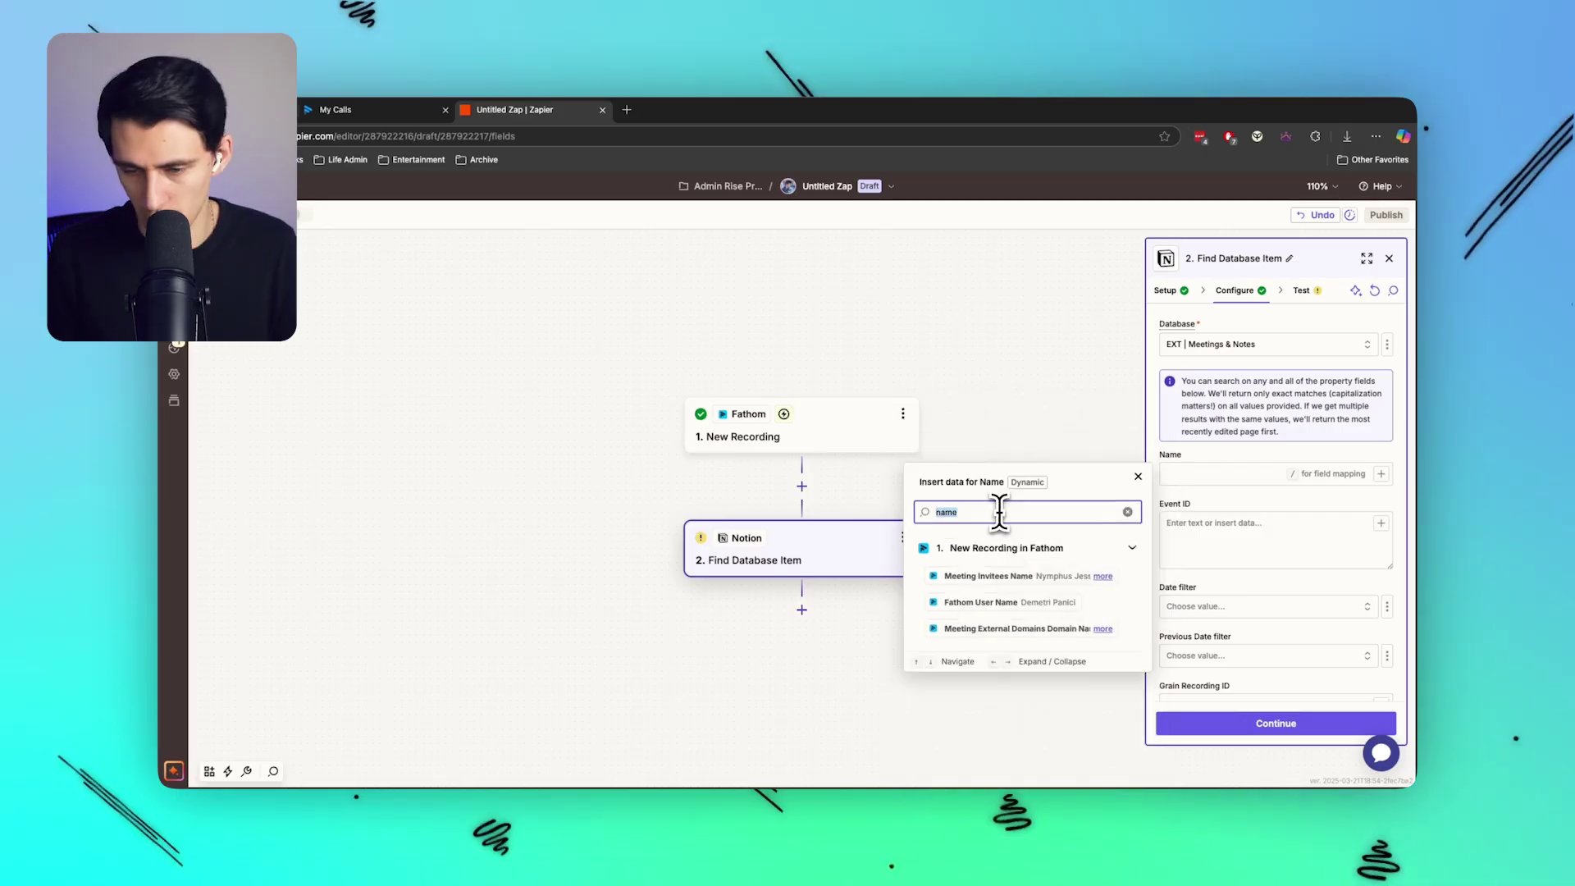
left_click(1017, 627)
- Set the Date filter to on_or_after the Fathom meeting's start time
scroll(1255, 516, "down", 1)
left_click(1250, 580)
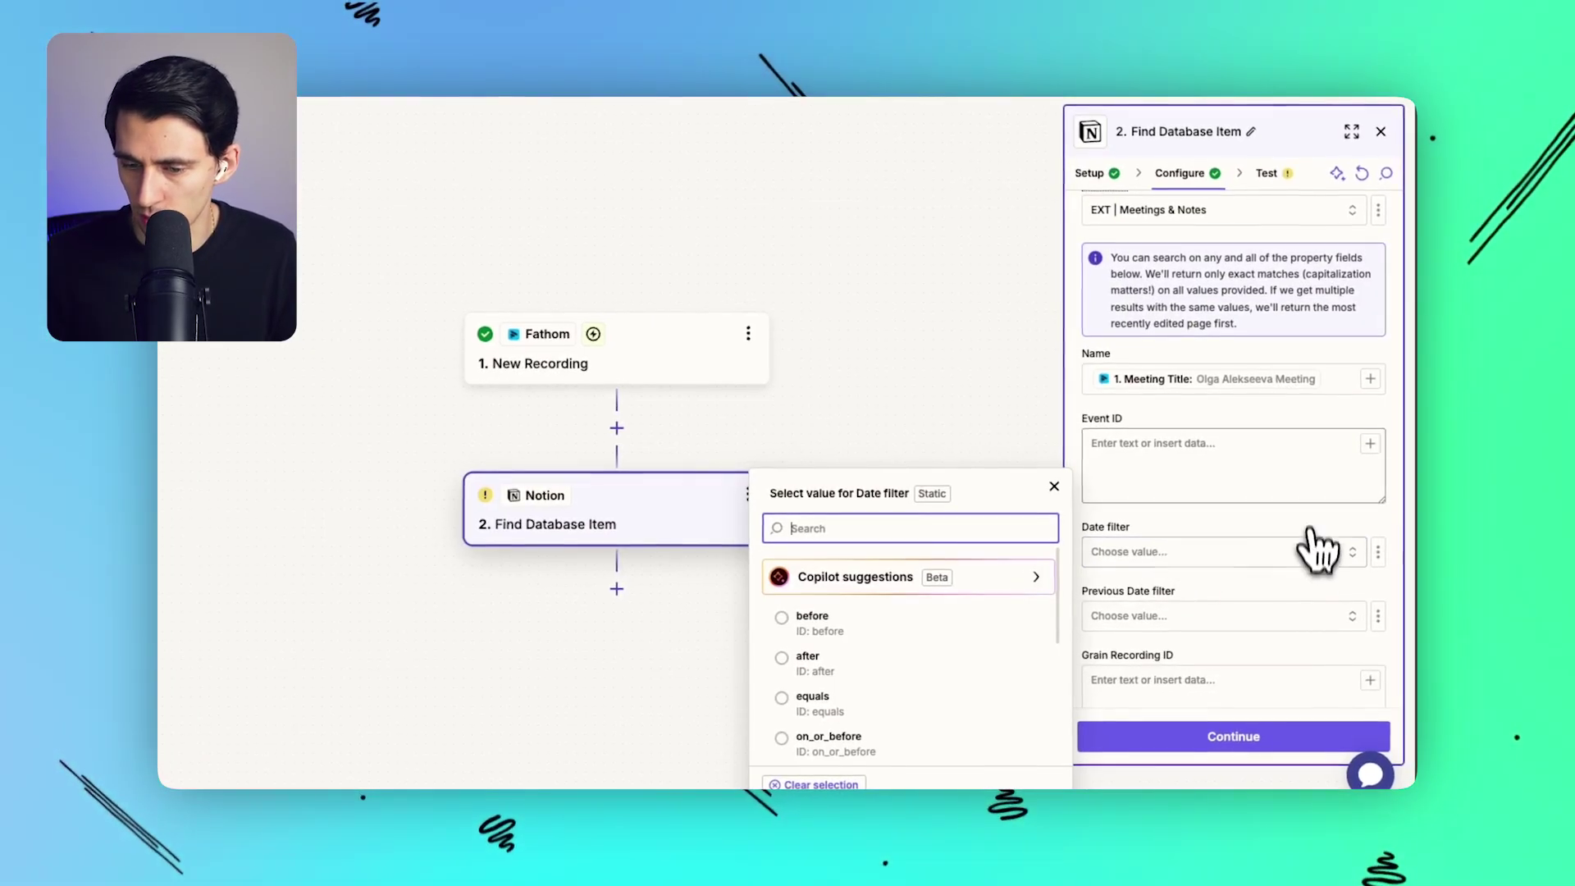
left_click(984, 702)
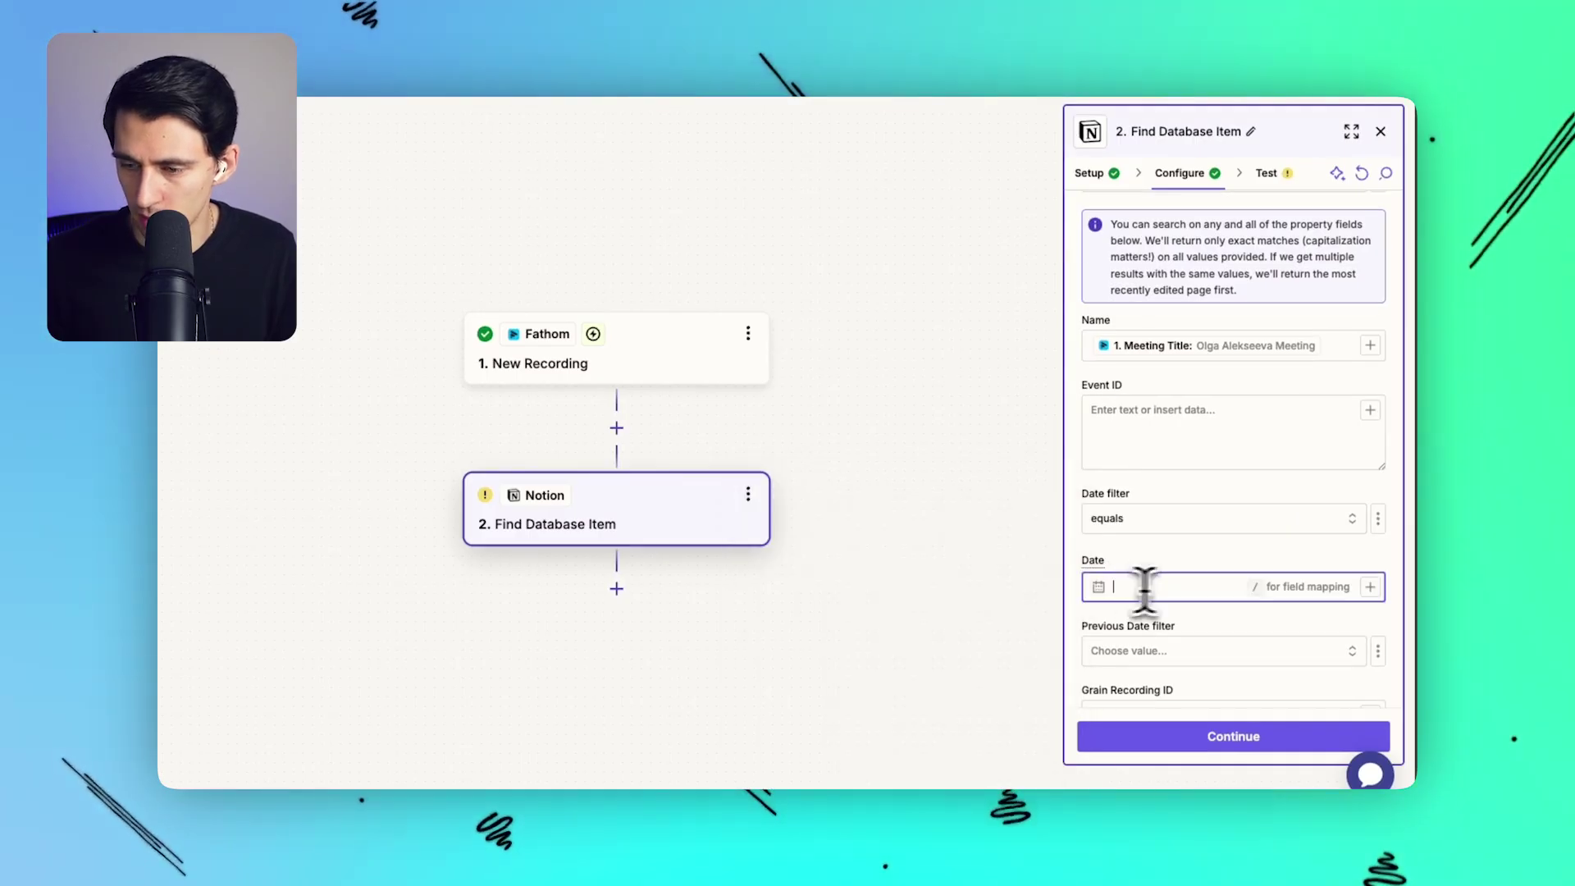
left_click(1369, 586)
left_click(907, 382)
type("start")
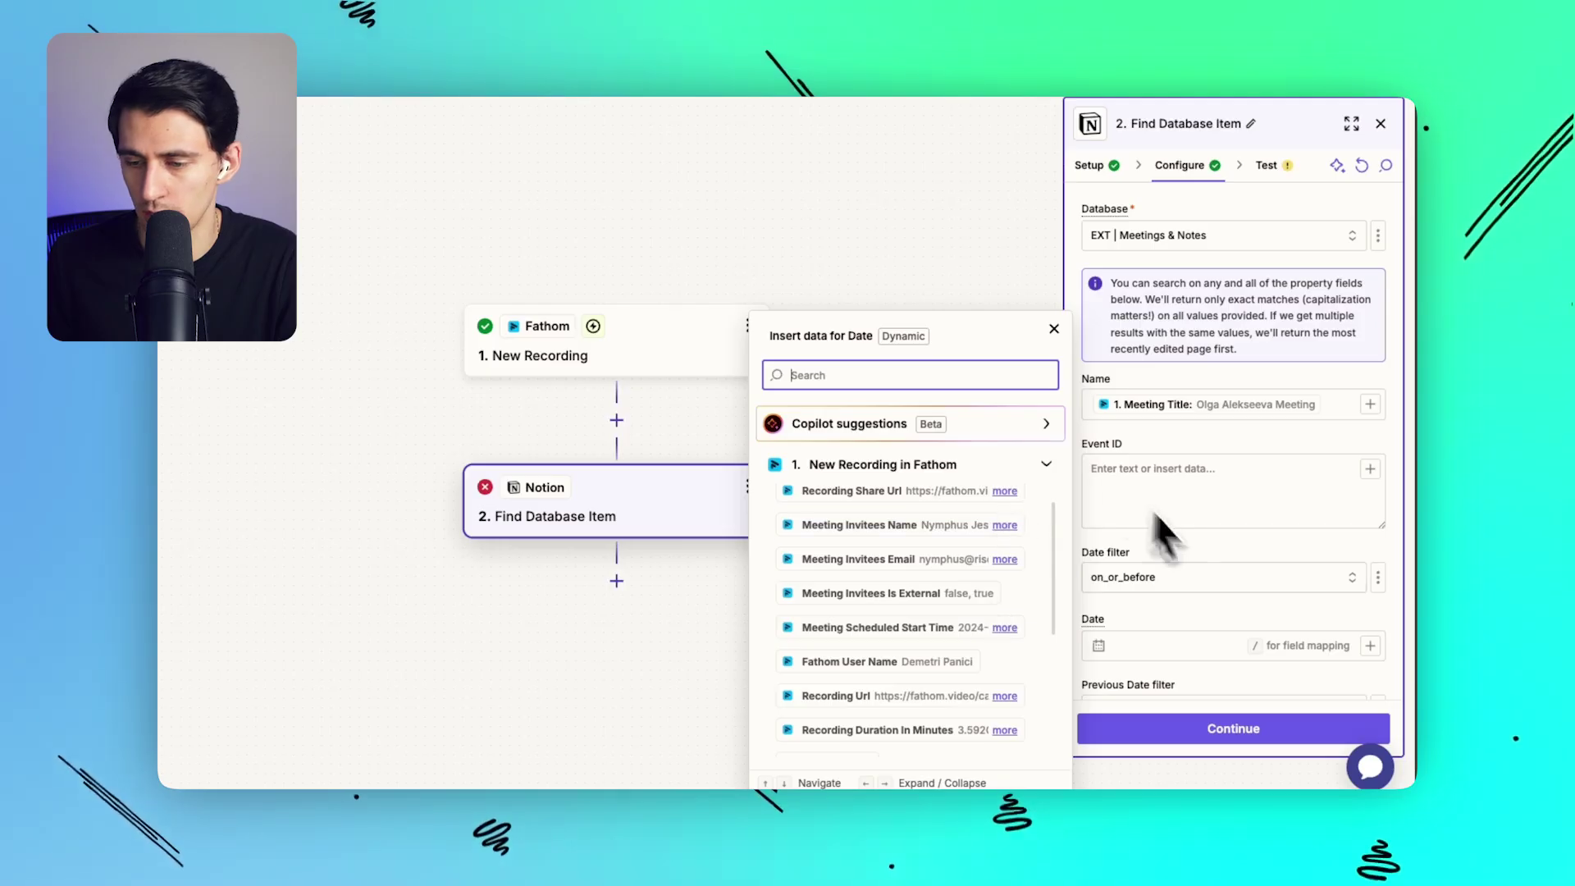
left_click(1194, 578)
type("a")
left_click(826, 661)
left_click(1220, 640)
left_click(1304, 656)
type("meeting sc")
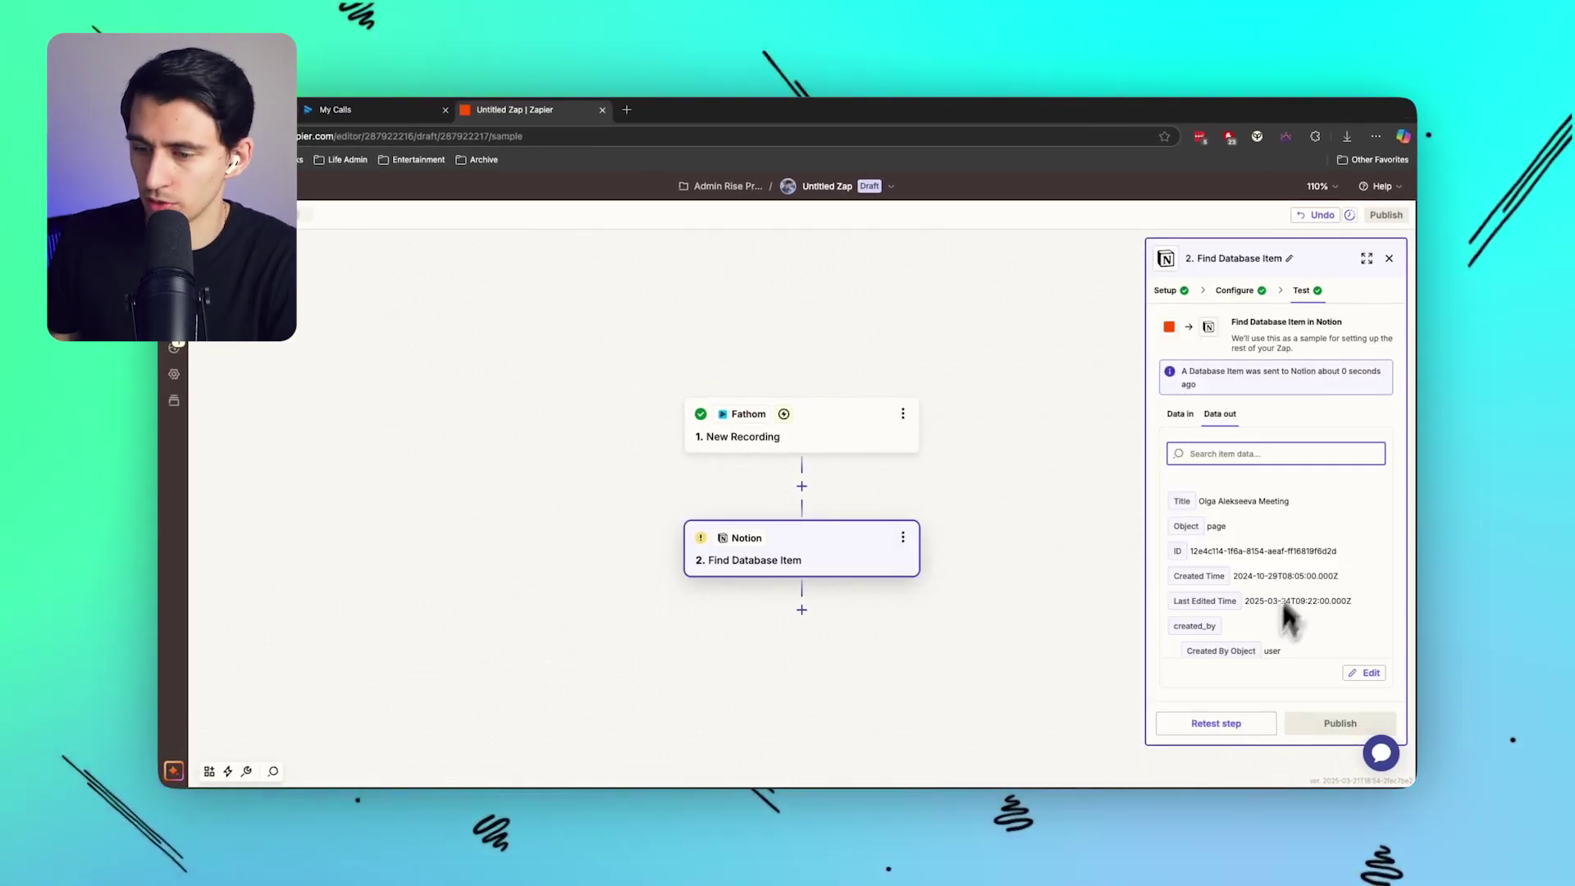
- Search the Notion step's test output for 'url' to reach the matched page's Url field
scroll(1304, 566, "down", 3)
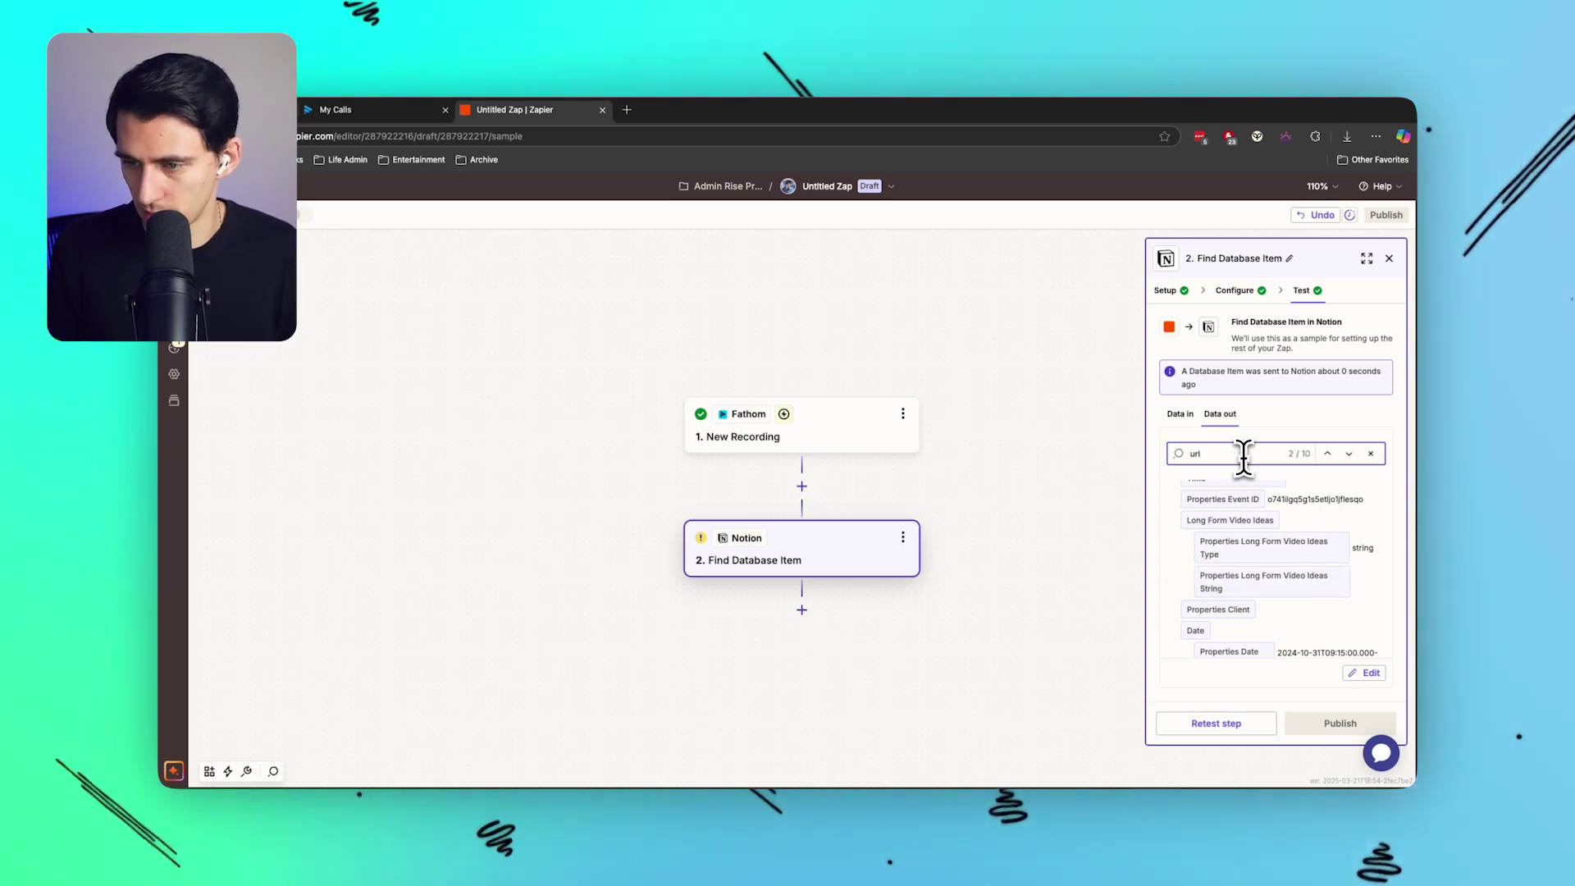
key("Return")
key("Return")
key("Return")
key("Return")
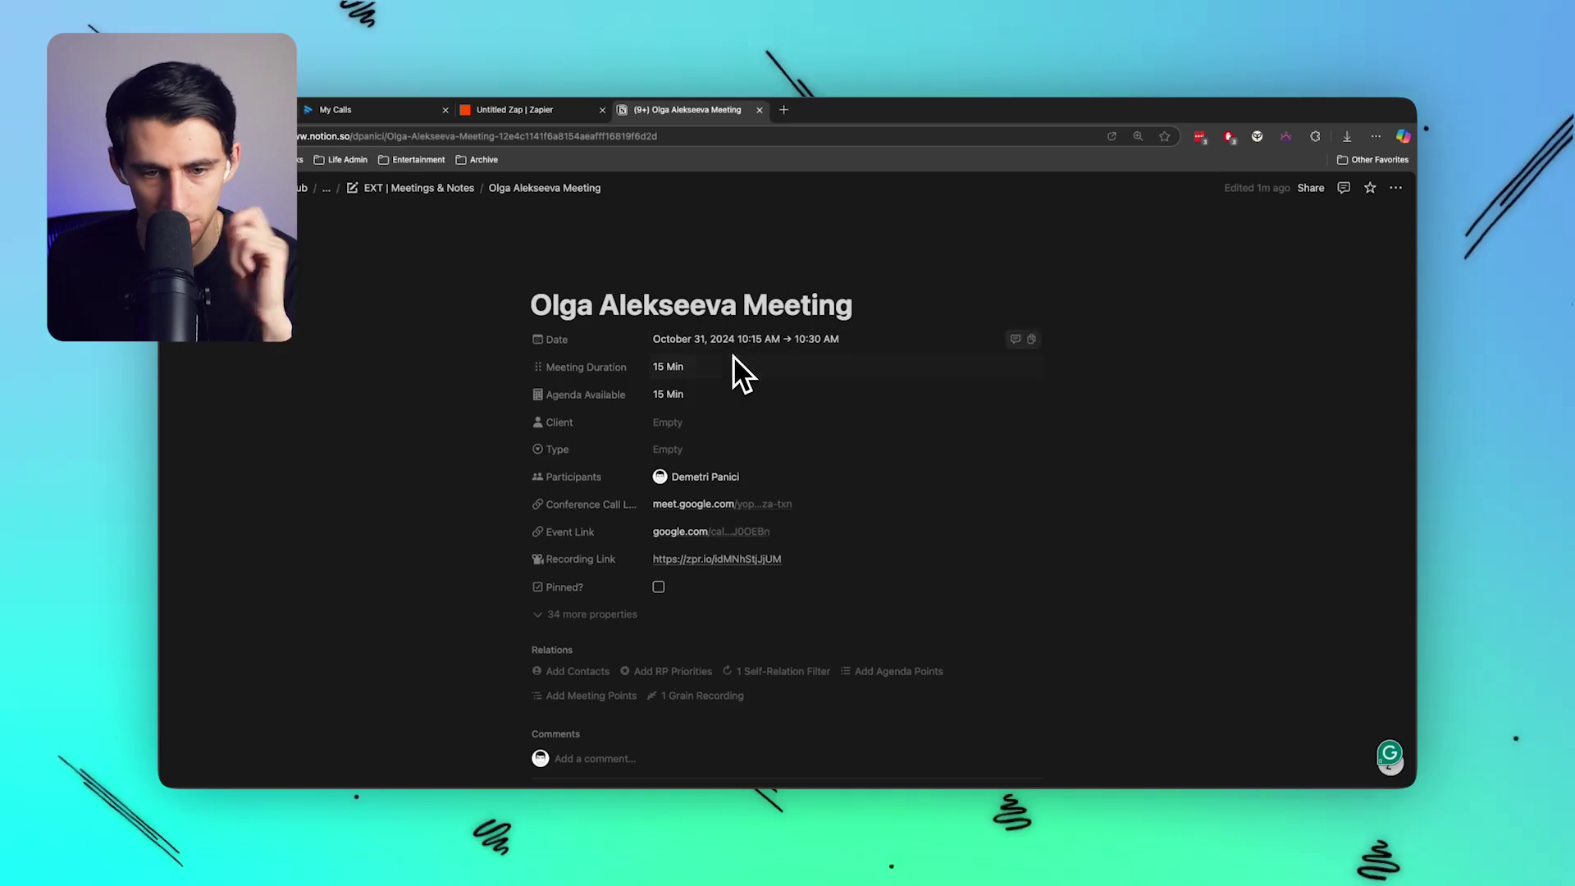
- Add a third step using Notion's Update Database Item action
left_click(510, 110)
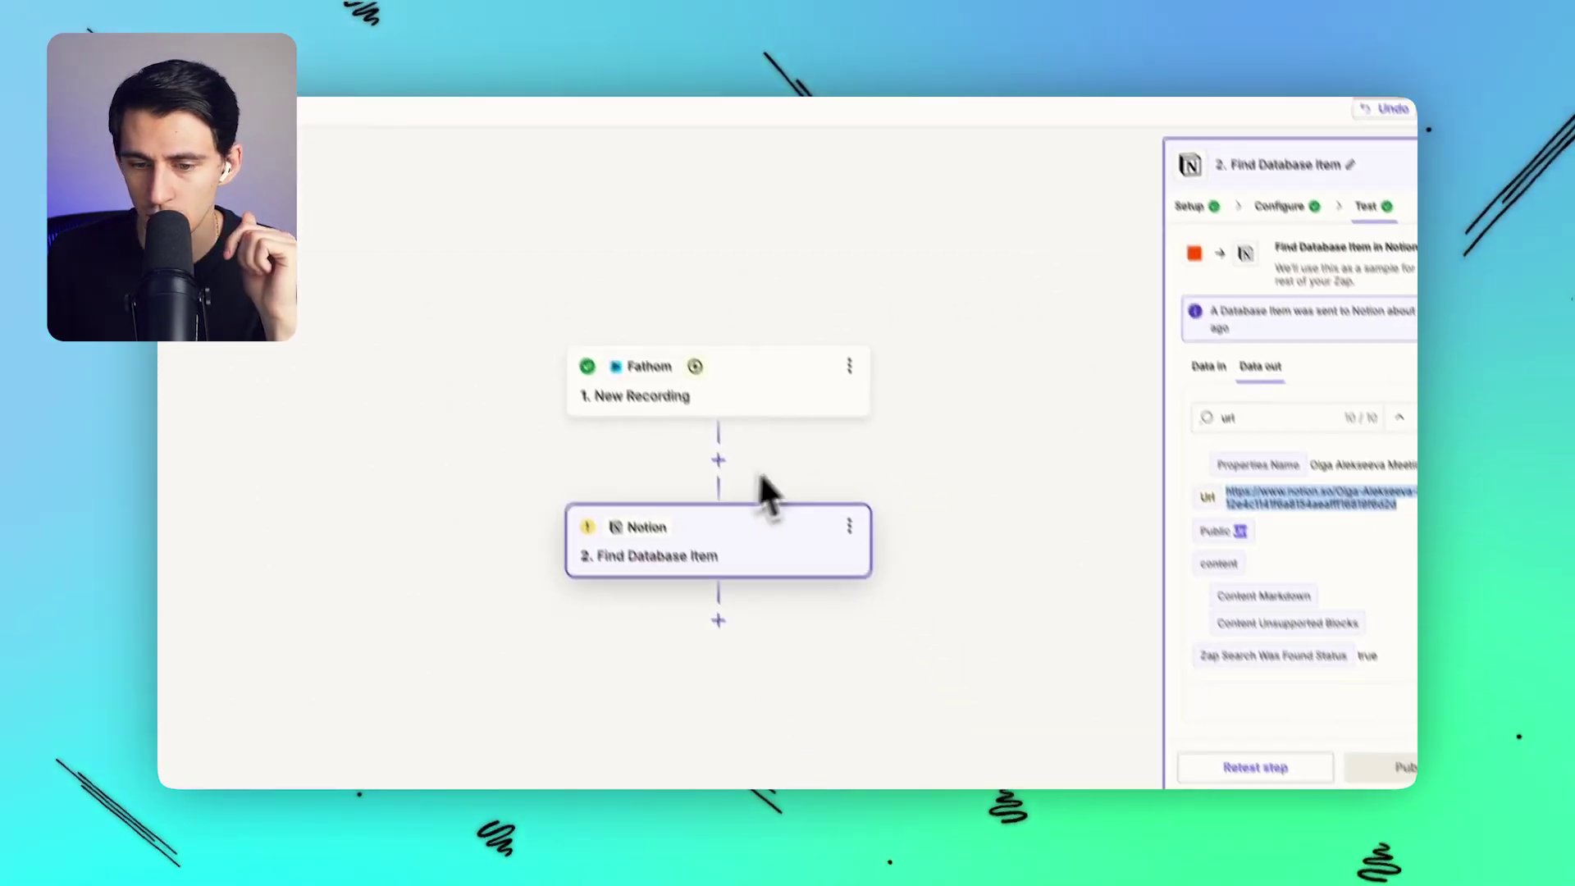
left_click(677, 524)
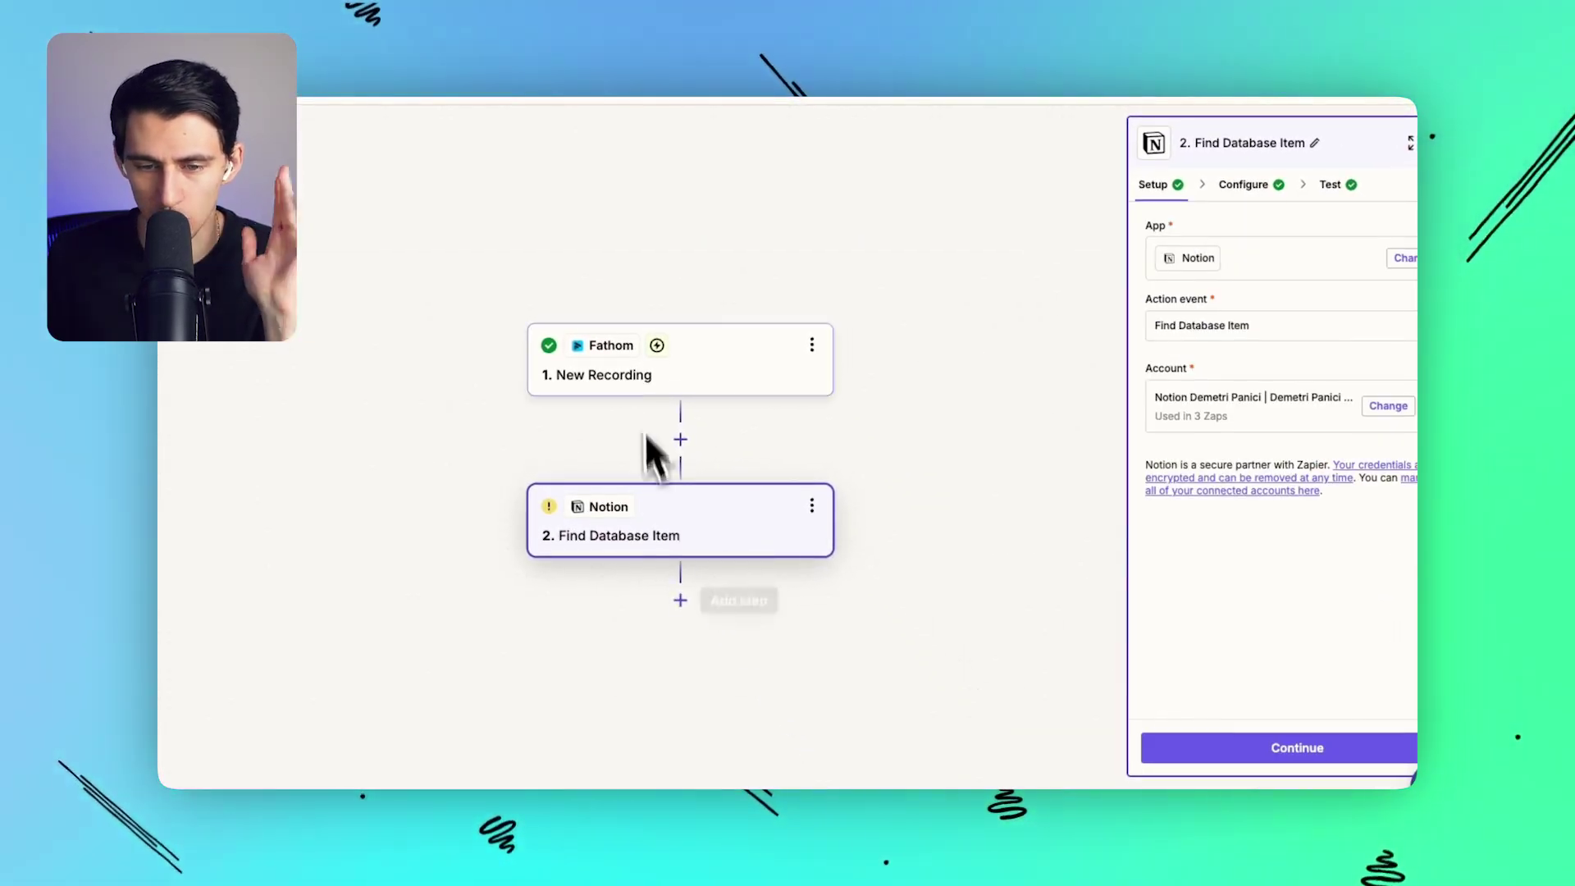
left_click(680, 600)
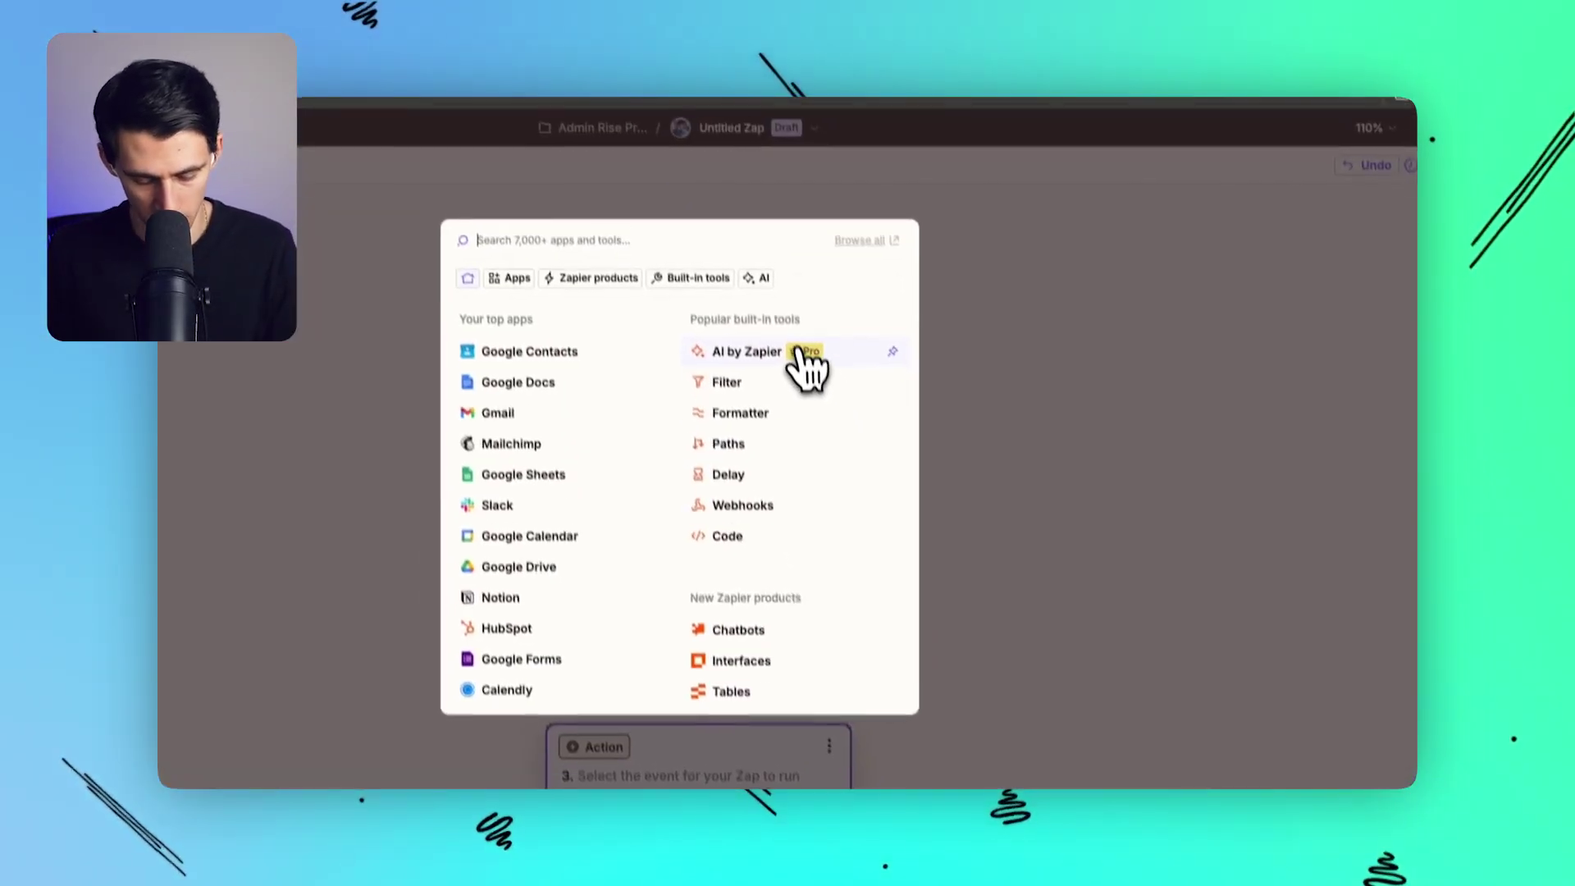
type("update")
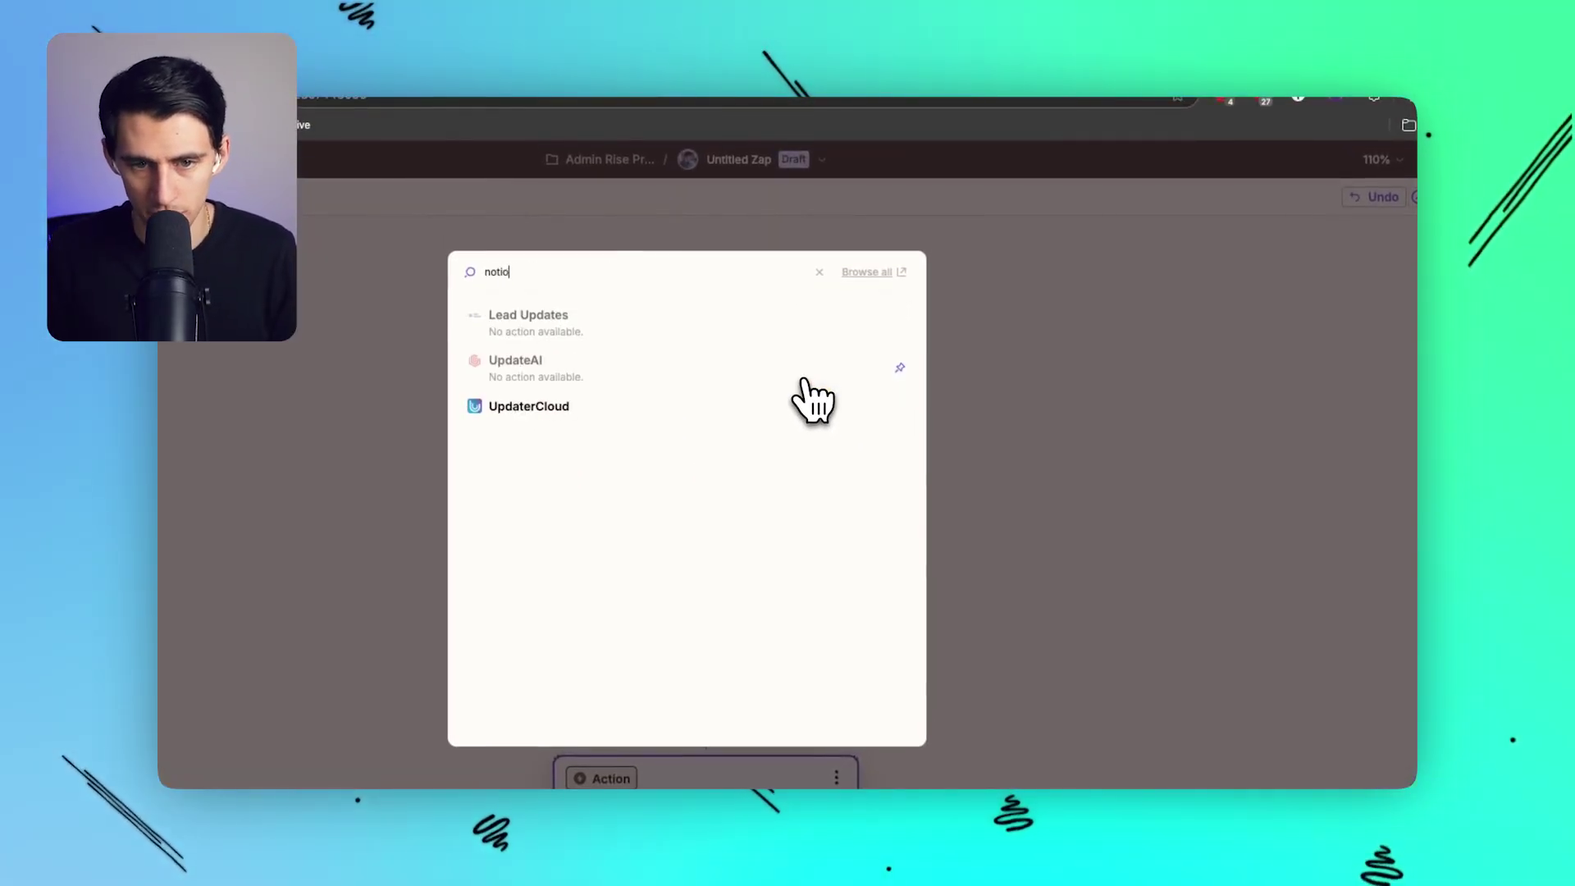
left_click(720, 312)
left_click(1279, 435)
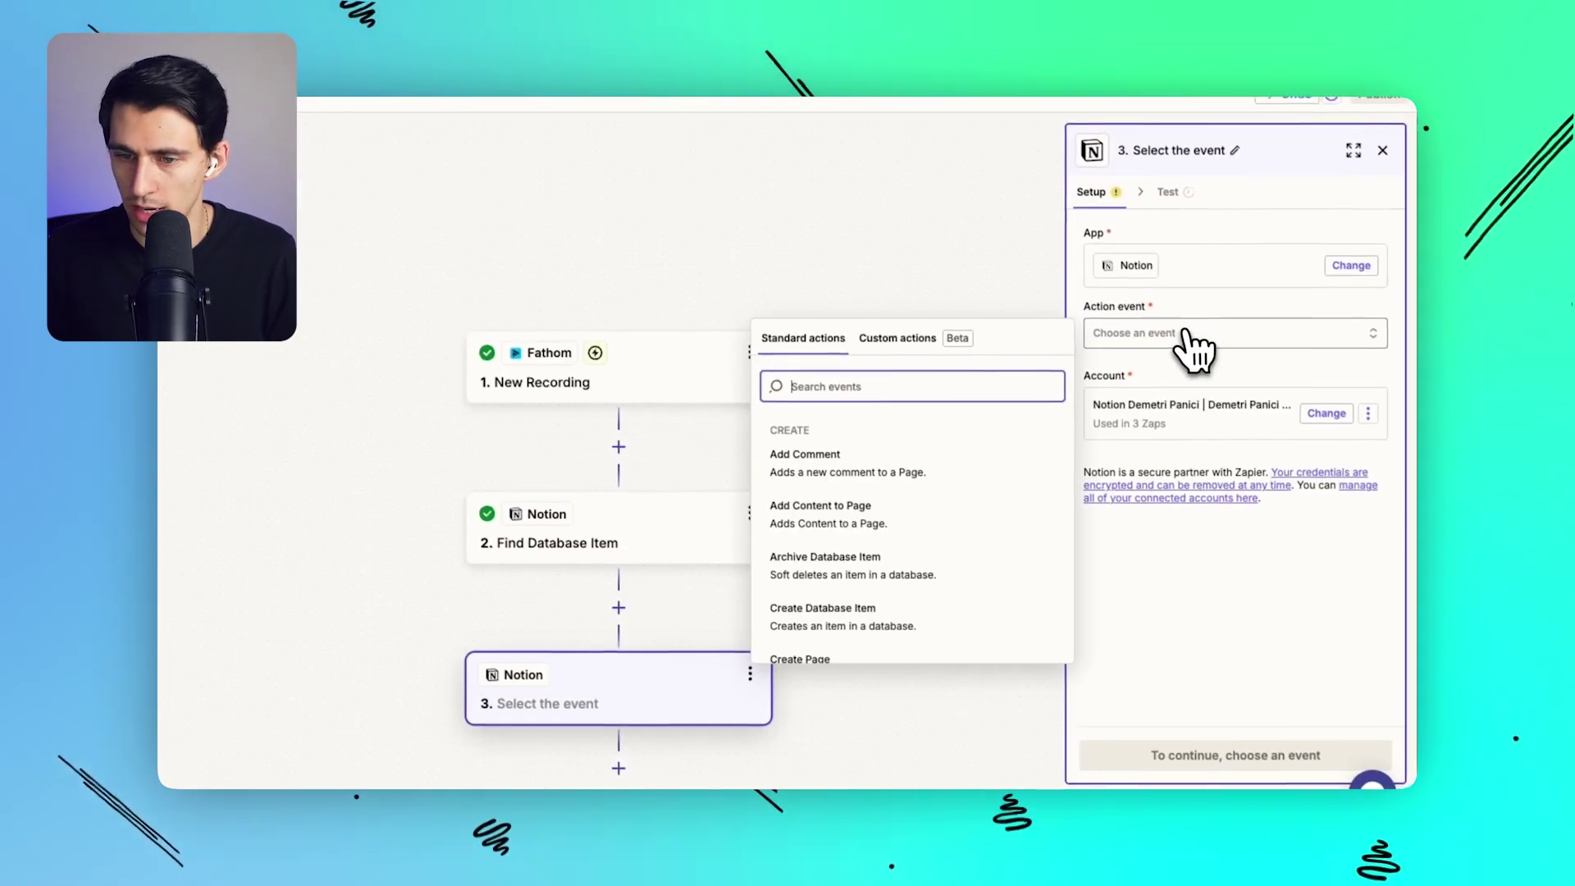
type("update")
left_click(935, 460)
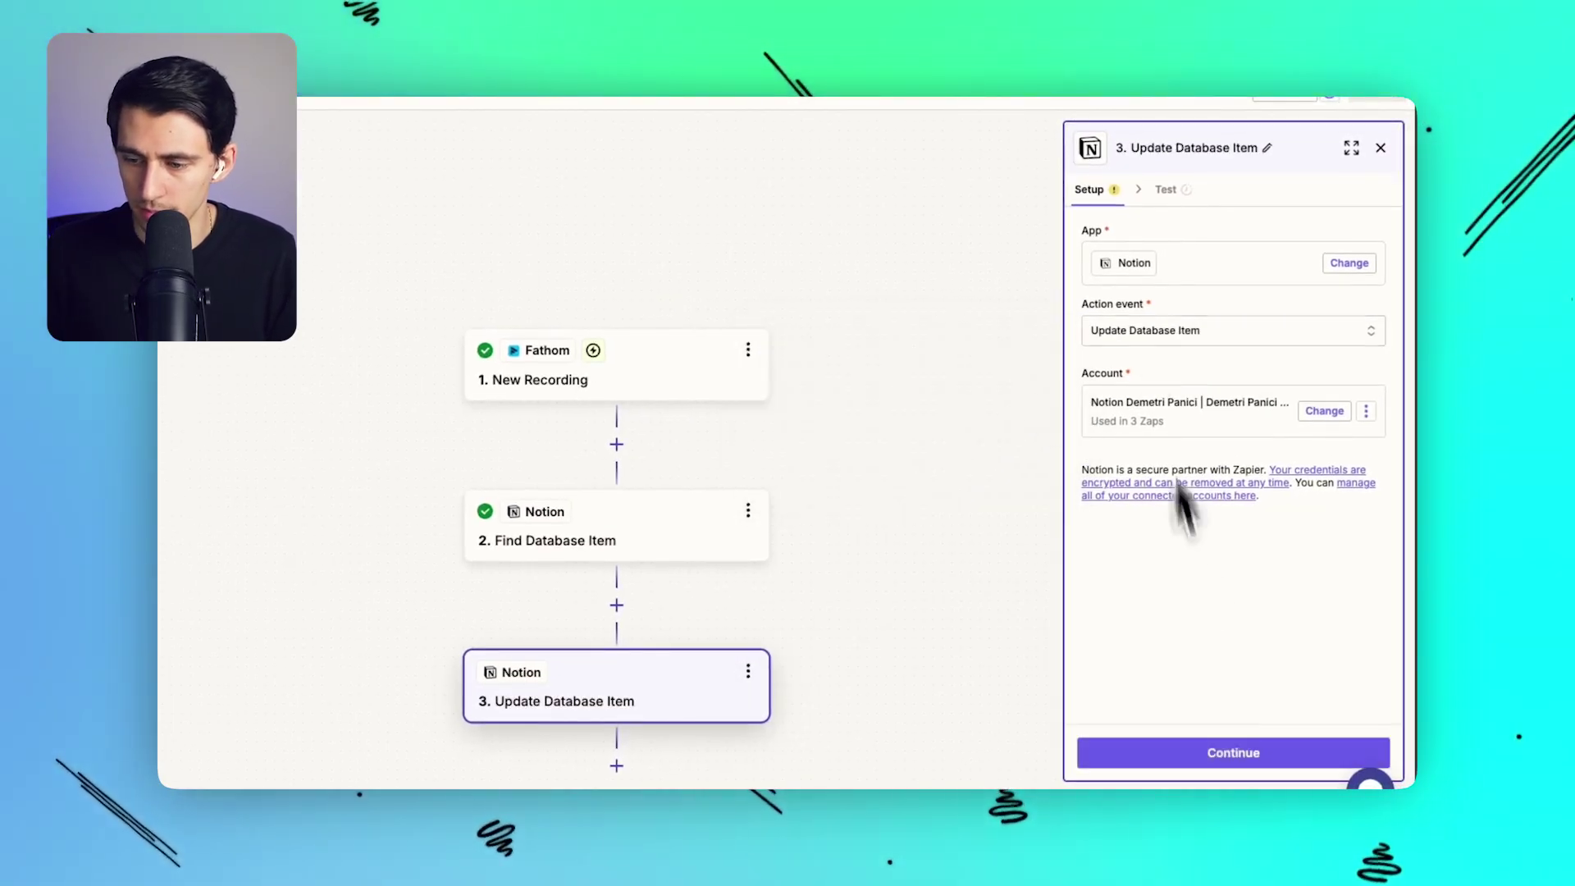
left_click(1233, 752)
- Pick EXT | Meetings & Notes as the database to update
left_click(1164, 305)
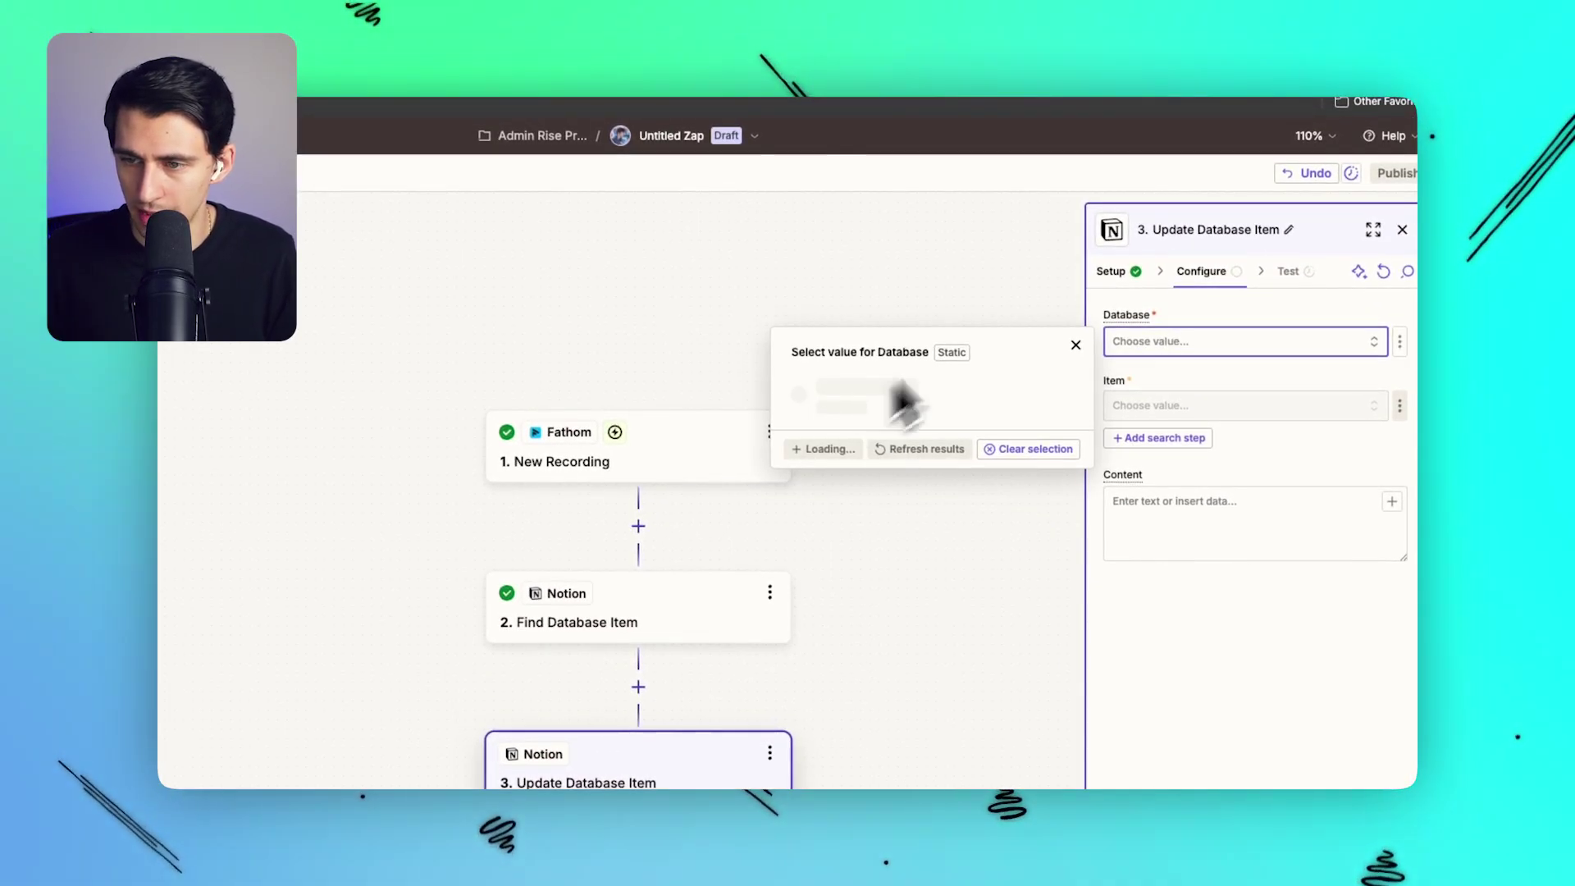
left_click(1186, 339)
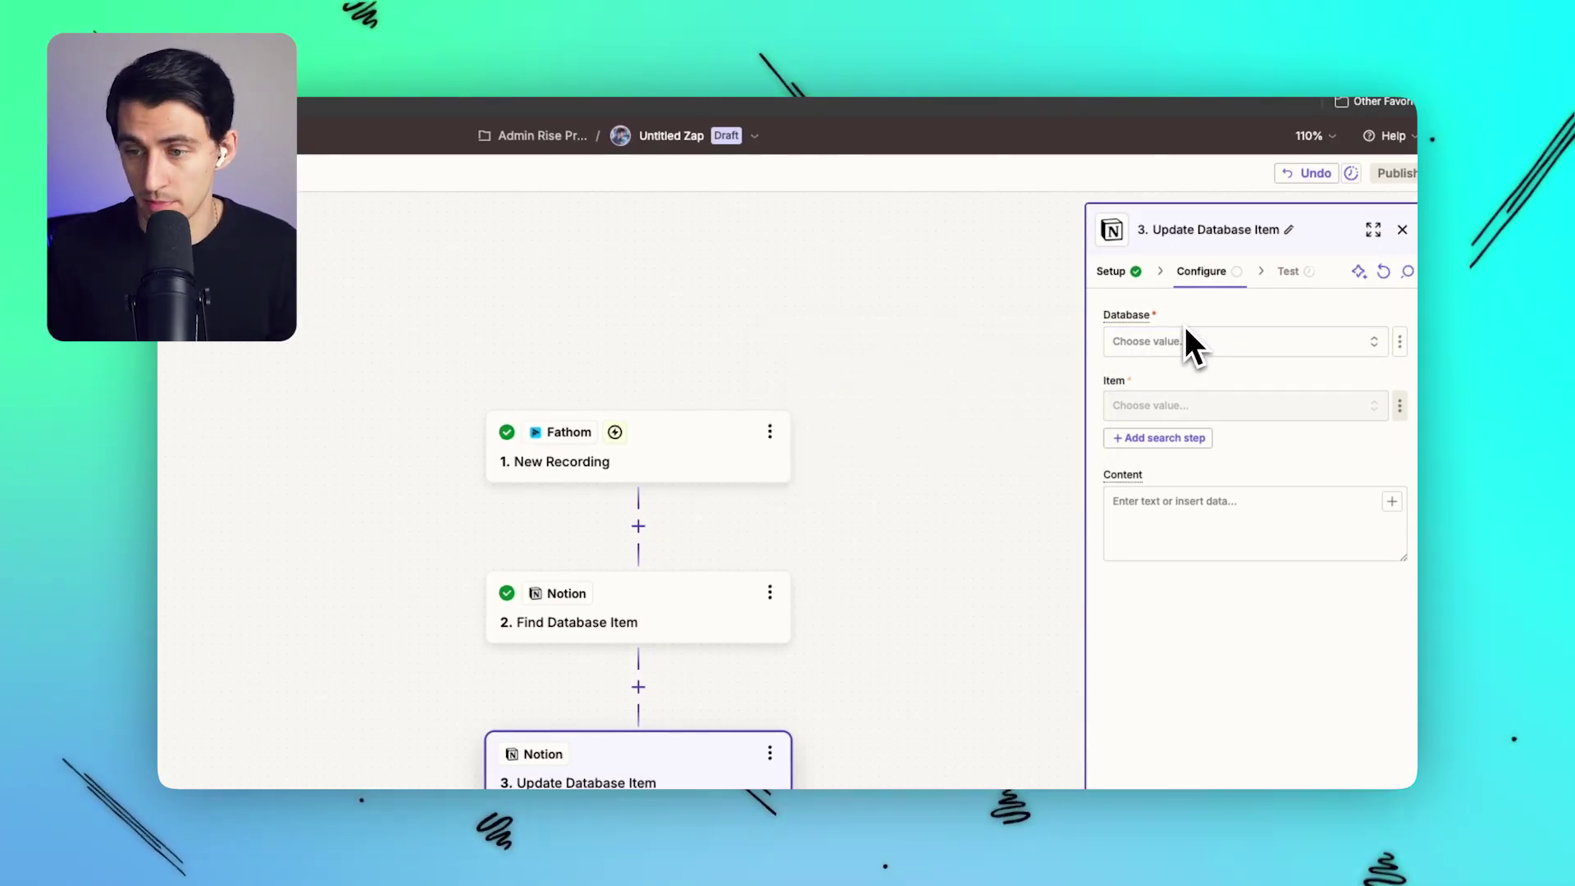
left_click(1197, 346)
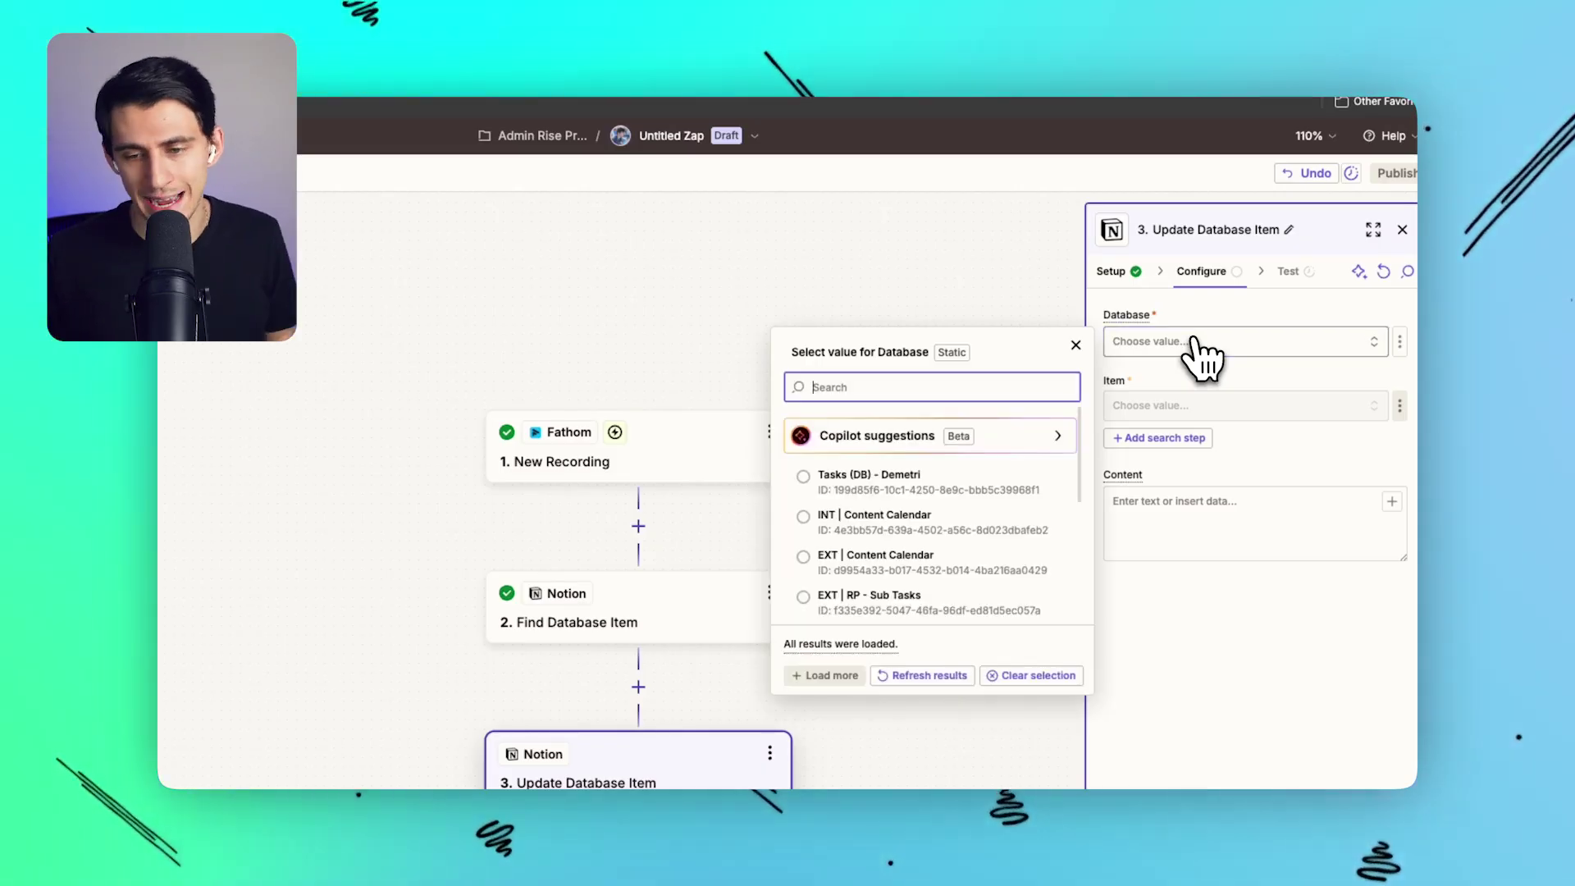
type("meeting")
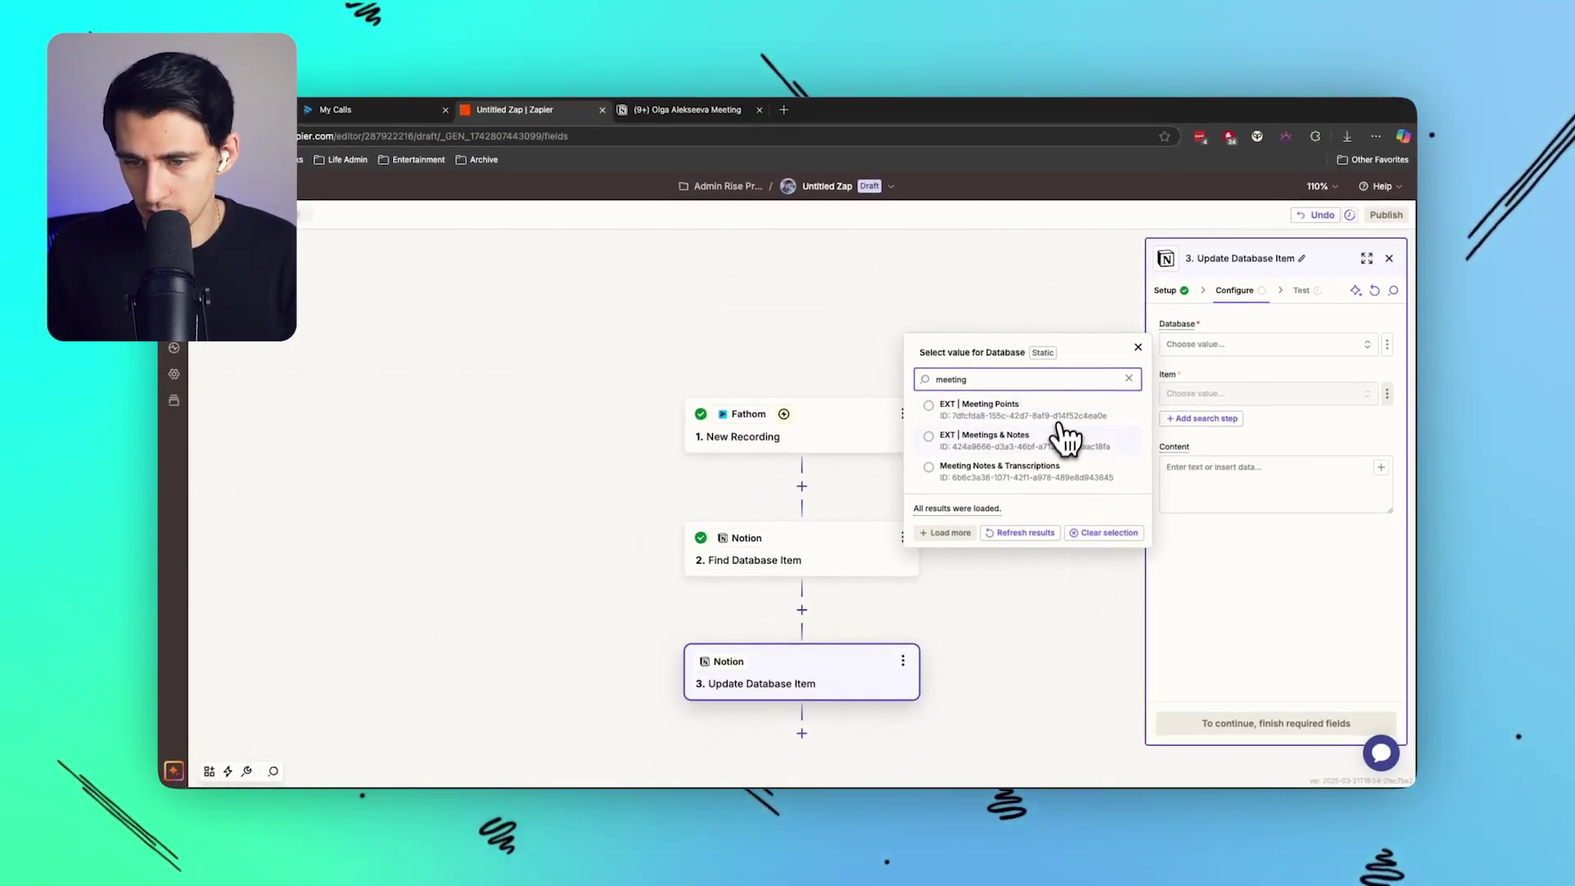
left_click(984, 436)
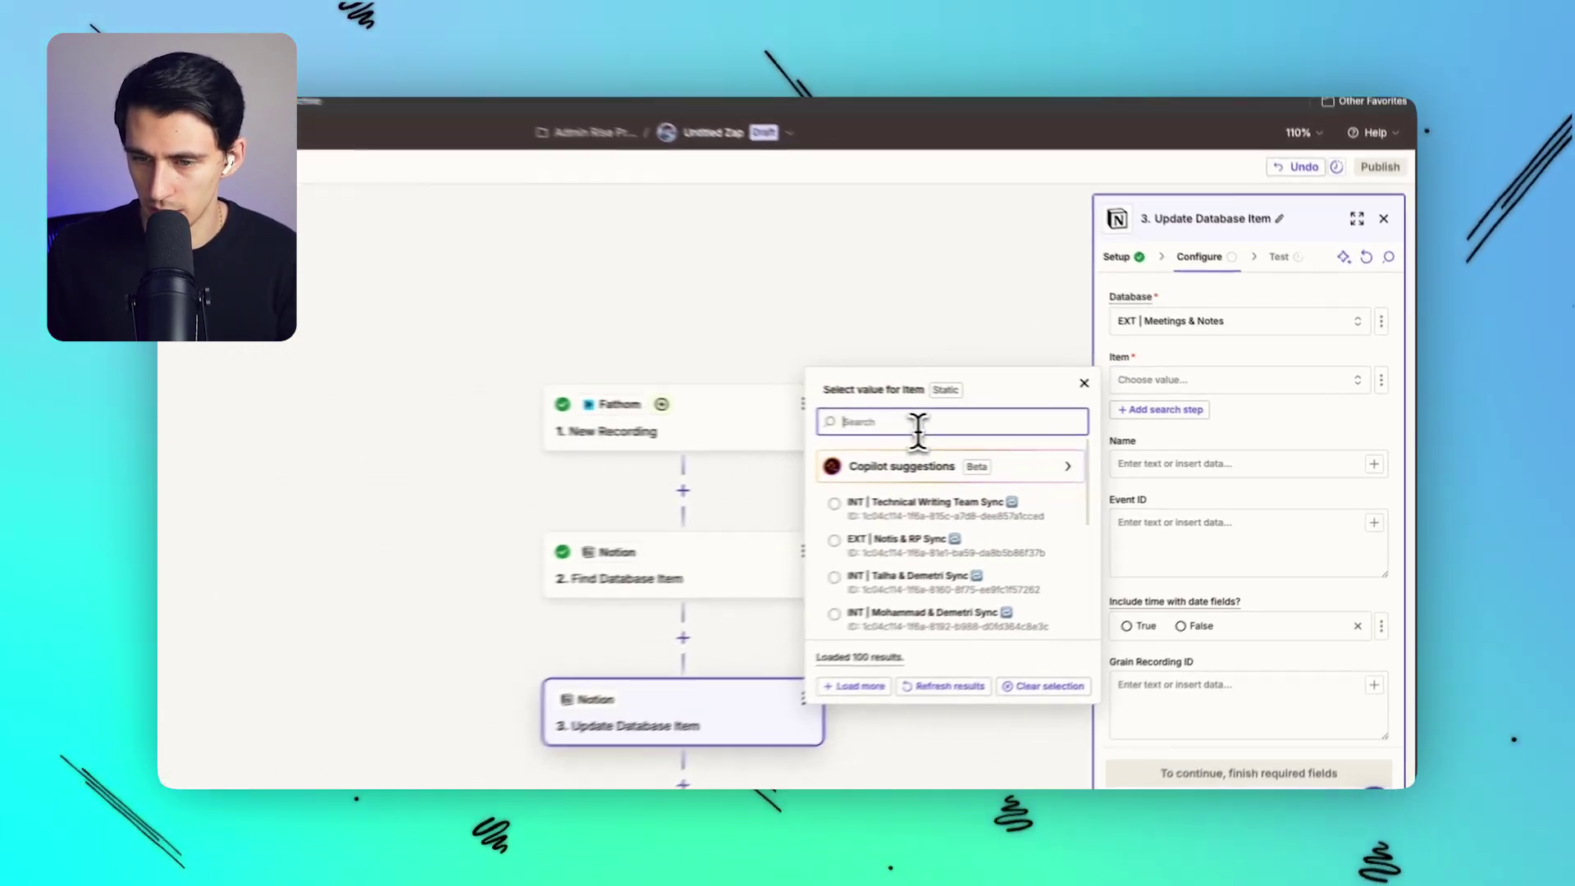
- Set Item to a custom value mapped to step 2's found item ID
left_click(1381, 379)
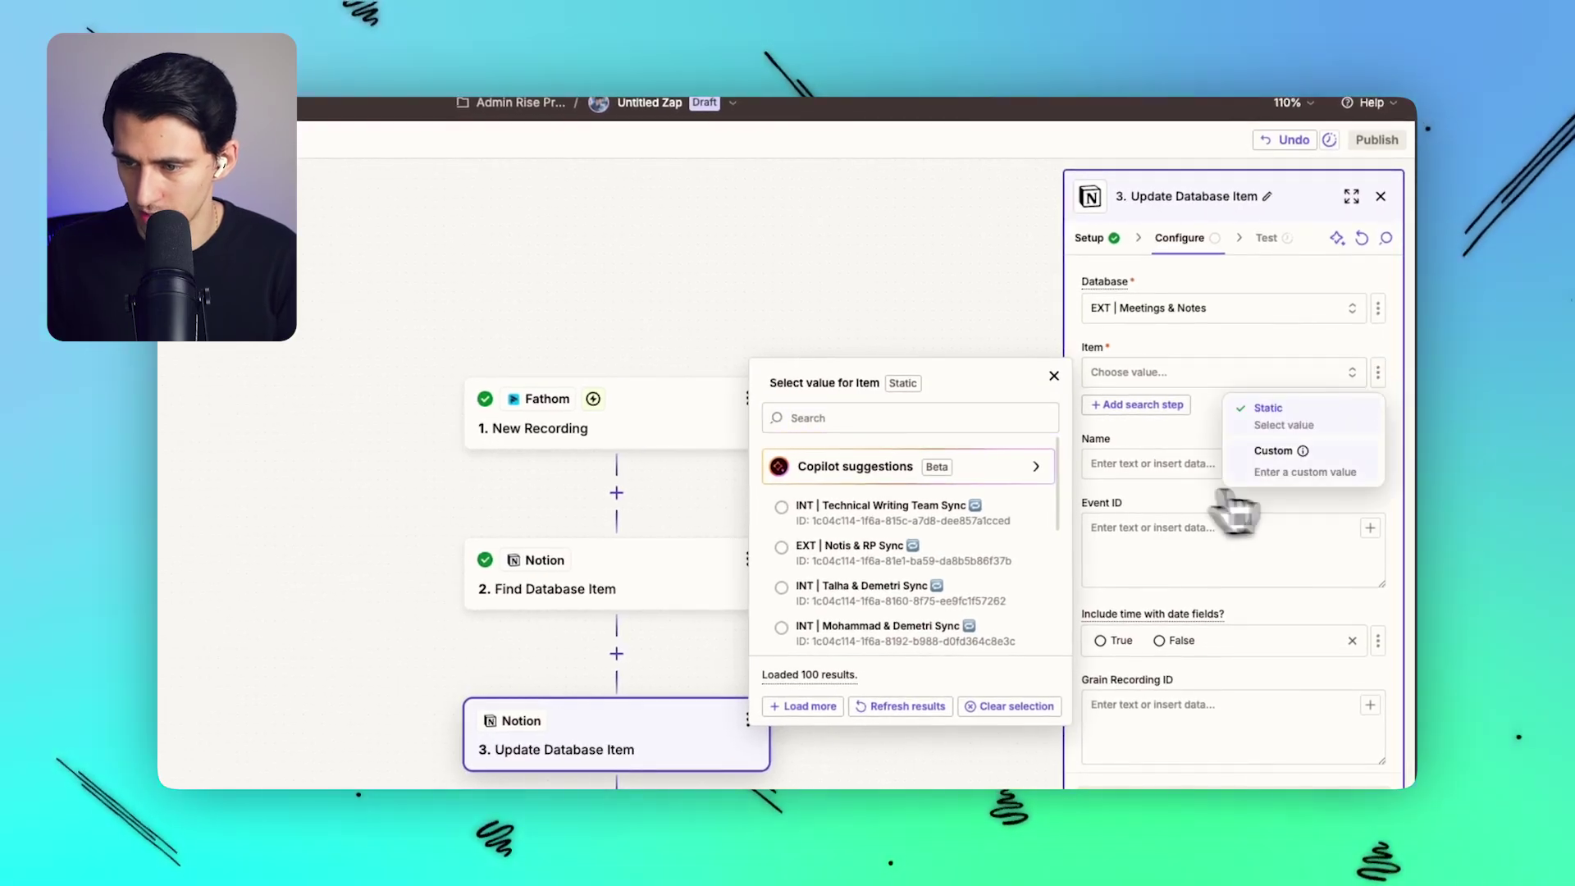
left_click(1304, 463)
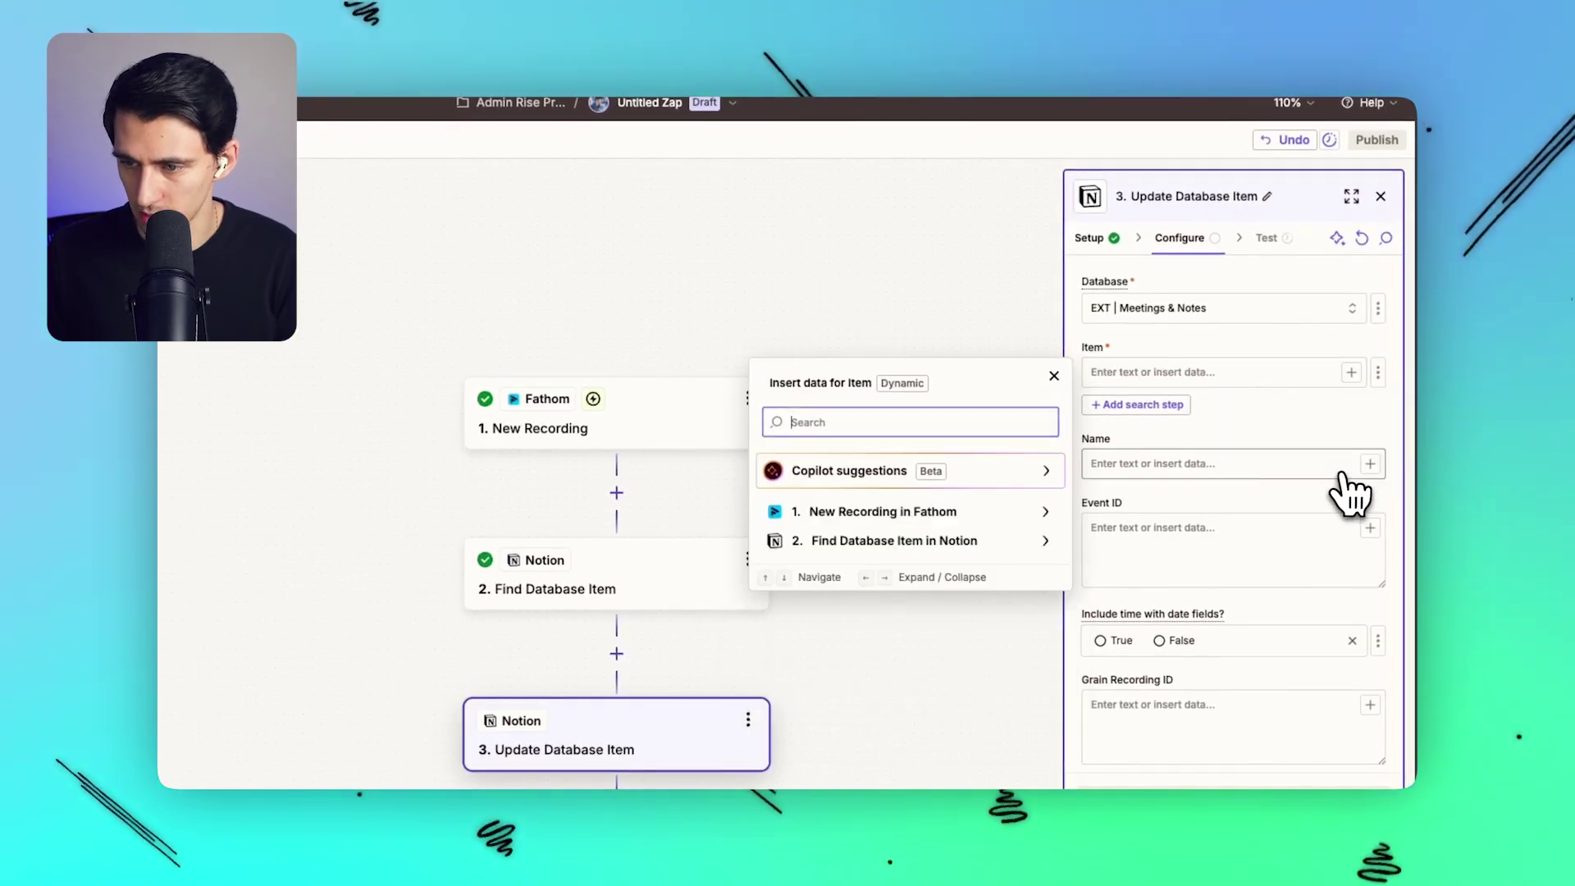
left_click(872, 541)
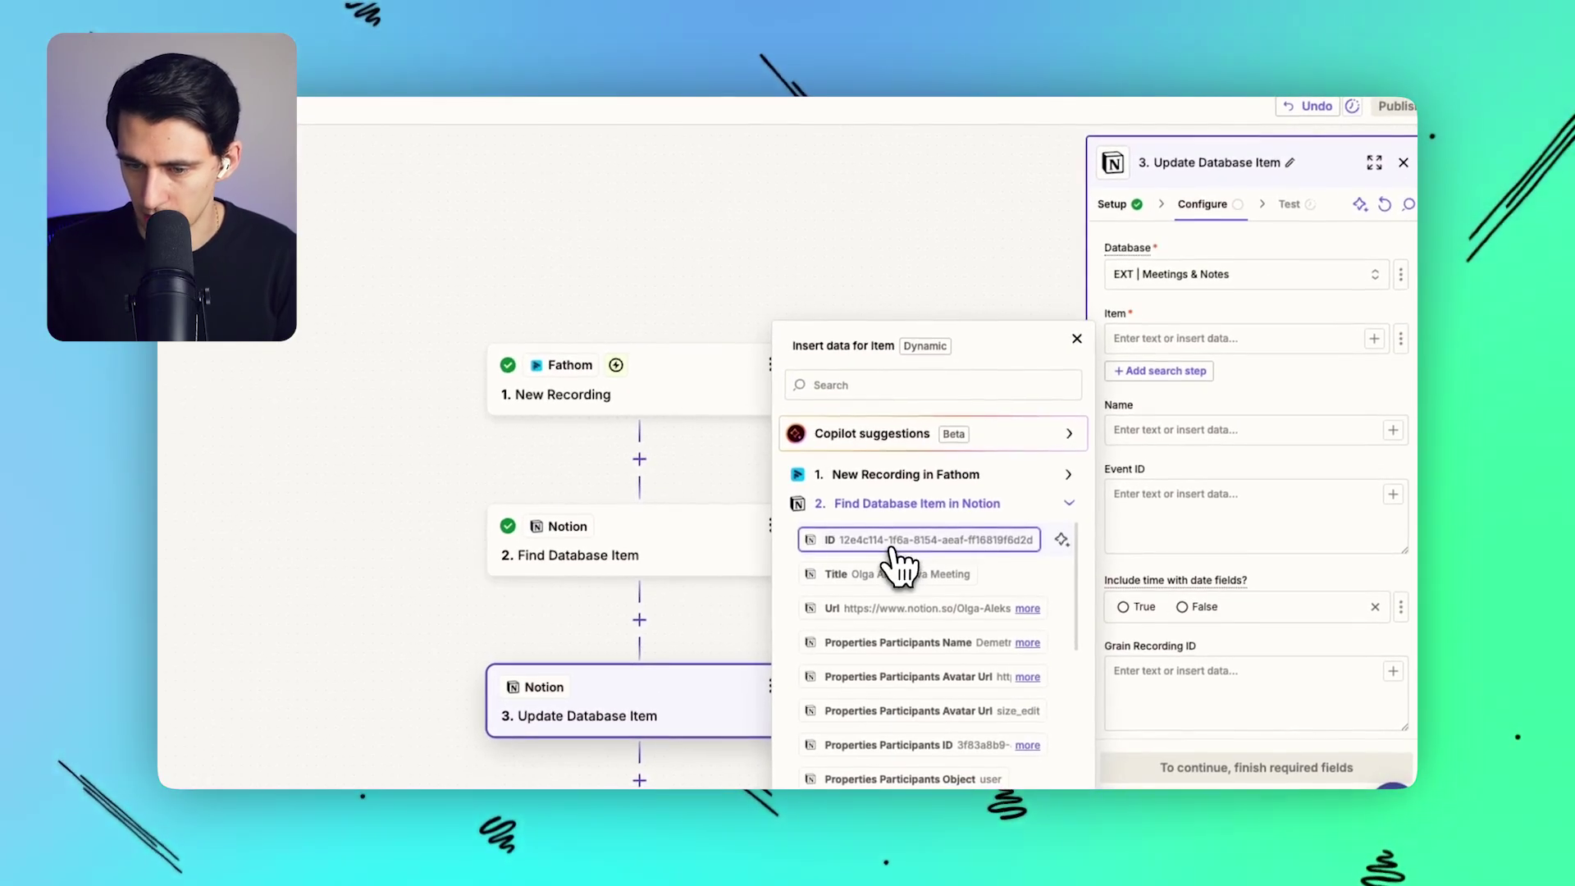
left_click(903, 555)
- Map Recording (URL - Override) to Fathom's Recording Share Url
scroll(1230, 459, "down", 1)
scroll(1194, 480, "down", 3)
type("recording")
key("Return")
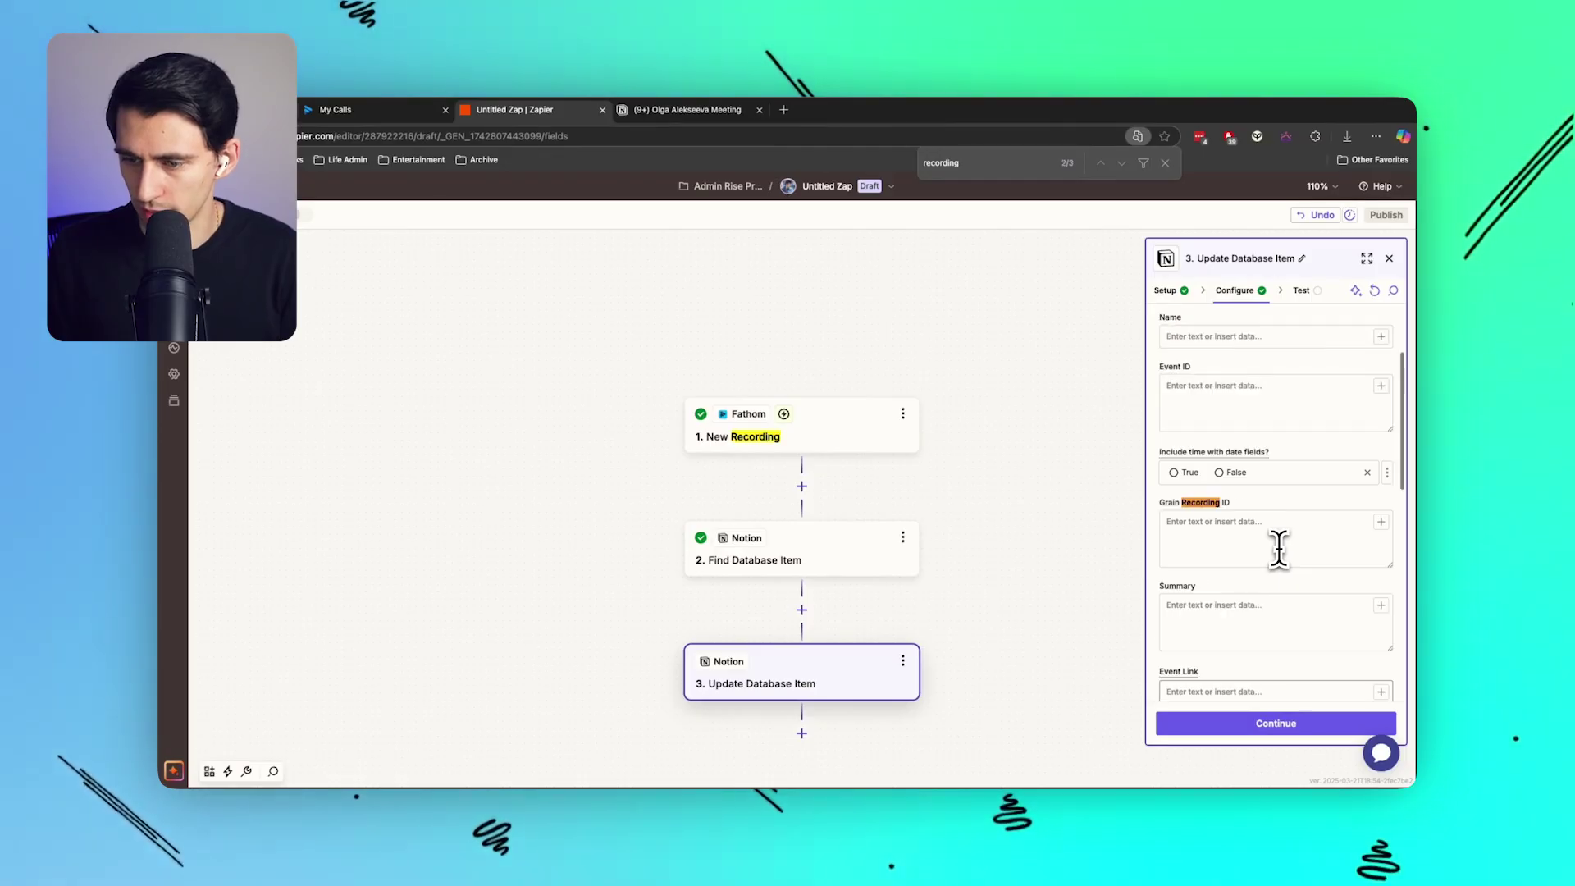
key("Return")
left_click(1278, 549)
left_click(1381, 522)
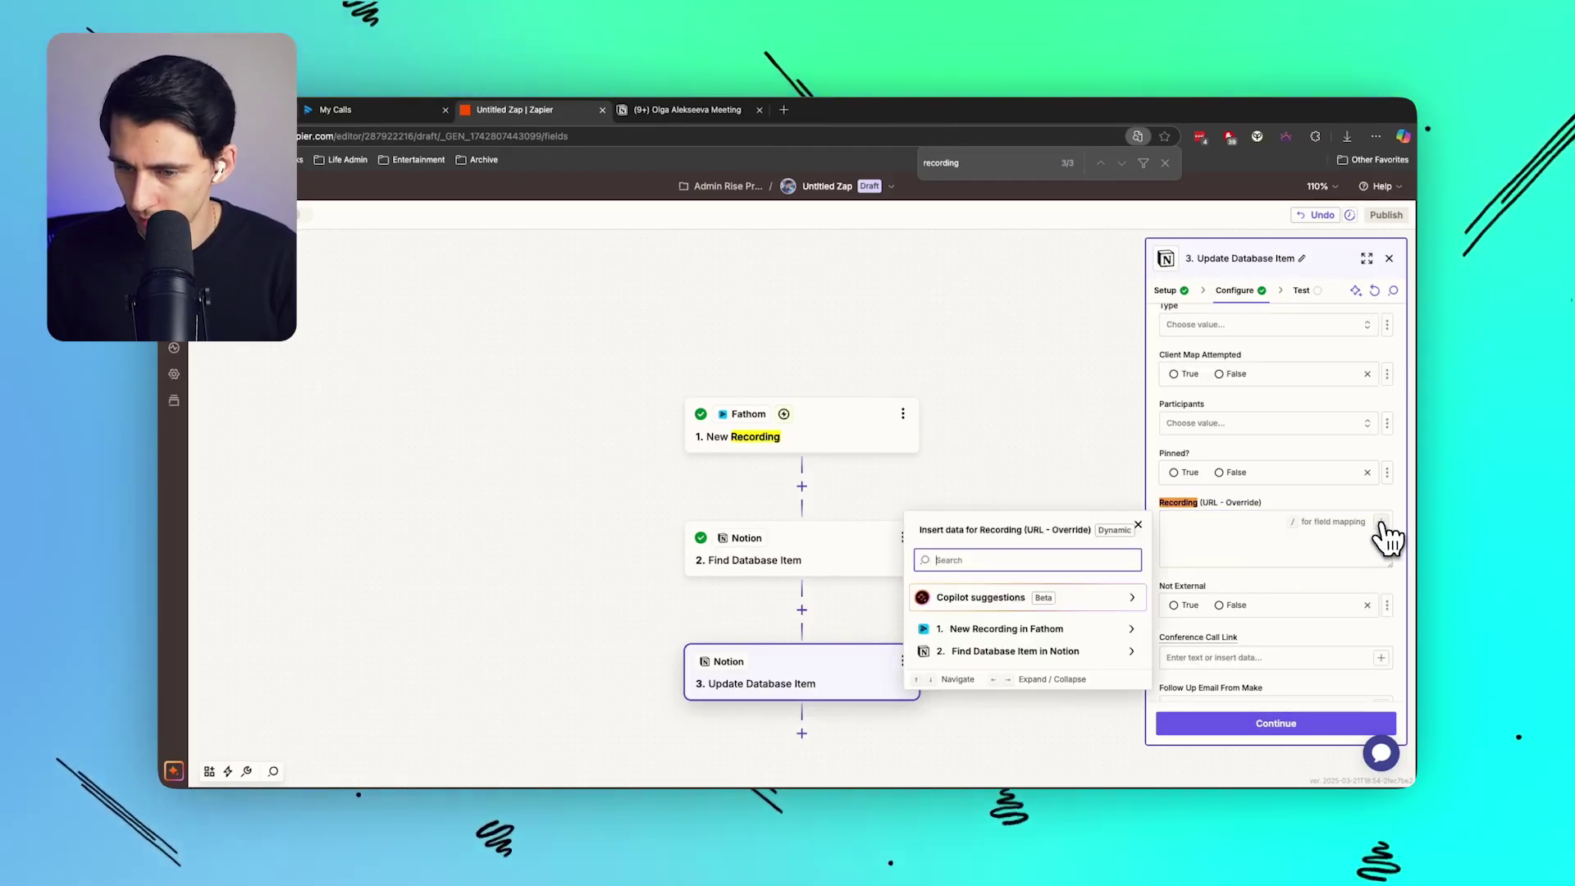
left_click(1038, 560)
left_click(1006, 628)
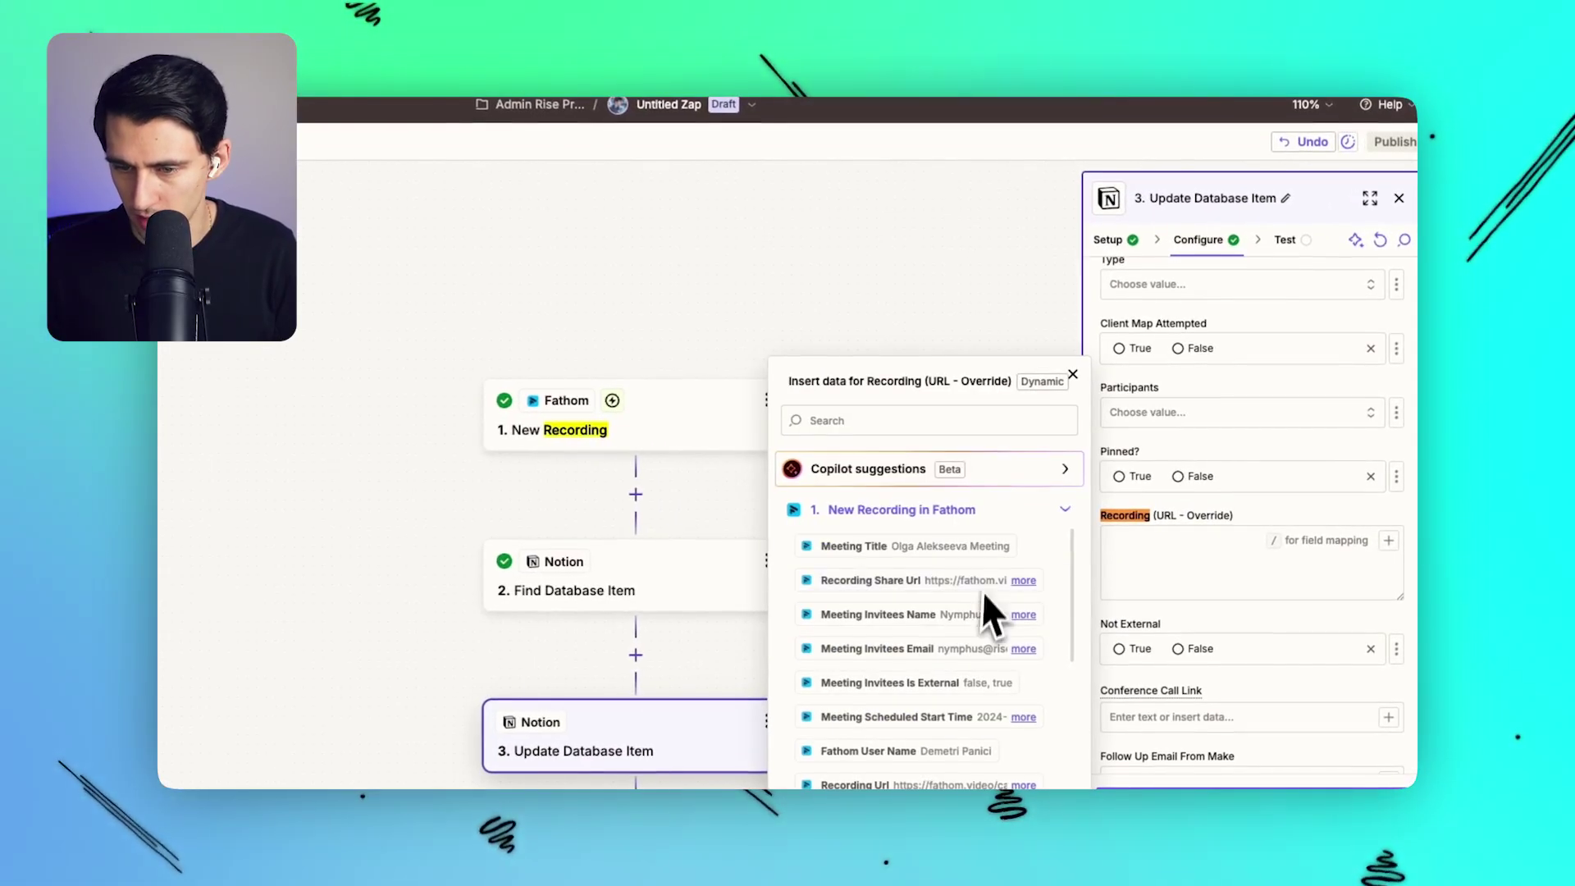
left_click(884, 584)
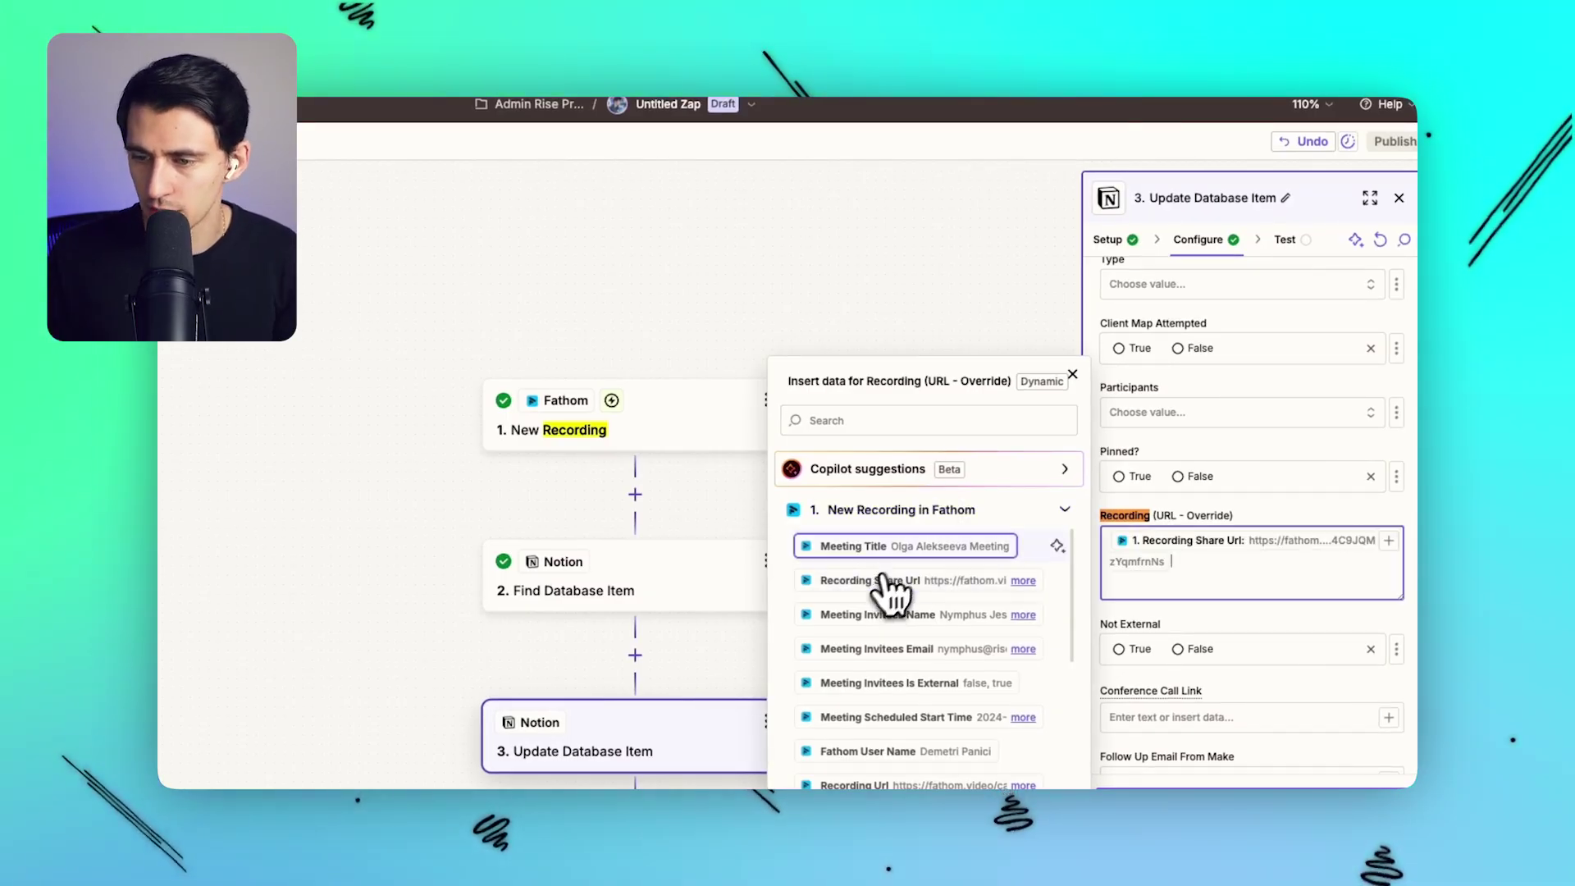
left_click(1173, 471)
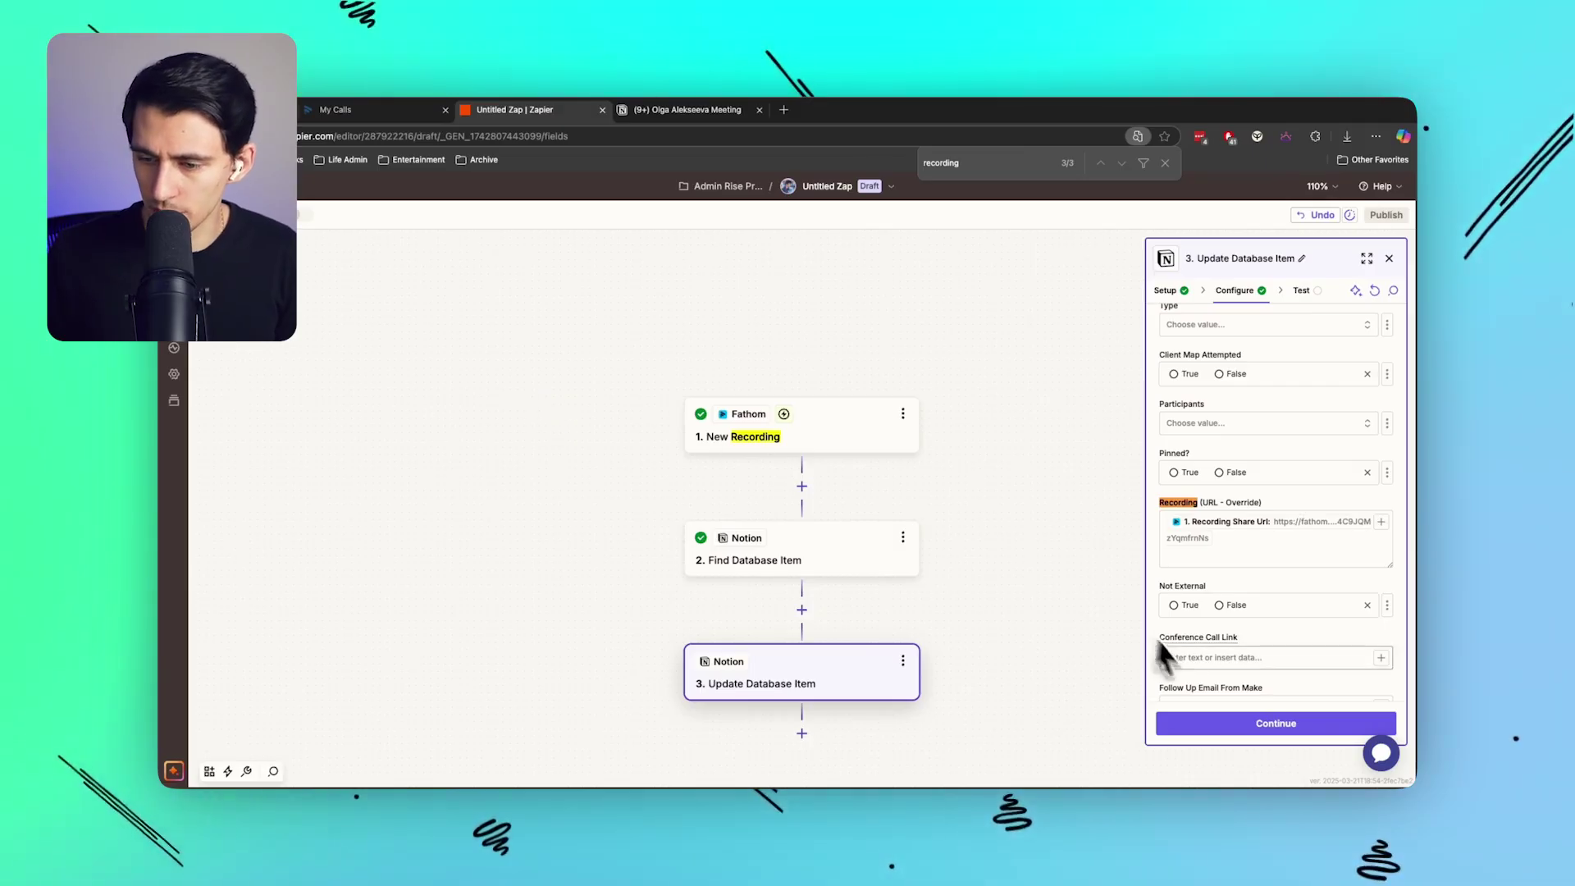
- Test the Update Database Item step, sending the item to Notion
left_click(1240, 725)
left_click(1306, 720)
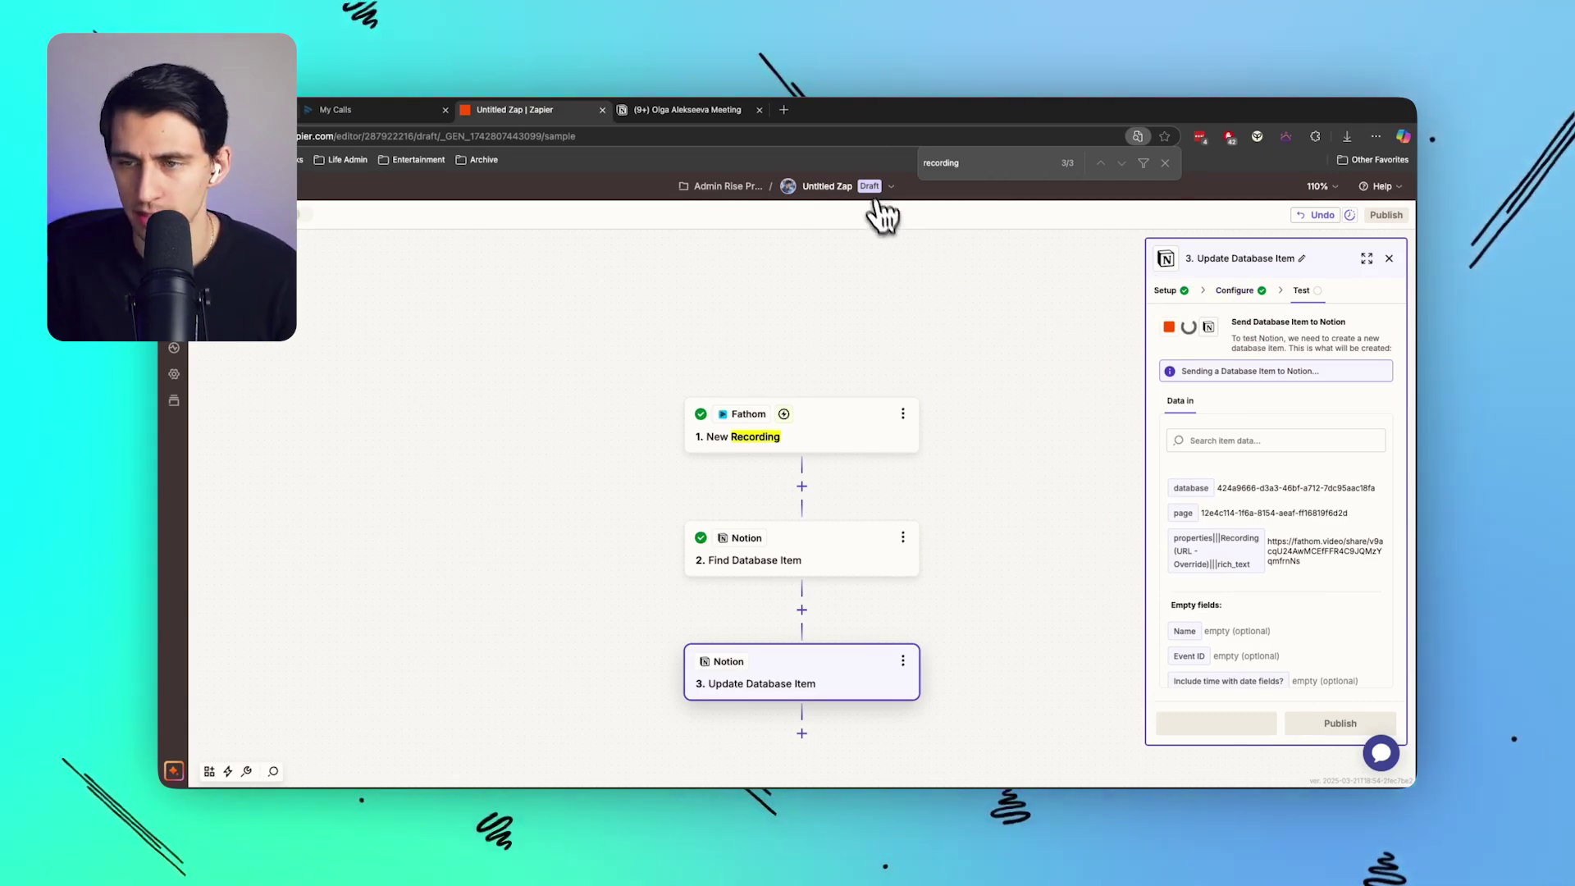
left_click(1165, 162)
- Rename the zap 'New Fathom Recording Link - Fathom, Notion'
left_click(845, 190)
left_click(880, 225)
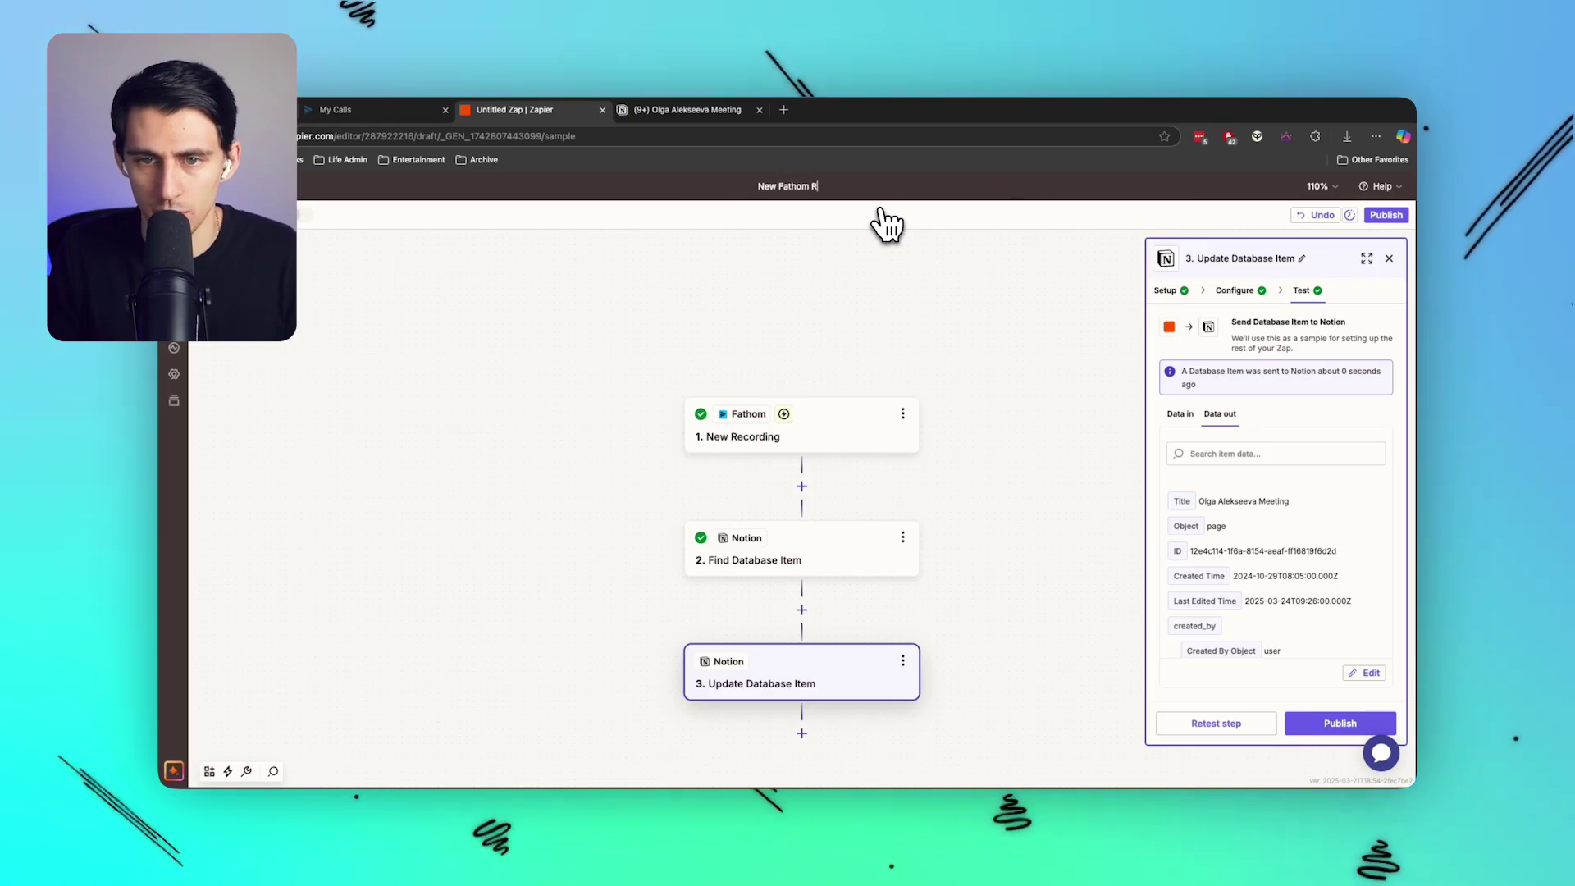
type("New Fathom Recording Link - Fathom, Notion")
key("Return")
- Dismiss the leave-site warning, open the Notion page's Recording Link in a new tab, and return to the zap
left_click(803, 347)
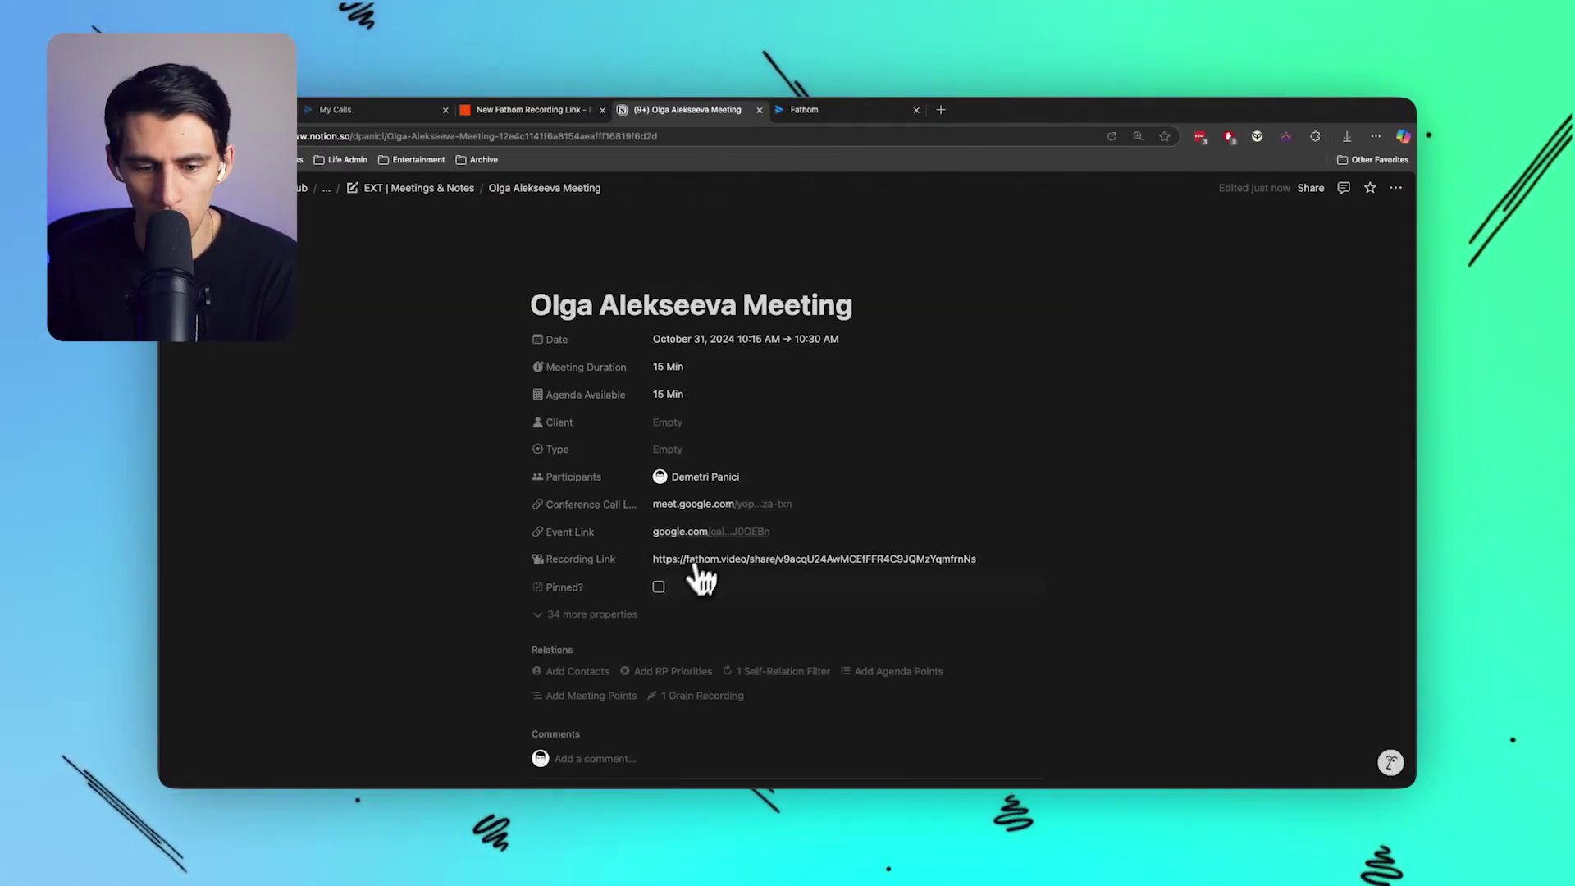
left_click(704, 565)
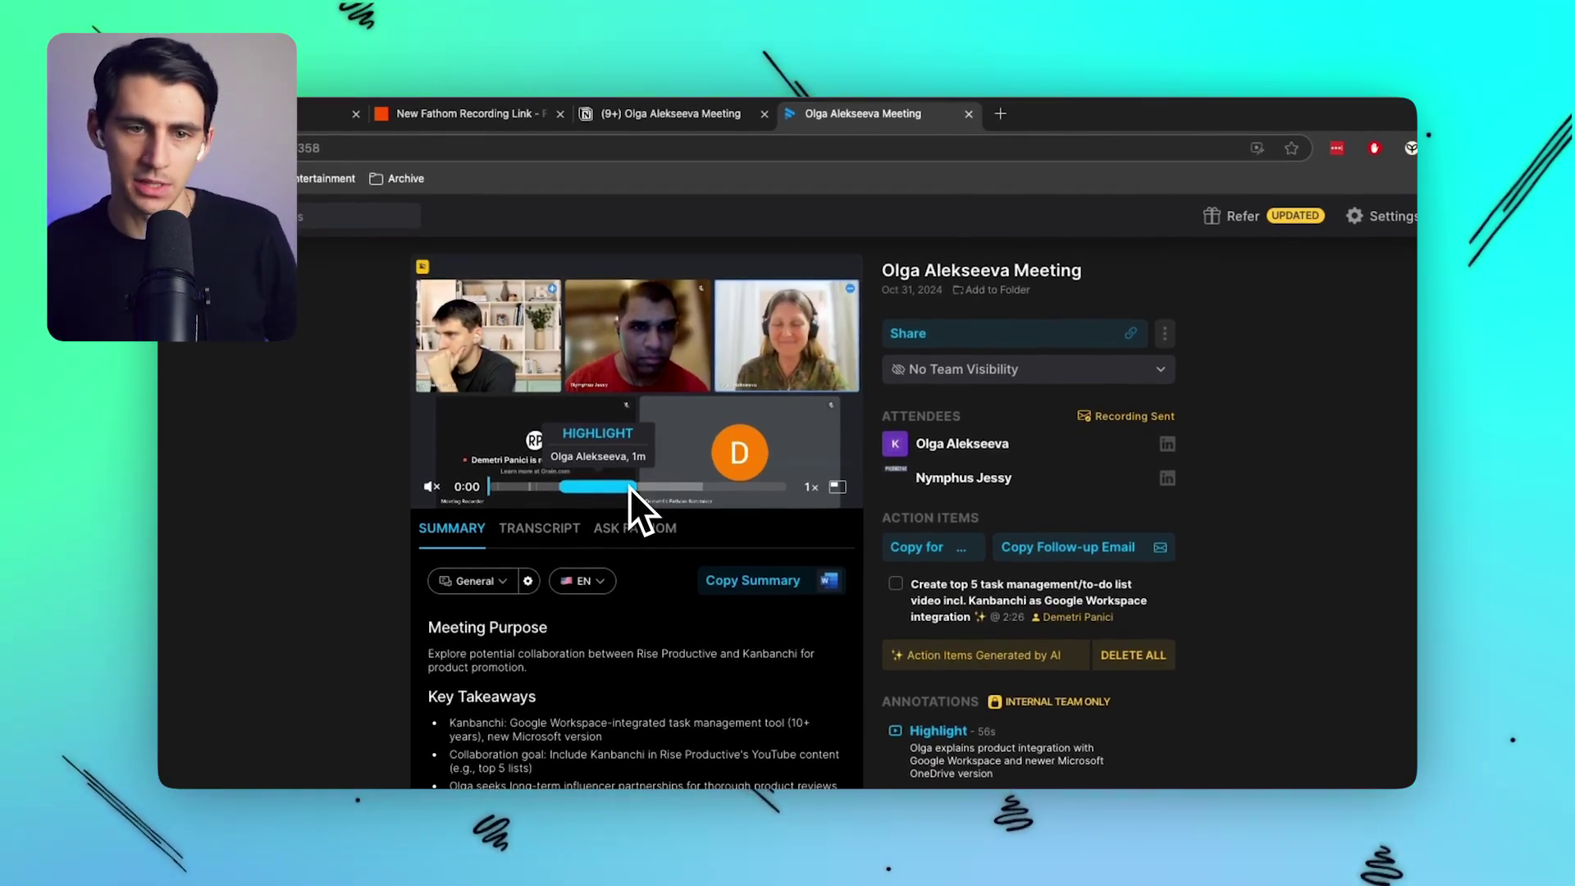
left_click(531, 107)
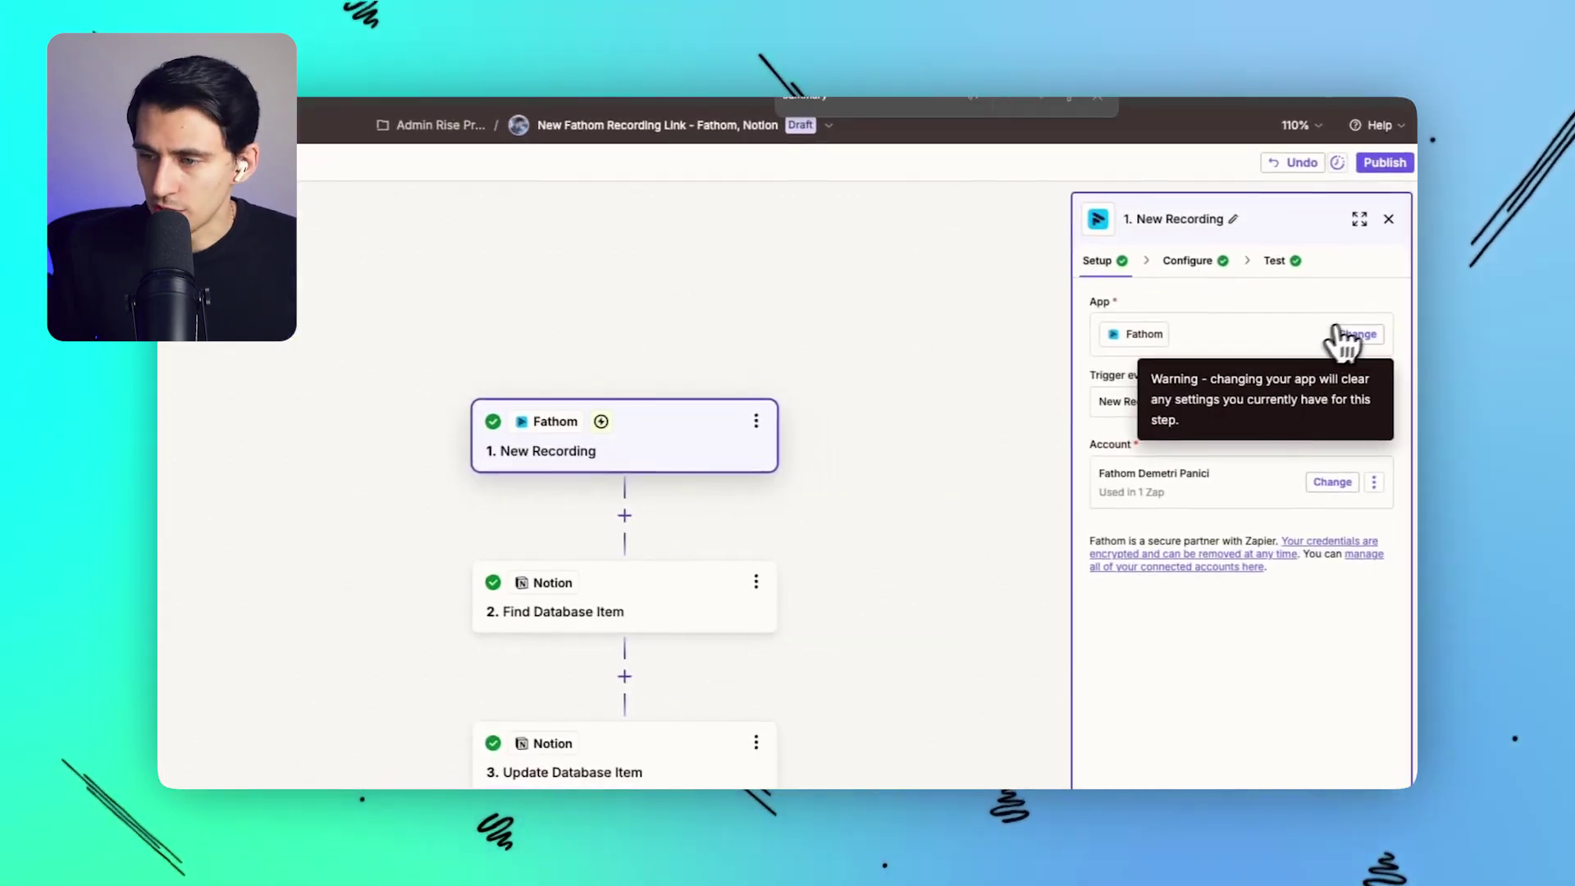
left_click(1345, 336)
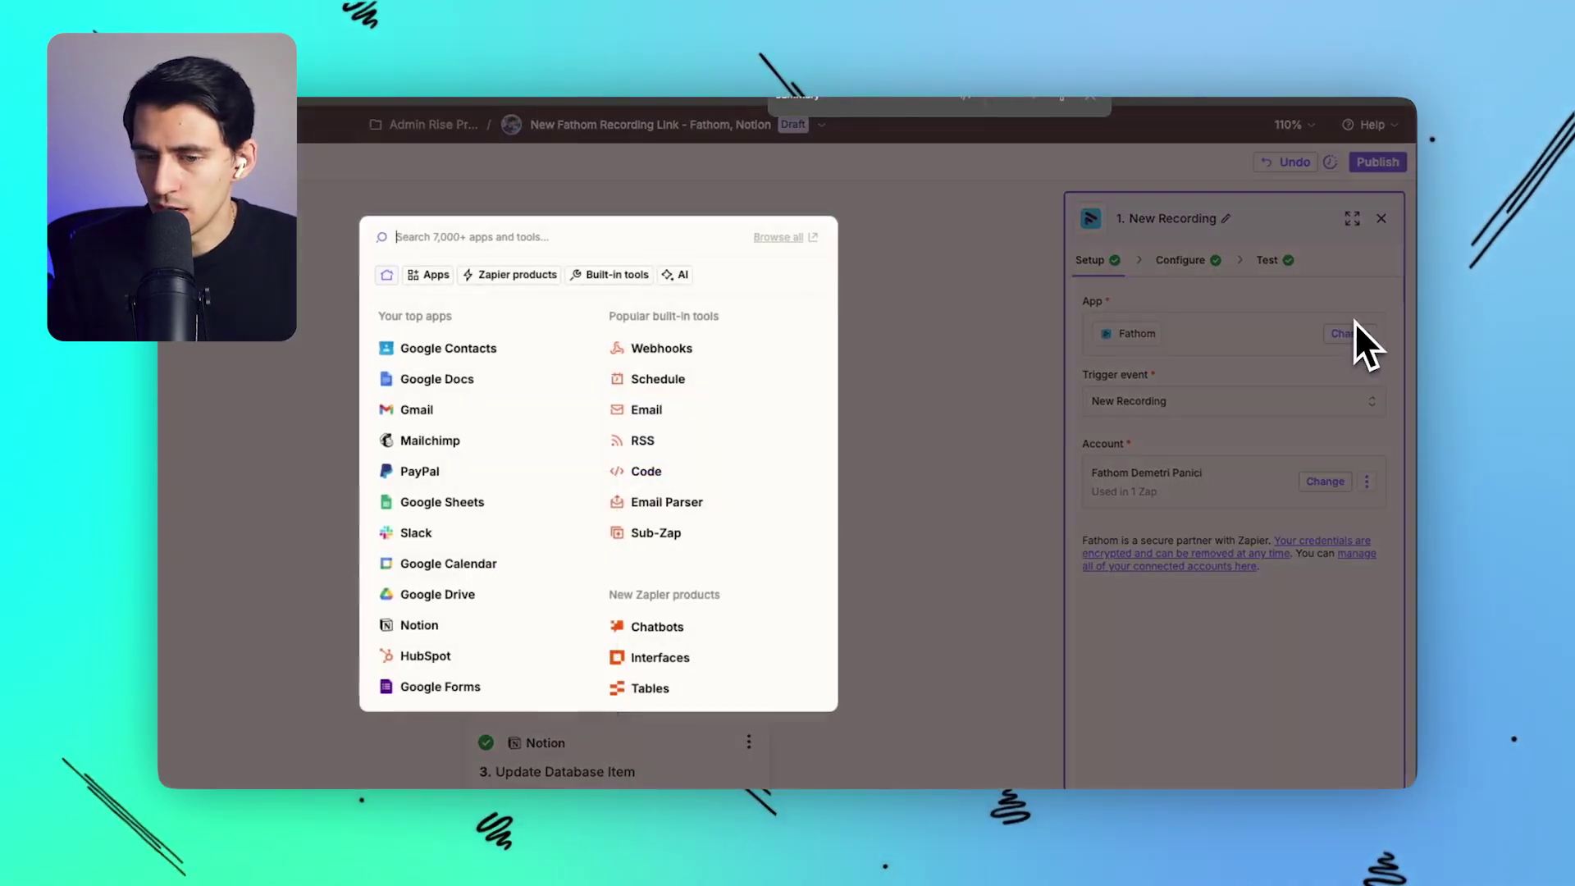
left_click(1062, 397)
left_click(1230, 415)
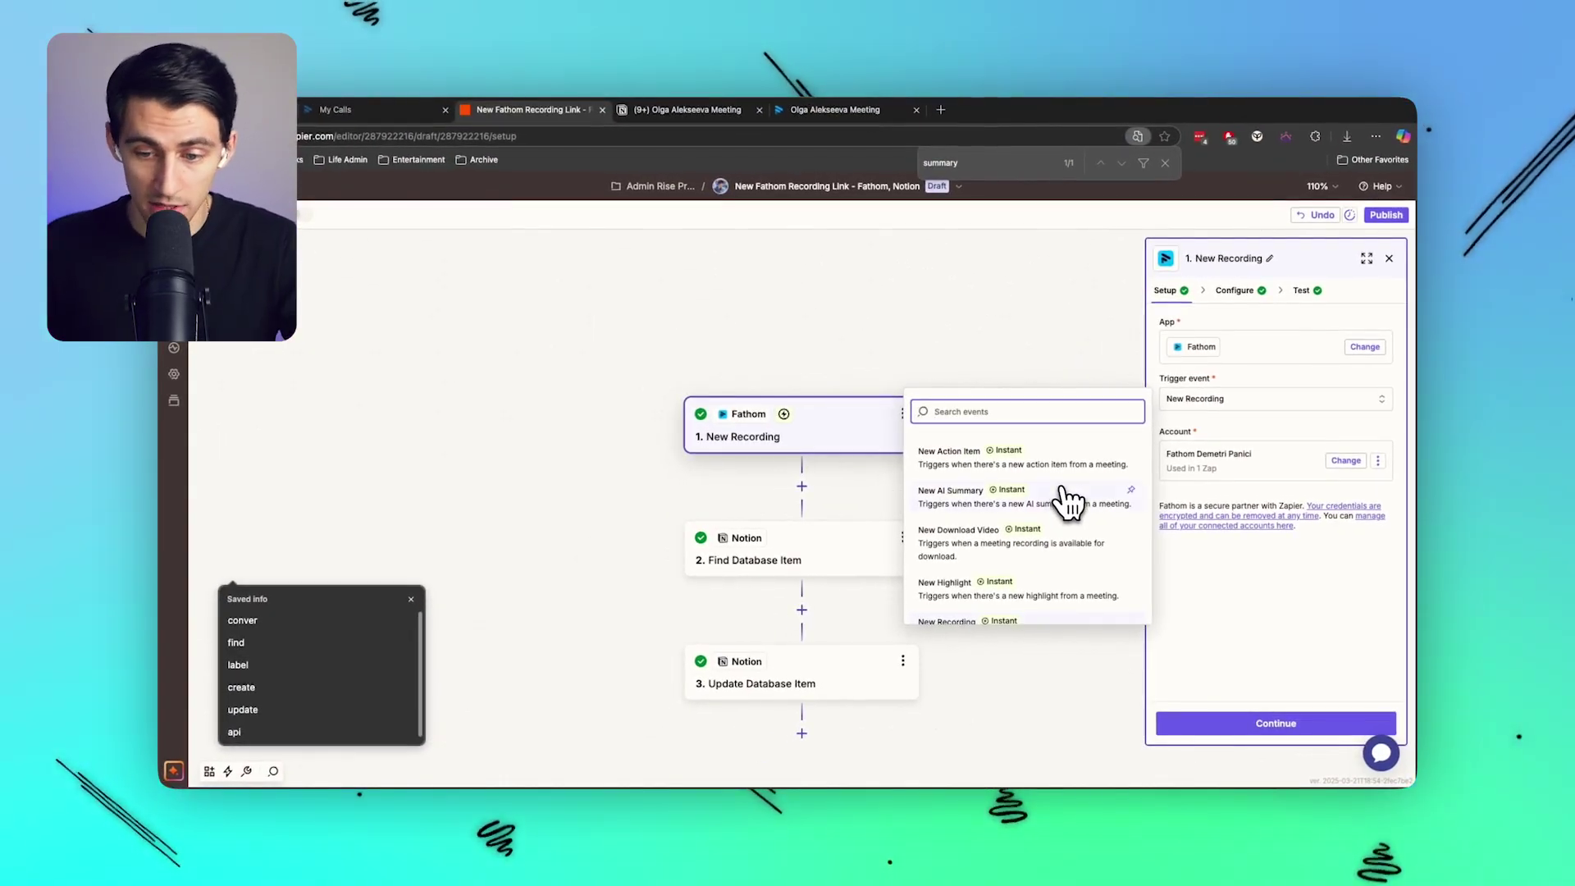
left_click(837, 685)
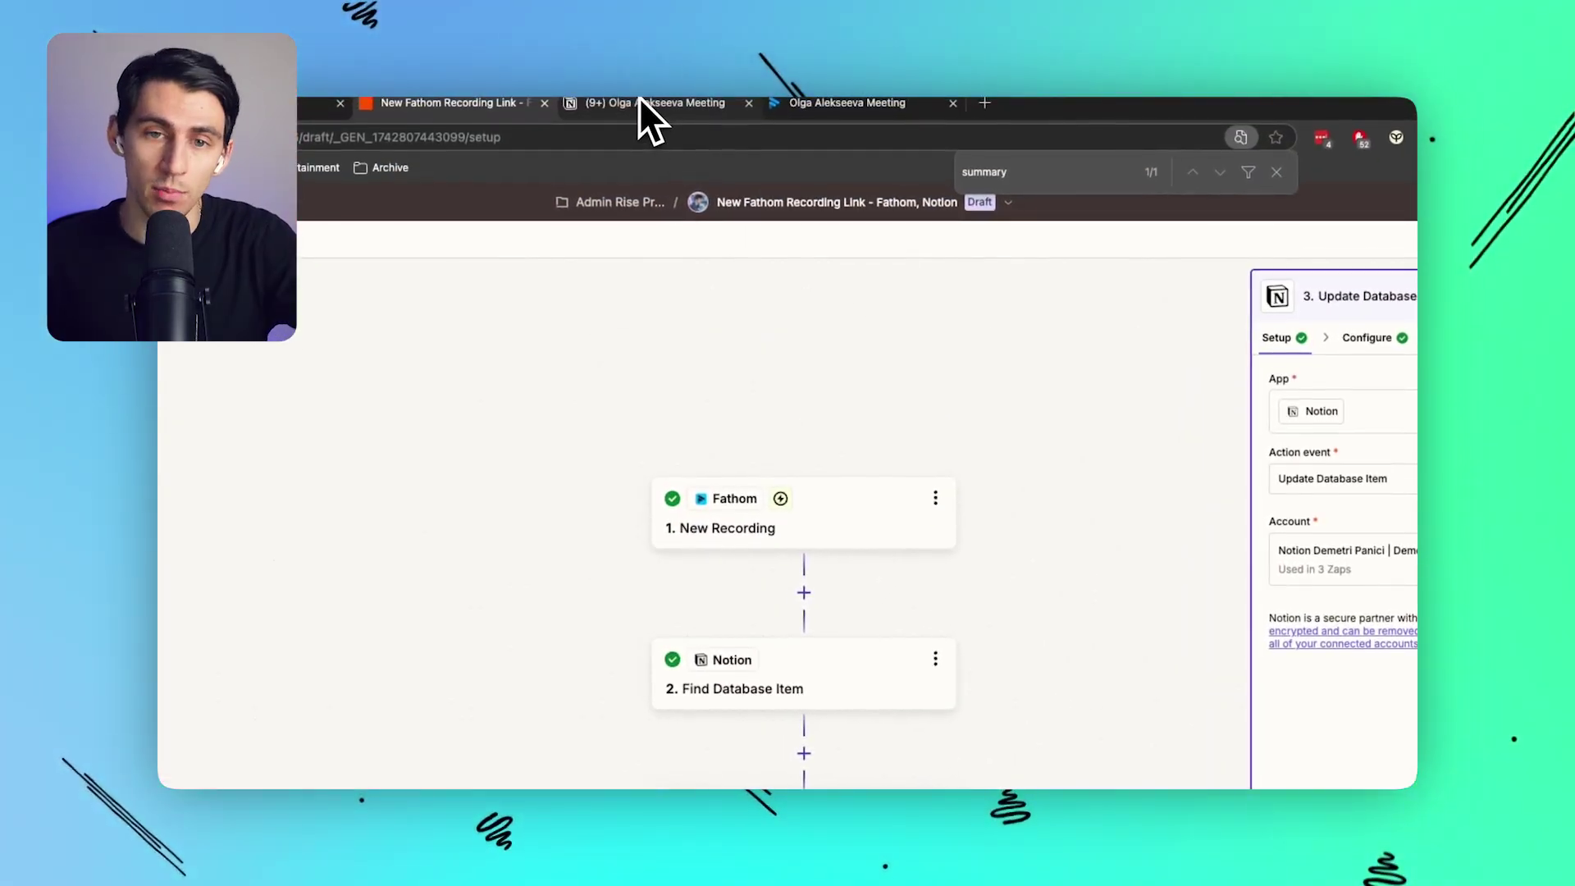
- Switch between the Notion and Zapier tabs, ending on Fathom's October 31 meeting recording
left_click(639, 100)
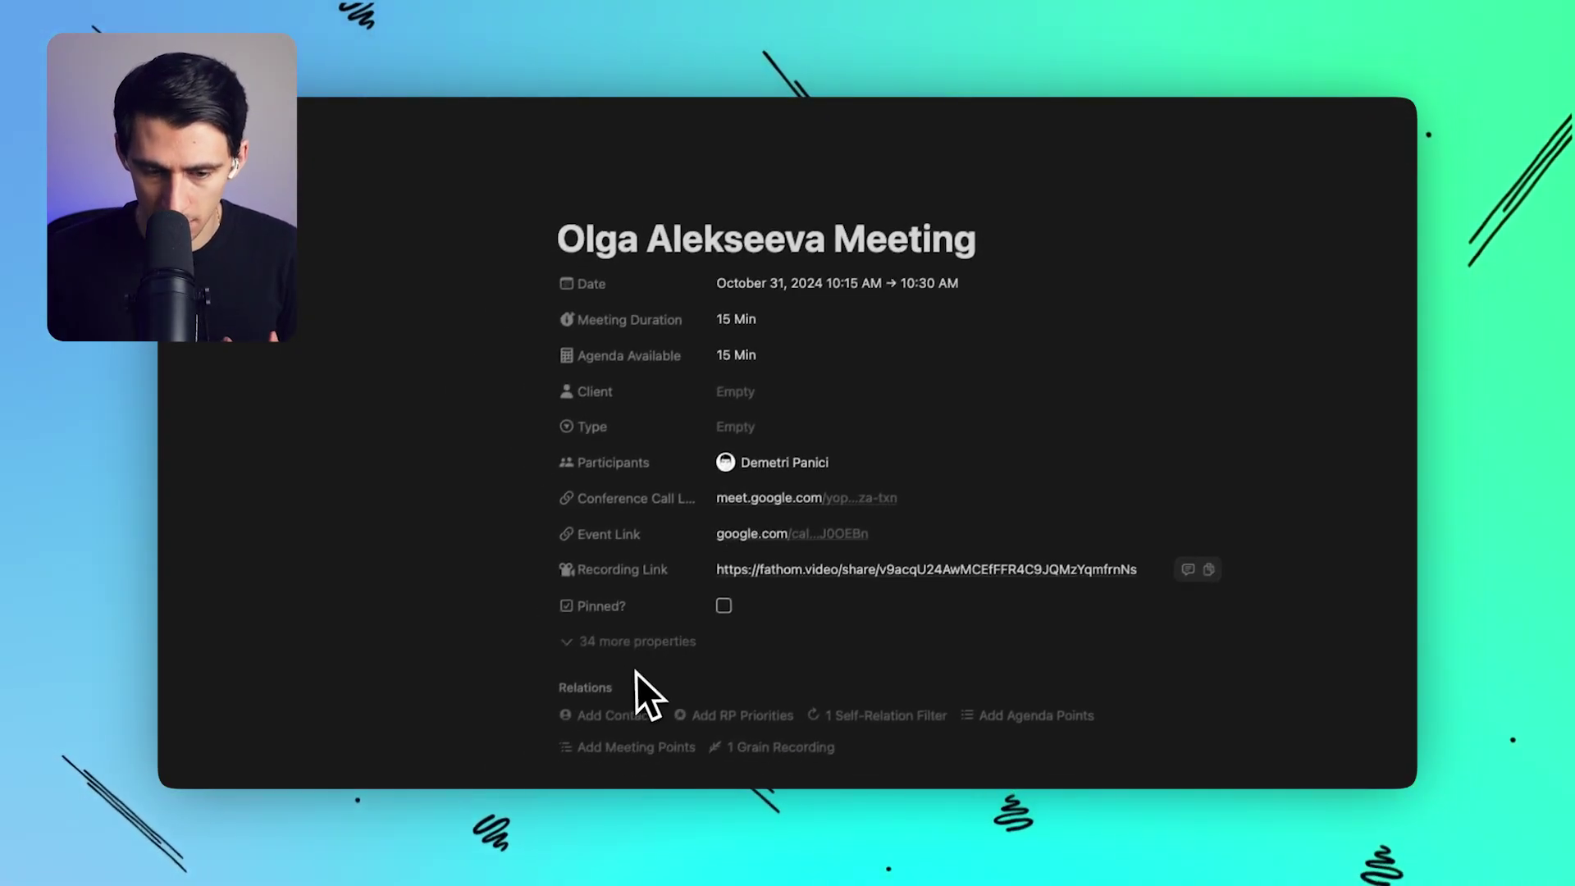
left_click(524, 111)
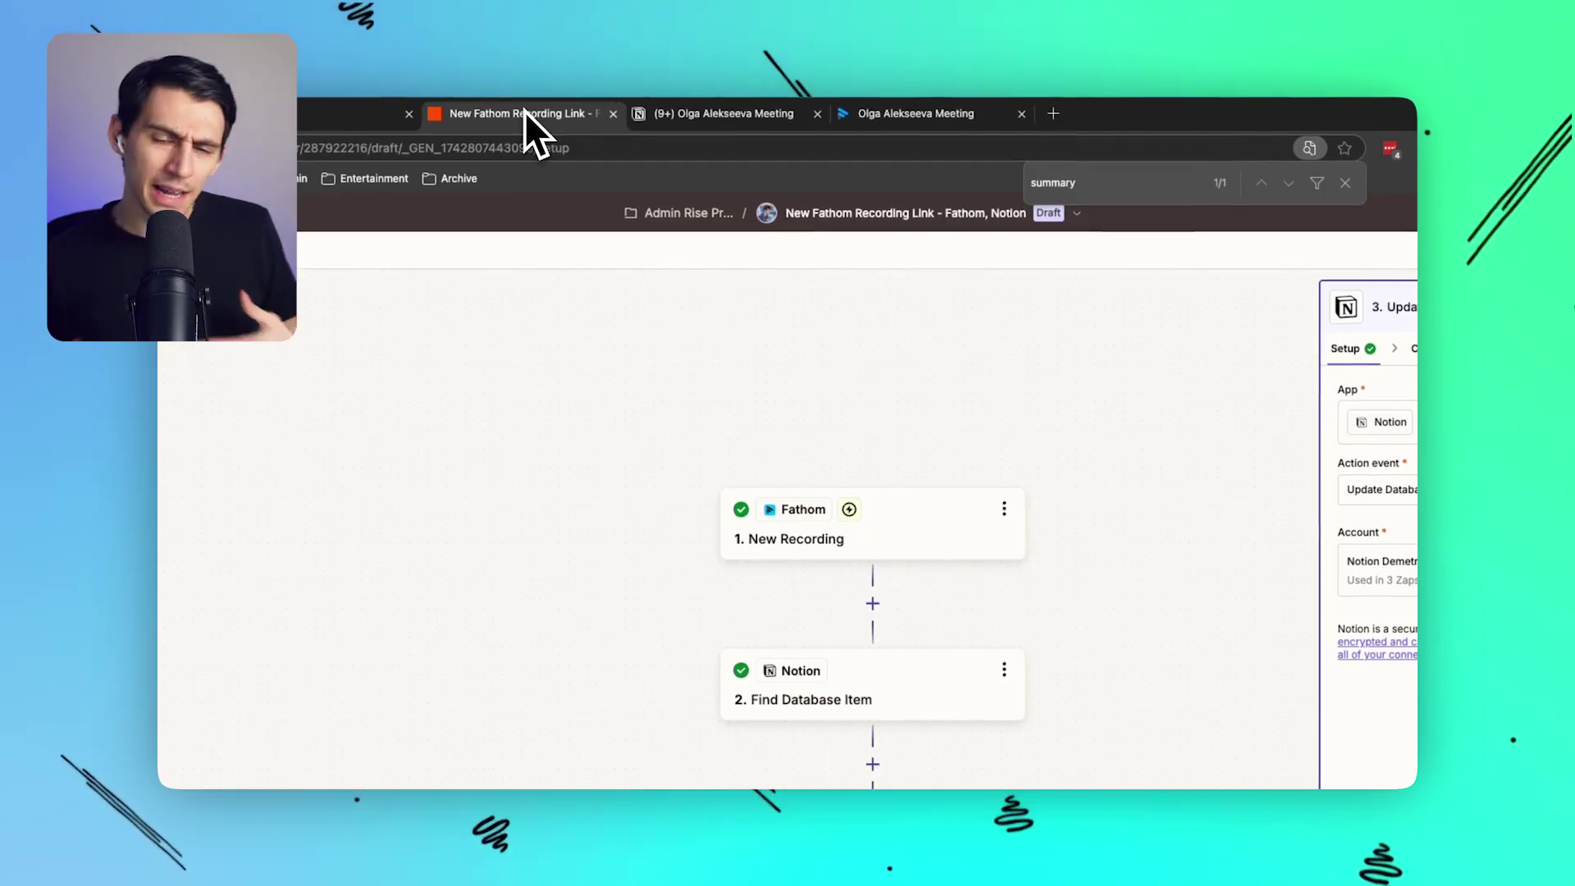
left_click(886, 115)
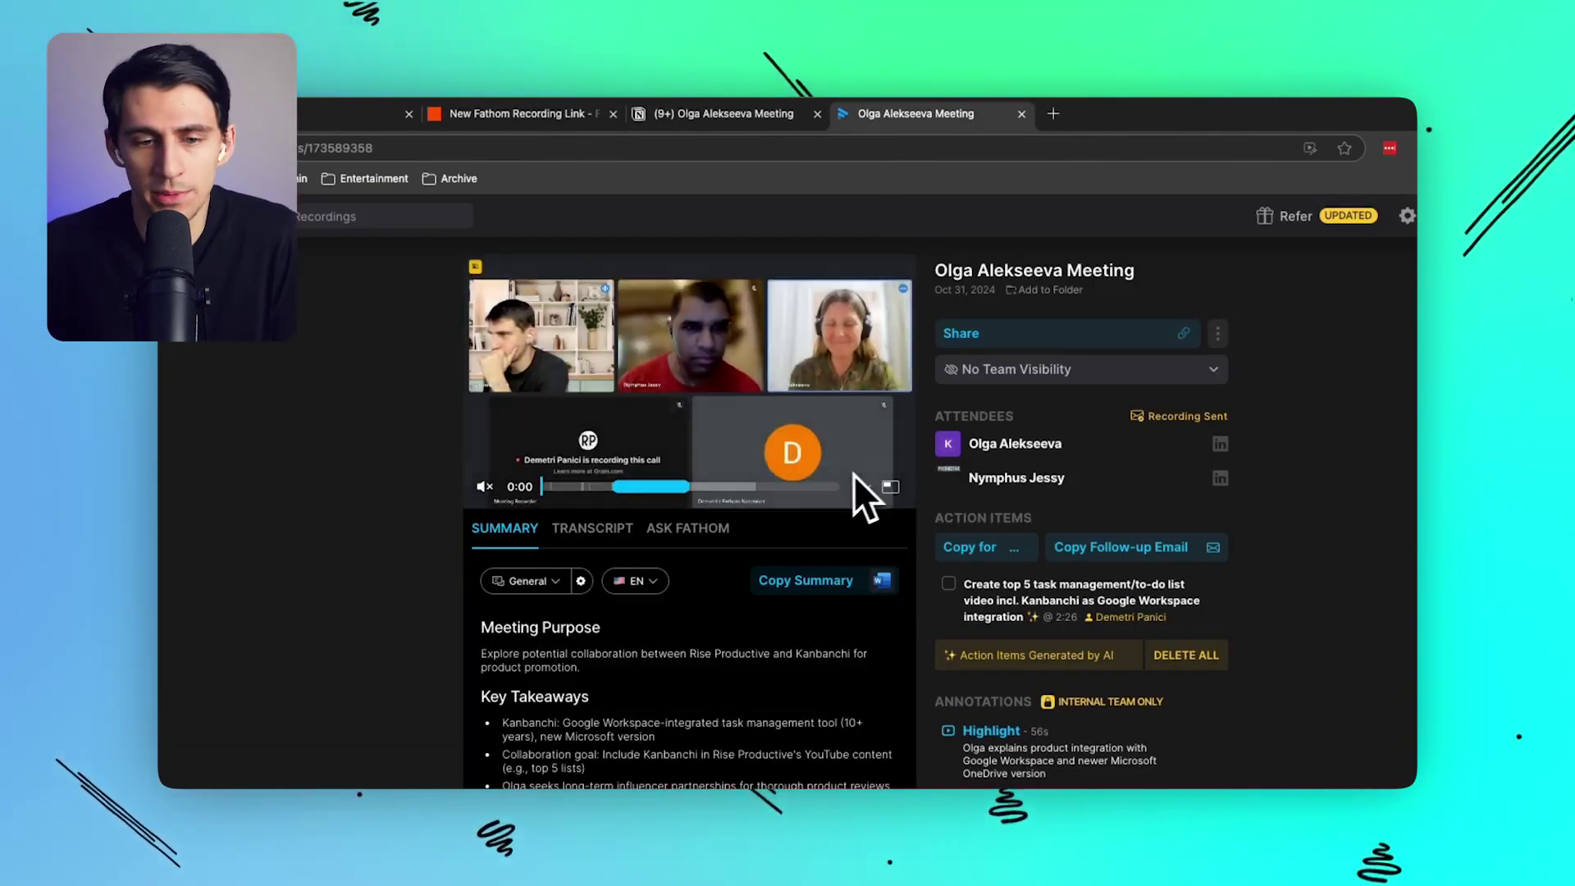